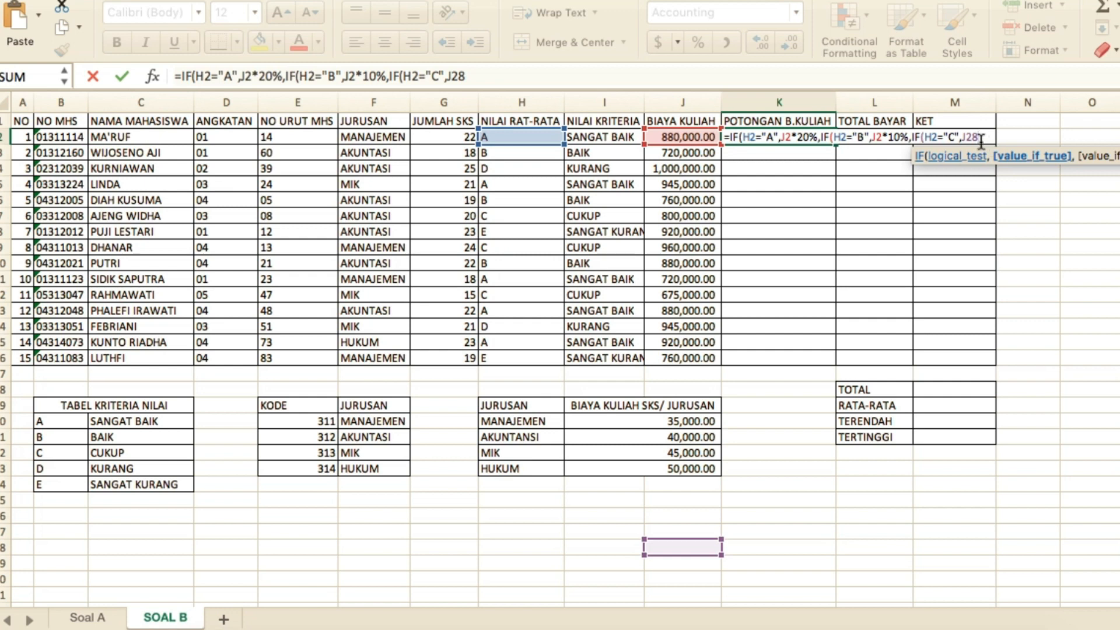
Replace the J28 reference in the "C" condition of the K2 discount formula with J2*5%
drag(980, 138, 966, 138)
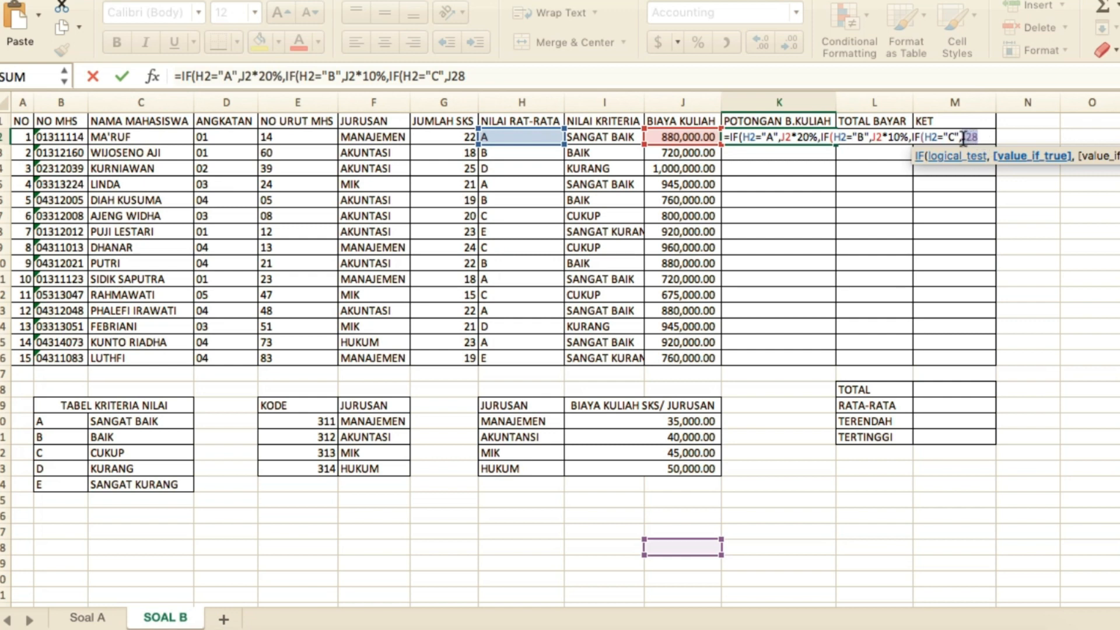
click(681, 138)
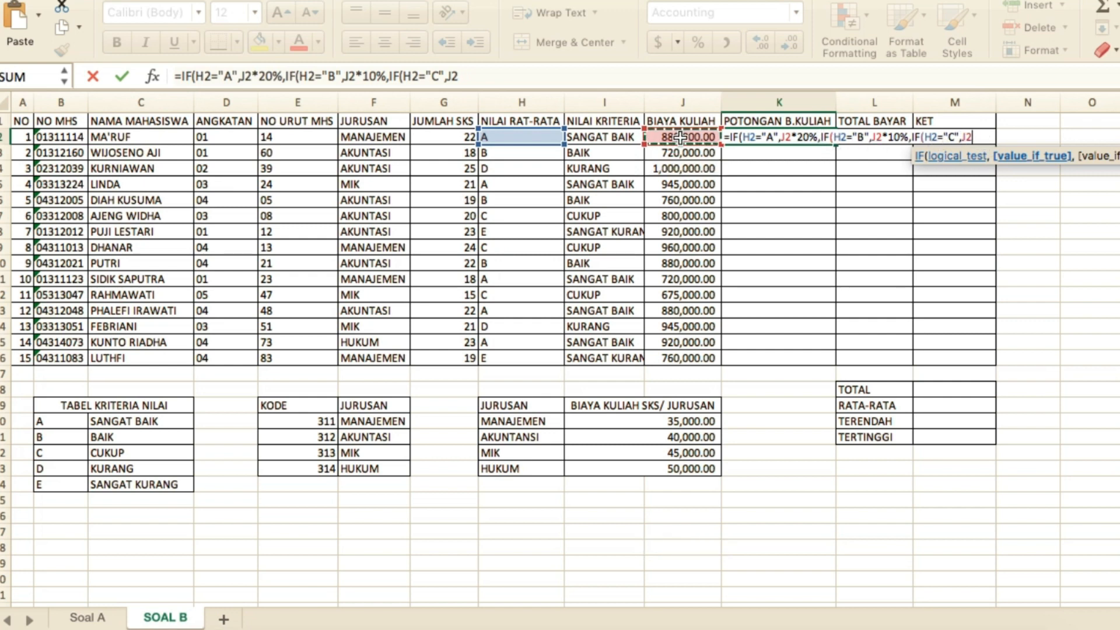
text(*5%)
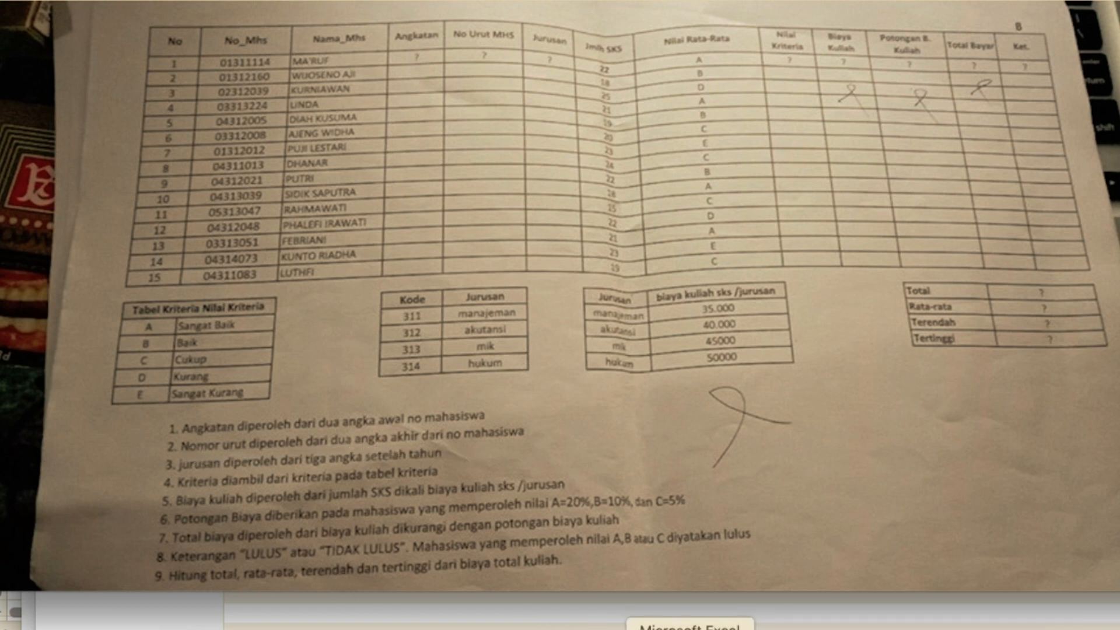
Check the blank SOAL B table in Excel against the assignment photo's rule for ANGKATAN and return to Excel
click(689, 627)
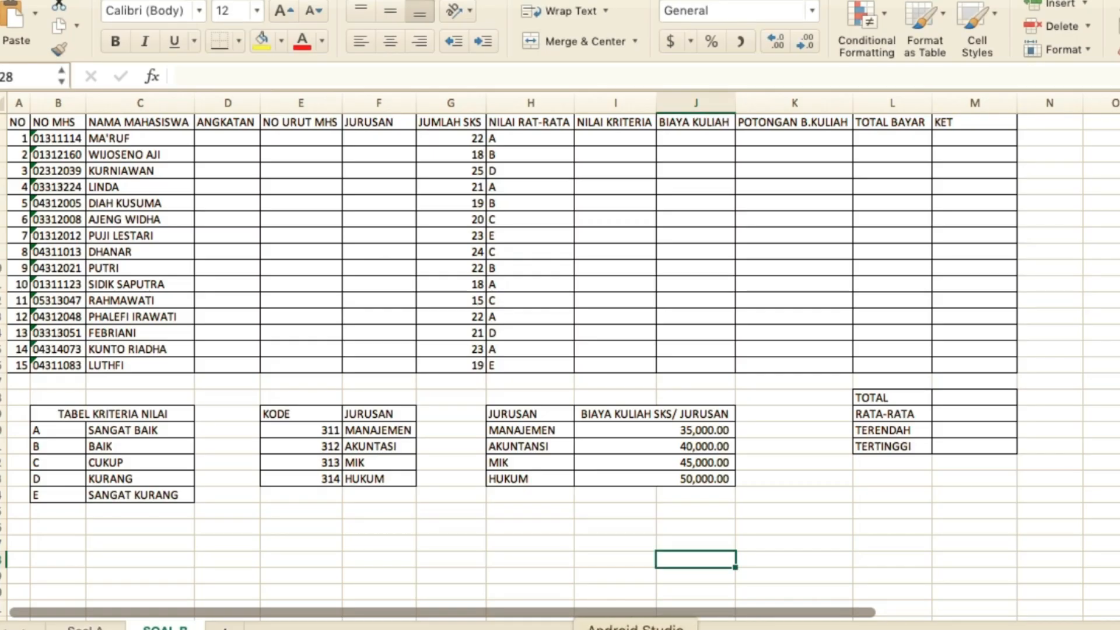
click(247, 333)
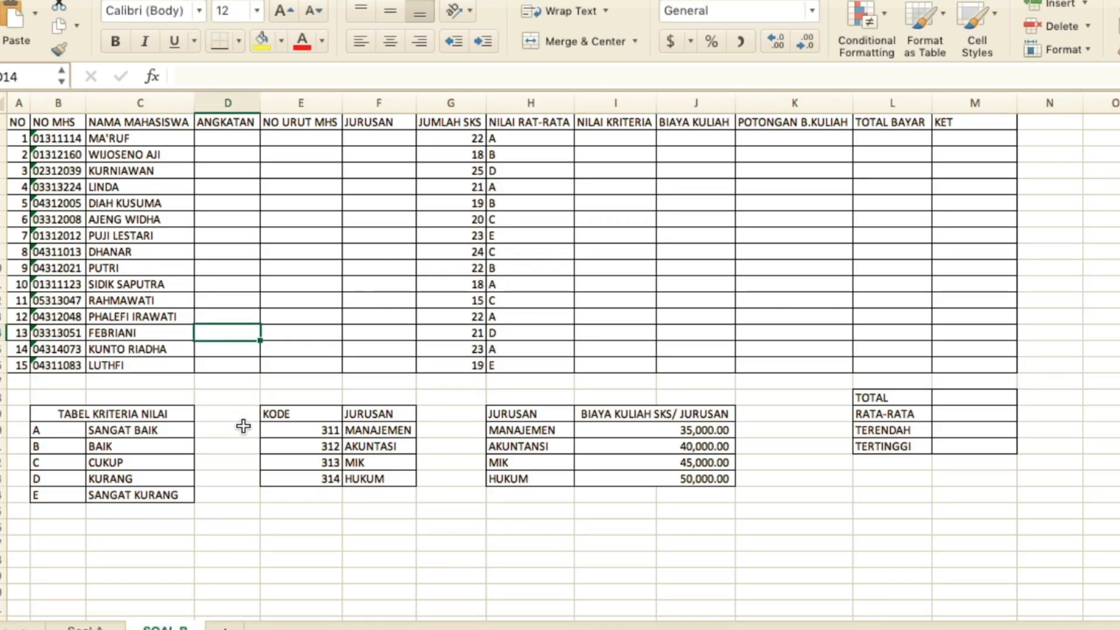
click(246, 479)
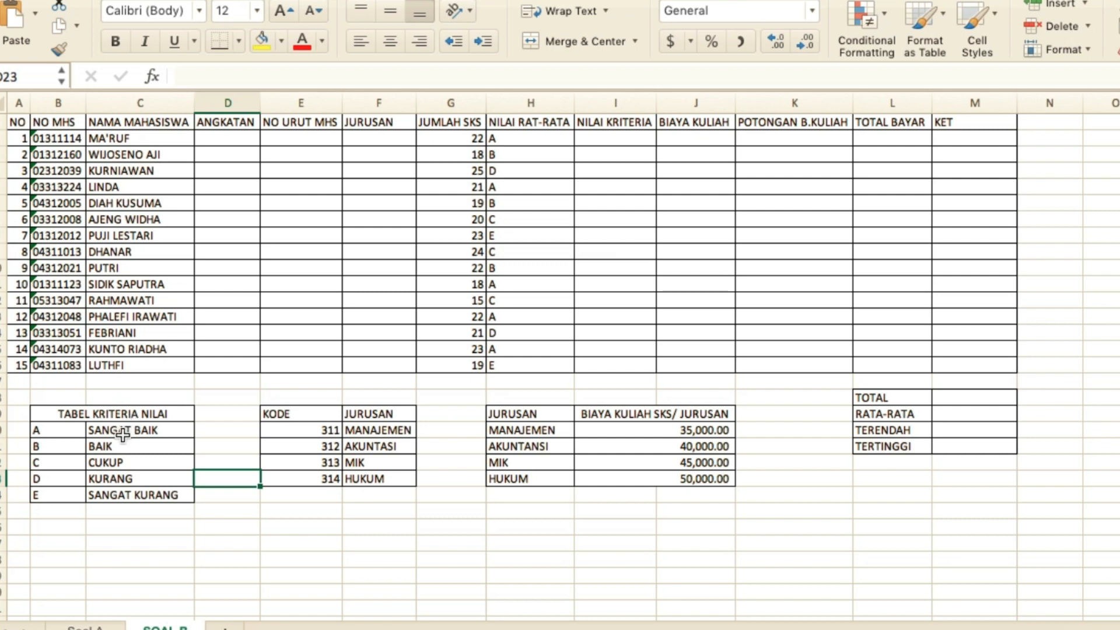
click(228, 140)
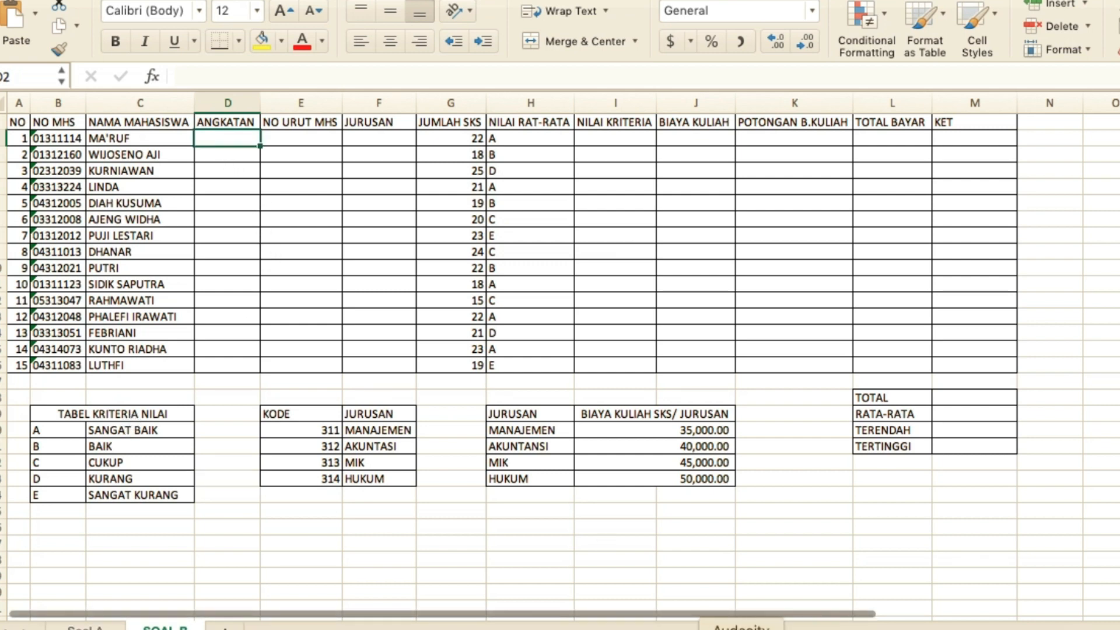
click(885, 629)
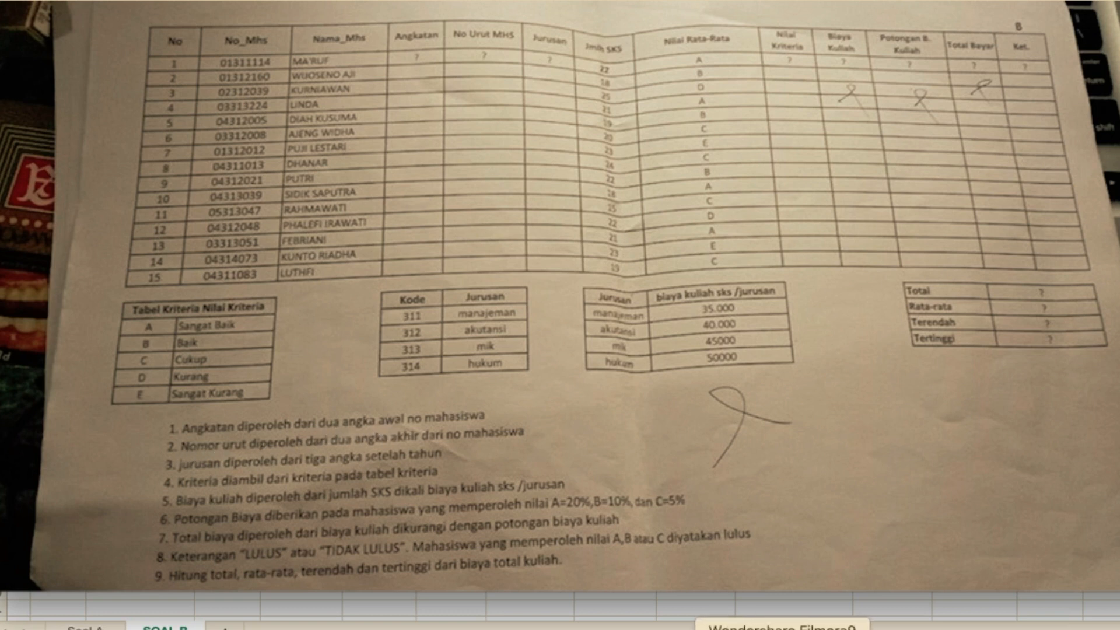
click(689, 629)
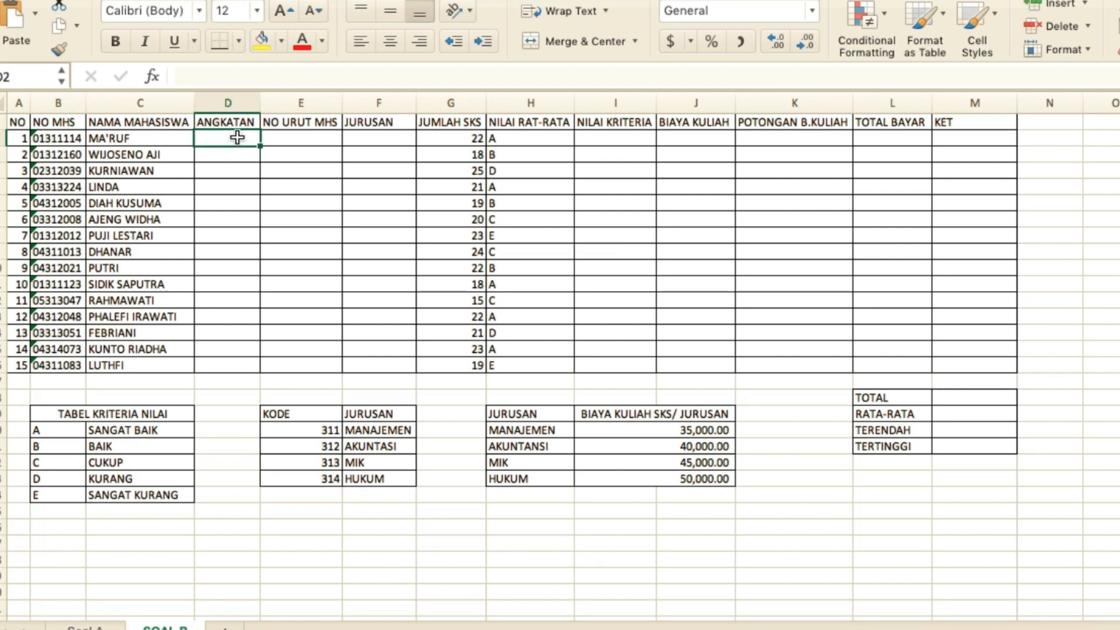
Enter the formula =LEFT(B22) in D2, the first student's ANGKATAN cell
text(=)
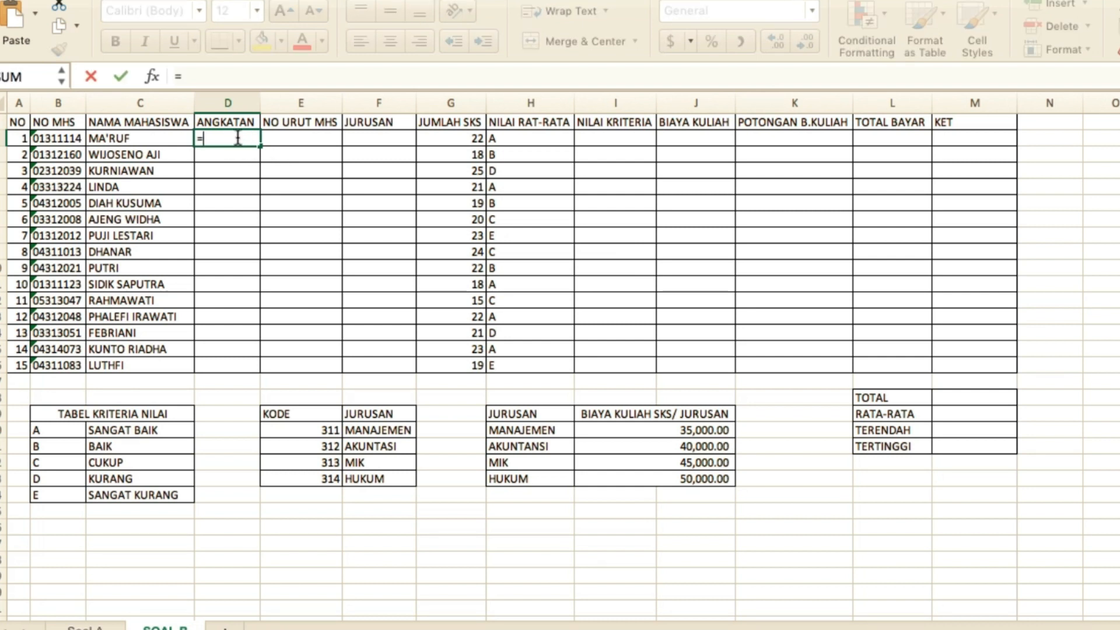
text(left)
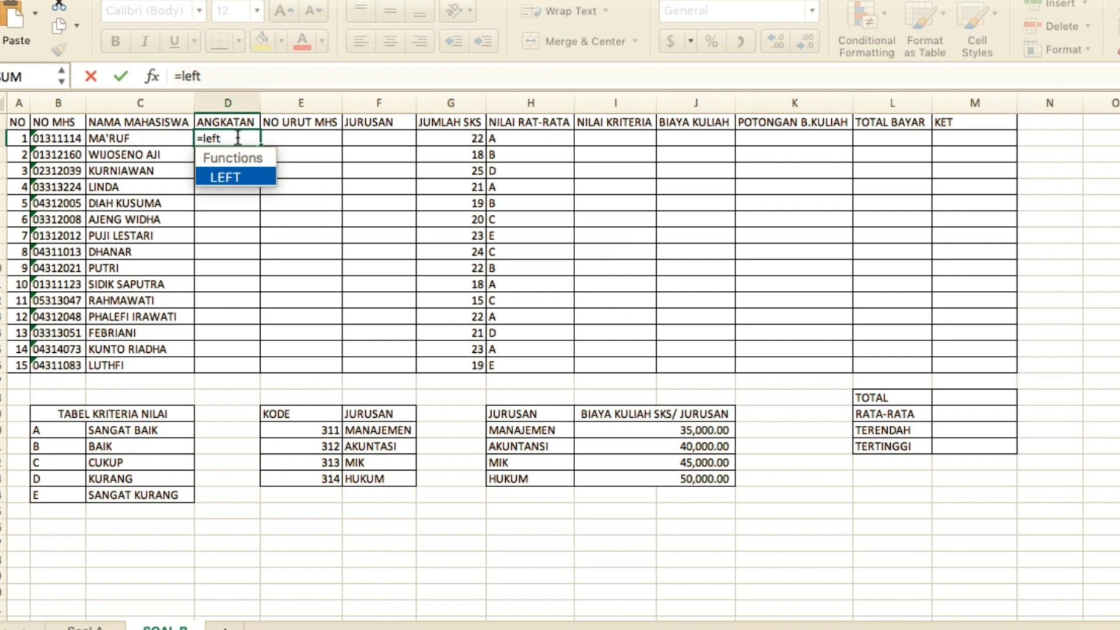
double_click(238, 175)
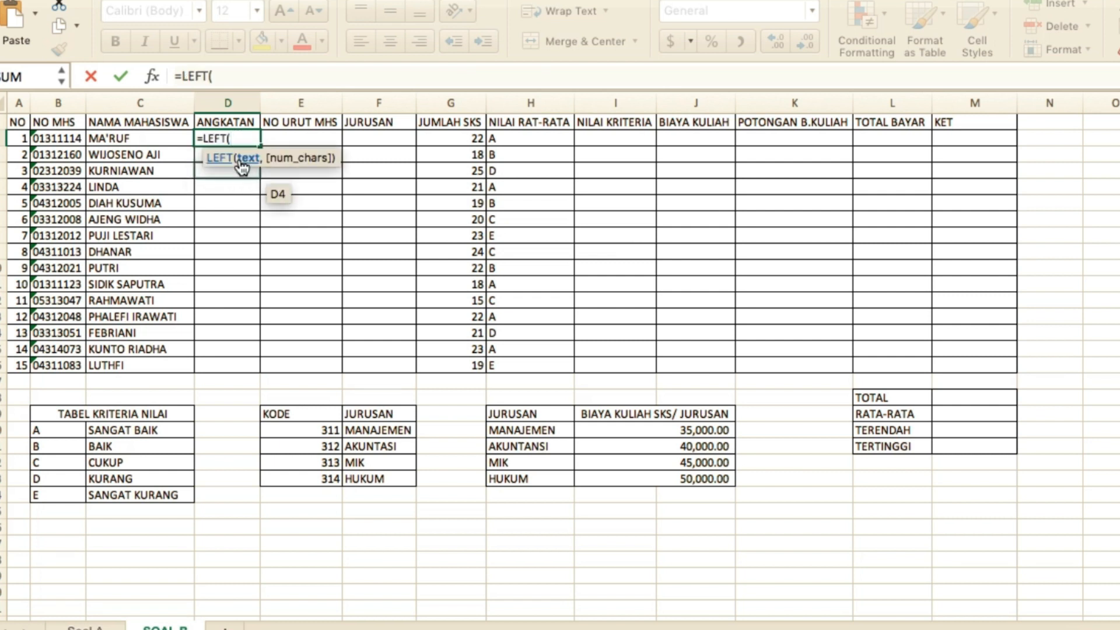
click(58, 138)
text(22)
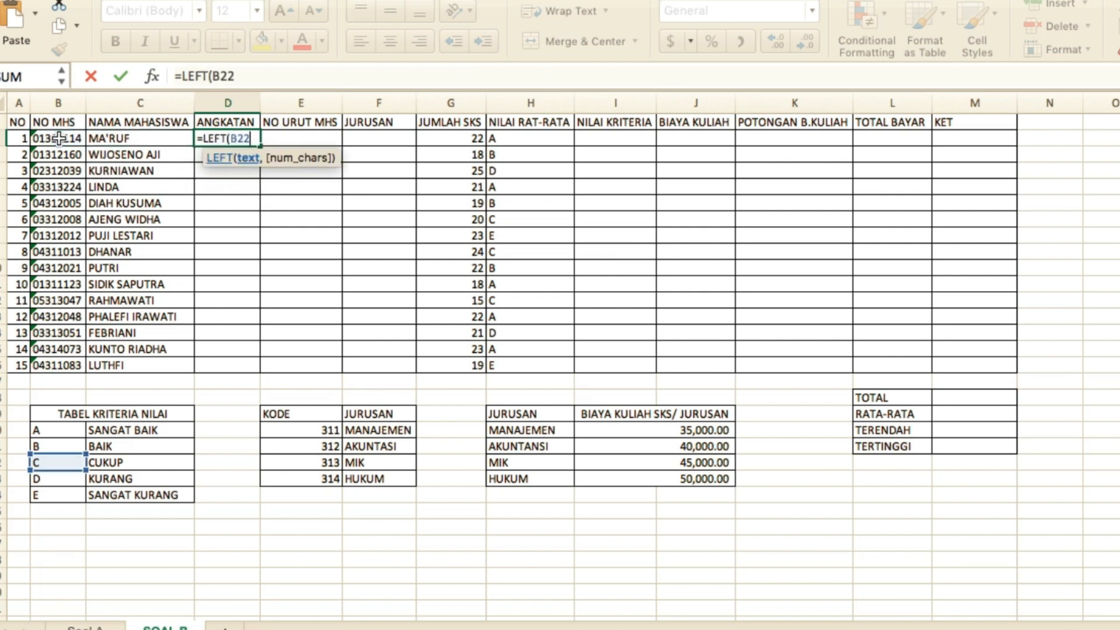
text())
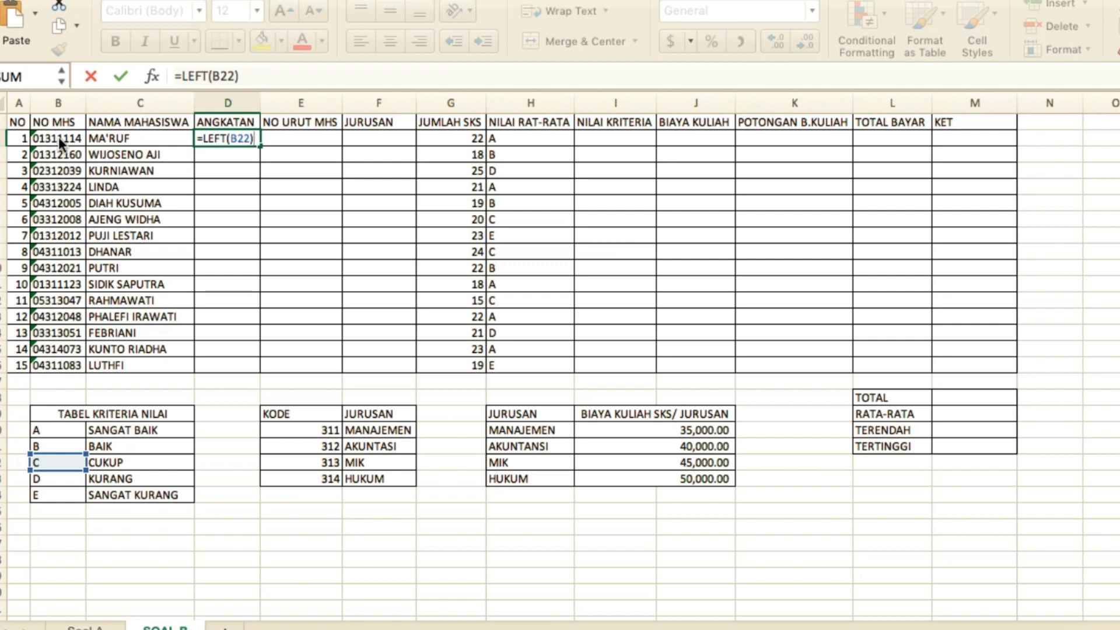
key(Return)
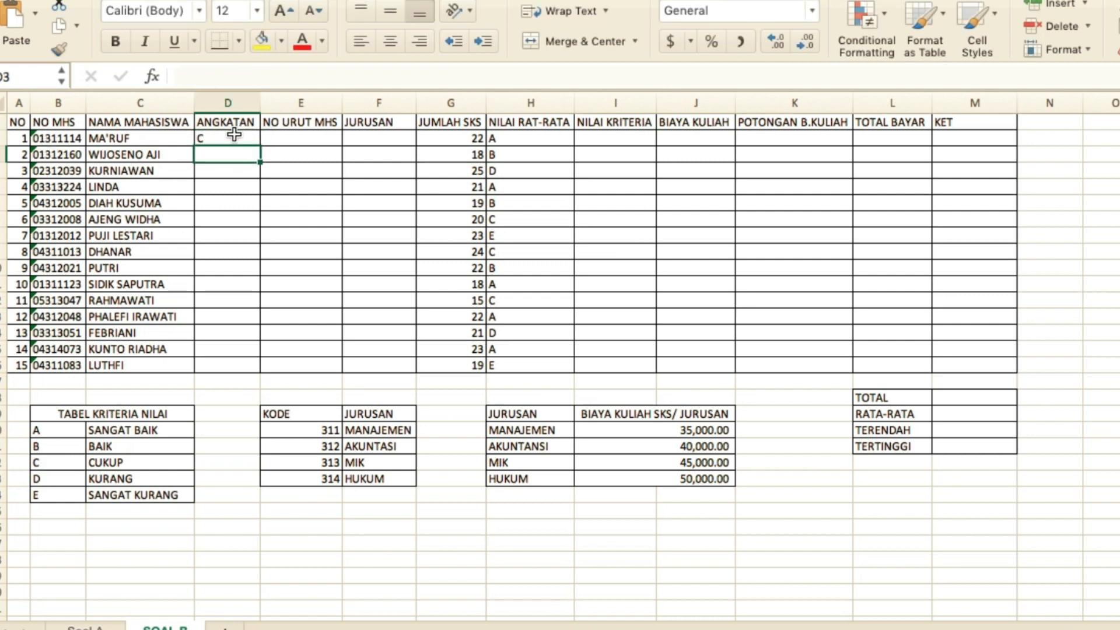
Correct the D2 formula to =LEFT(B2,2) and fill it down the ANGKATAN column for all students
double_click(234, 134)
click(250, 140)
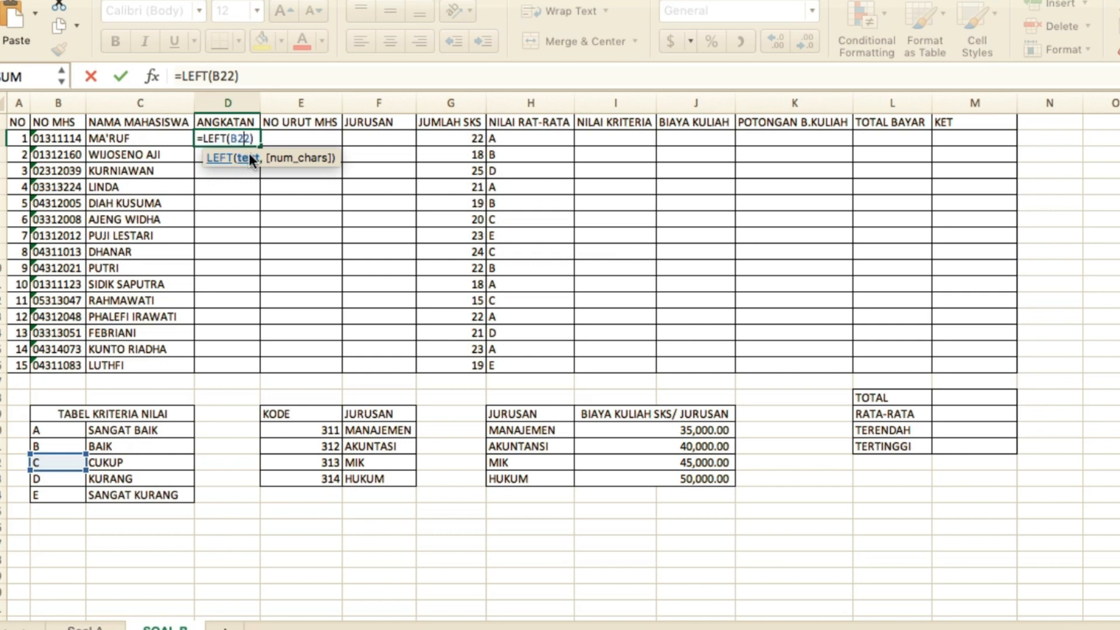
text(,)
key(Return)
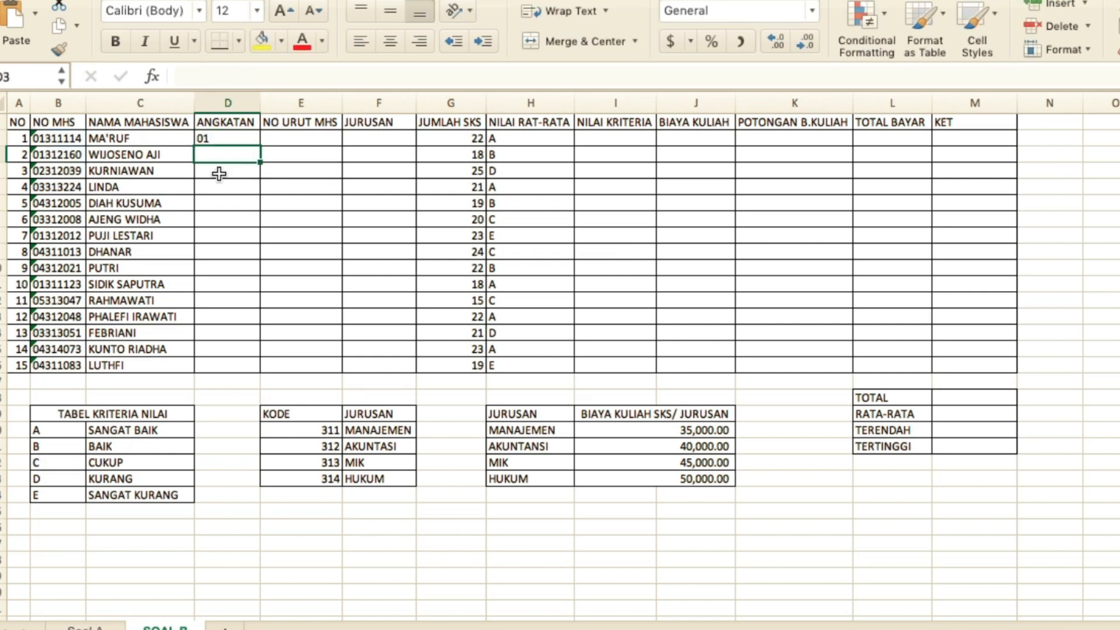
click(229, 139)
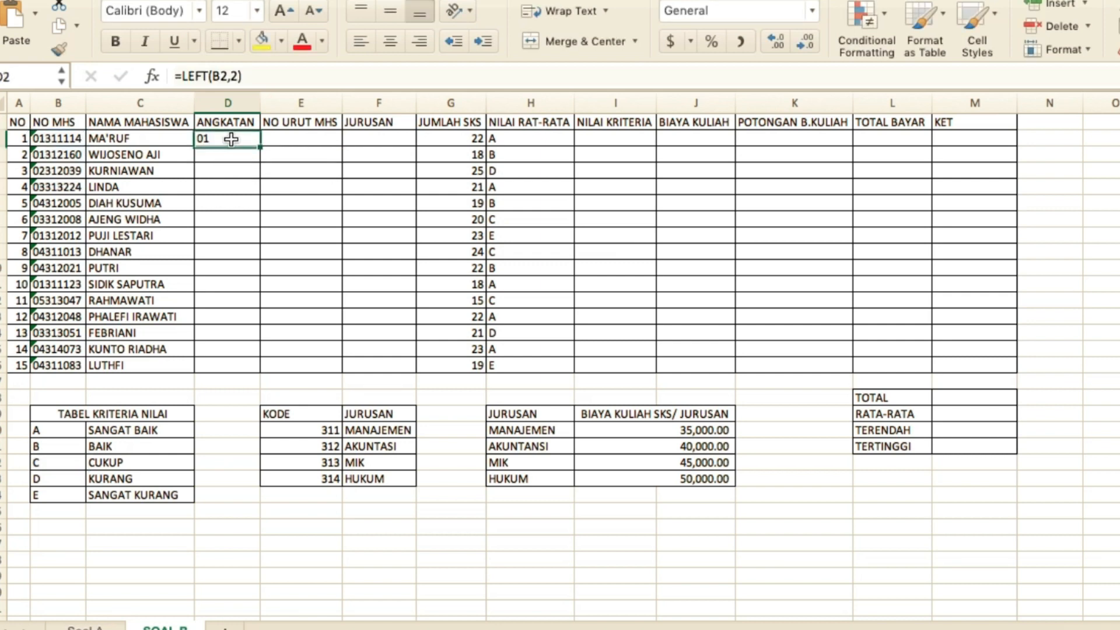
double_click(259, 149)
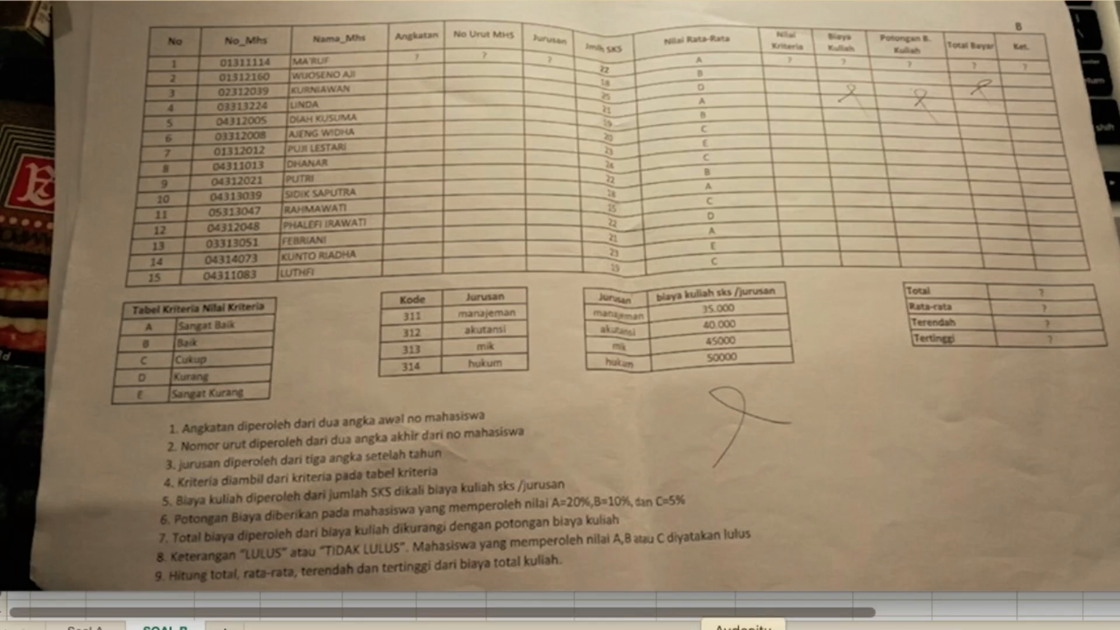
In Excel, enter =RIGHT(B2,2) in E2 and fill it down the NO URUT MHS column for all students
click(636, 611)
click(298, 142)
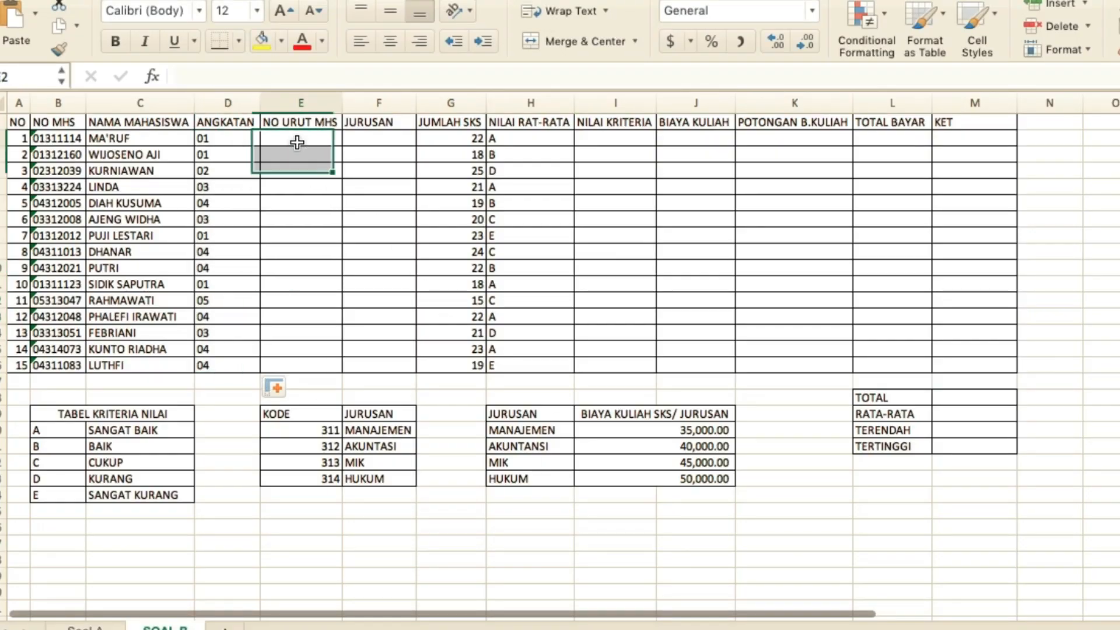
text(=RI)
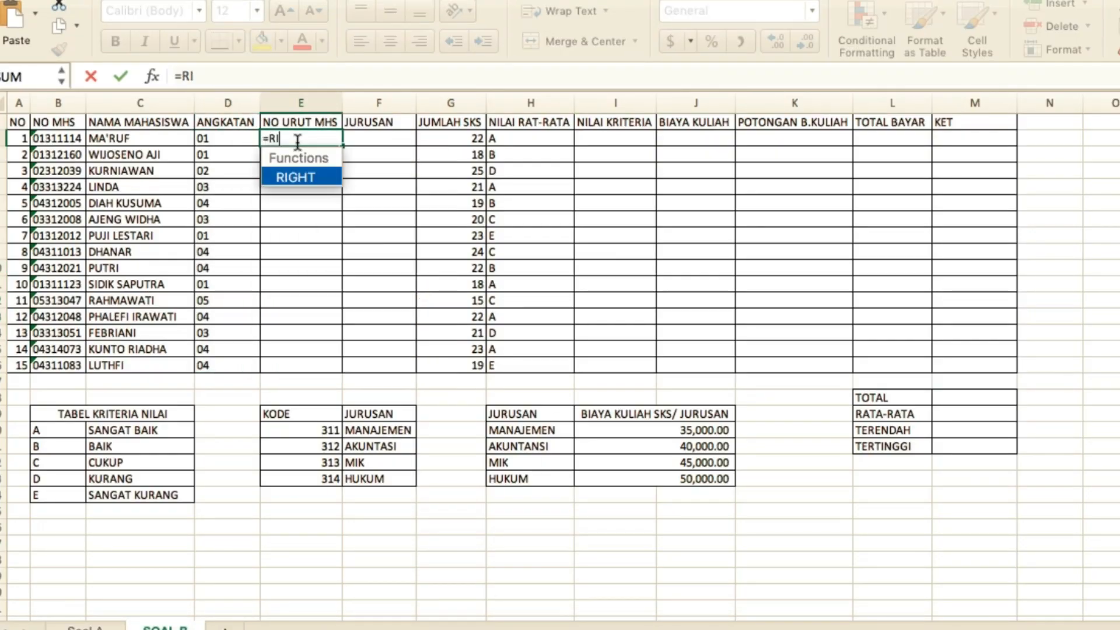
text(G)
double_click(280, 175)
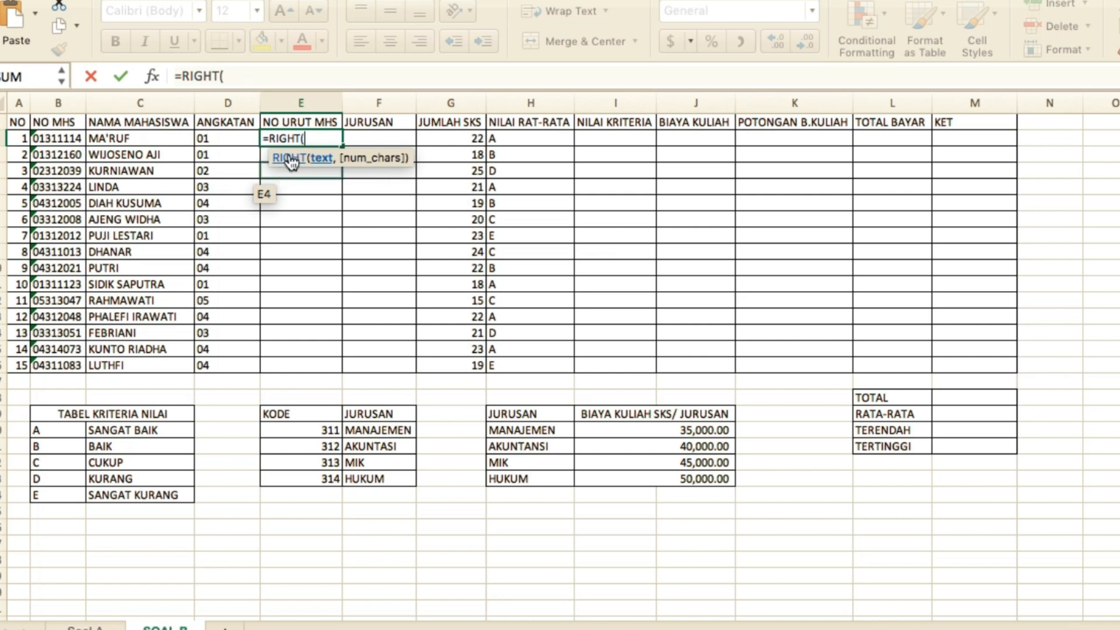
click(64, 142)
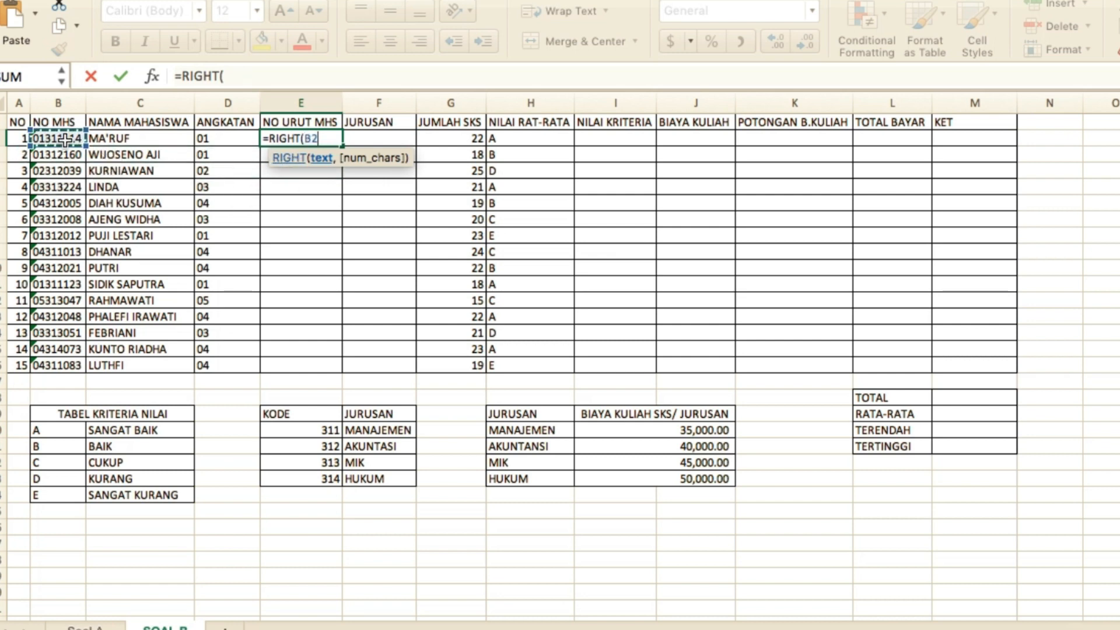
text(,2))
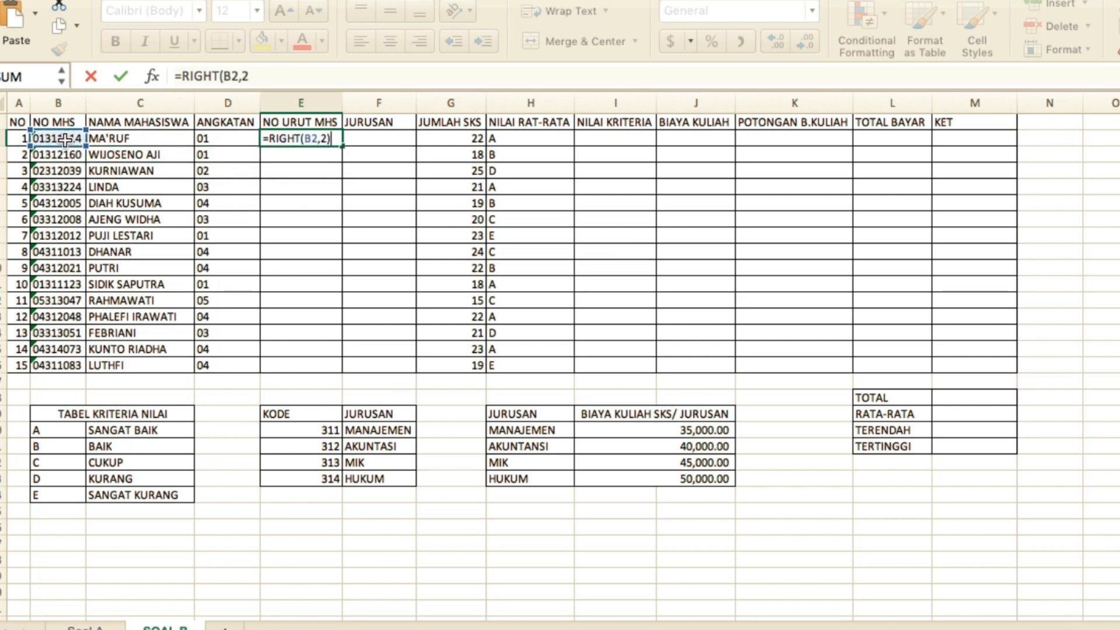
key(Return)
click(309, 143)
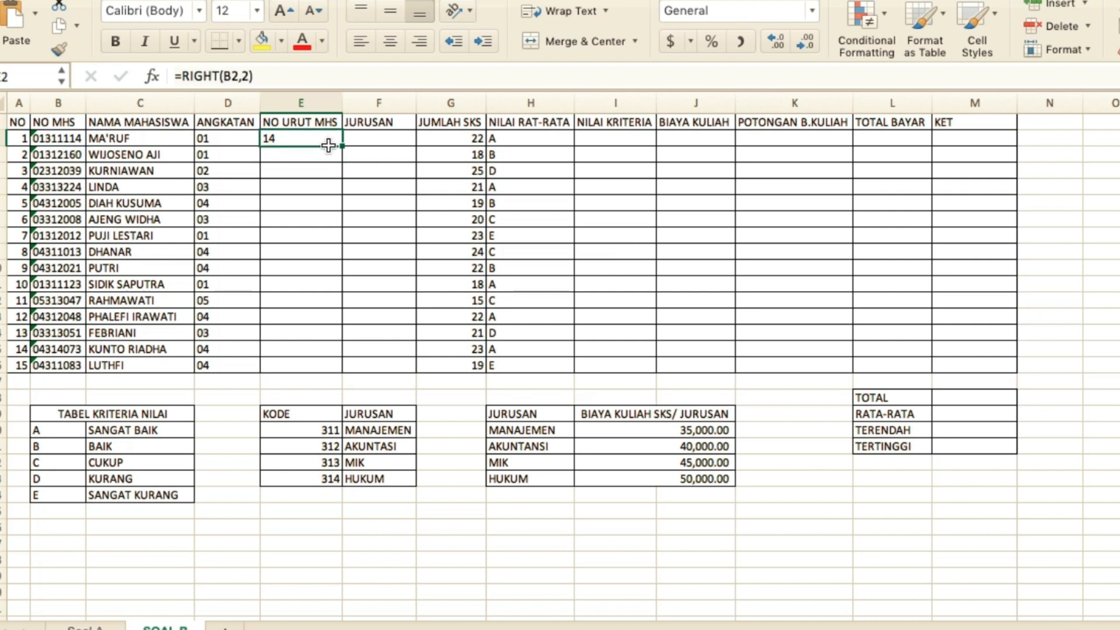
double_click(342, 146)
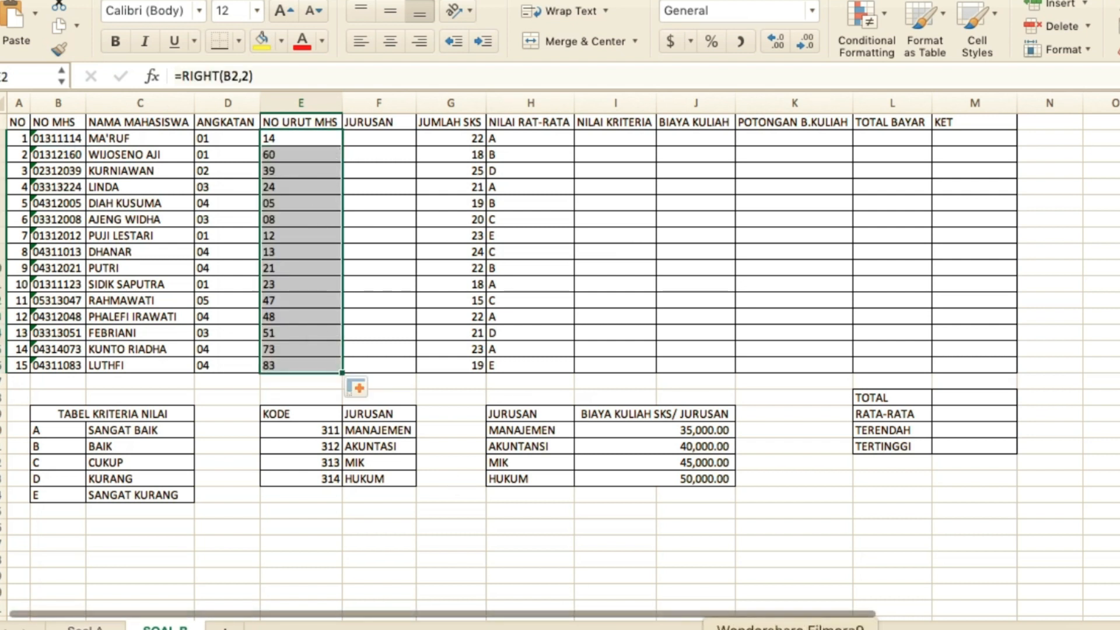
Check the JURUSAN rule in the assignment photo, and in Excel enter =MID(B2,3,3) in F2
click(880, 629)
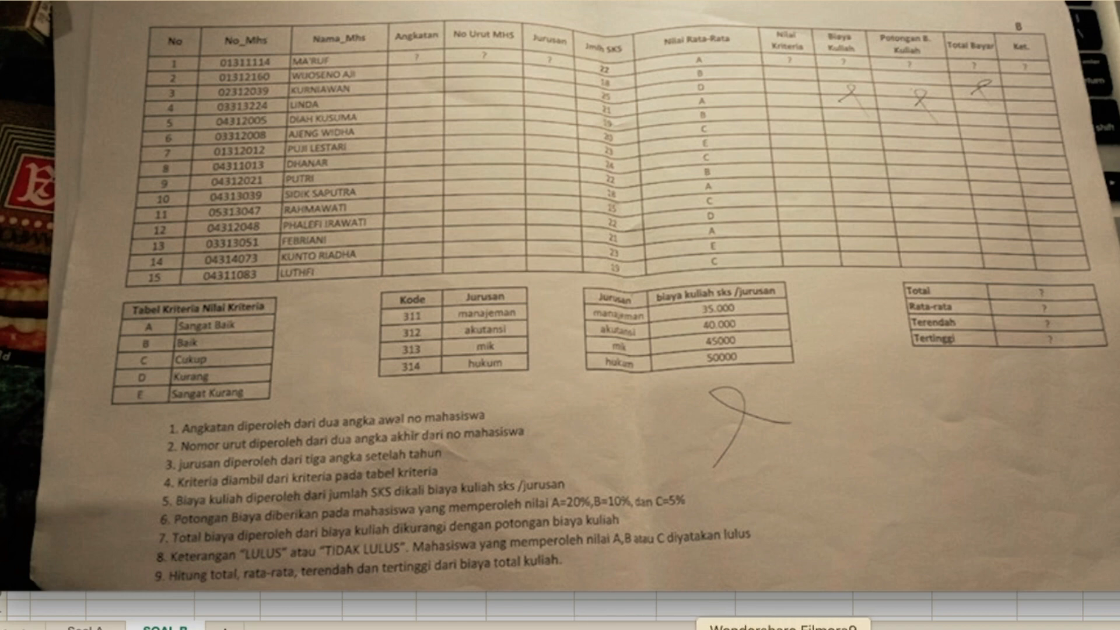
click(688, 629)
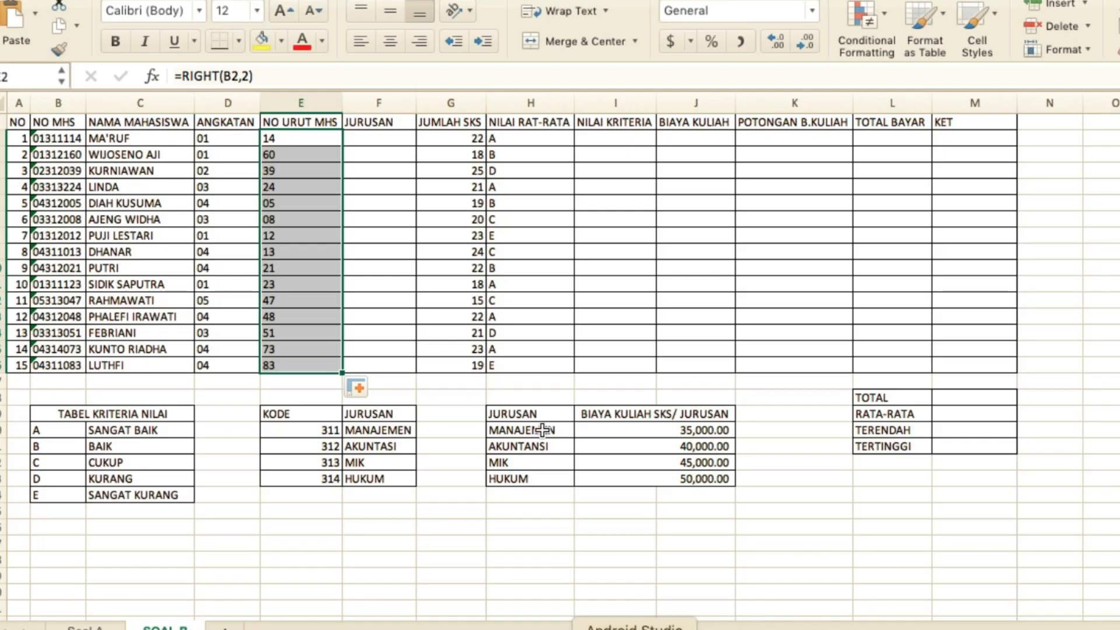
click(369, 137)
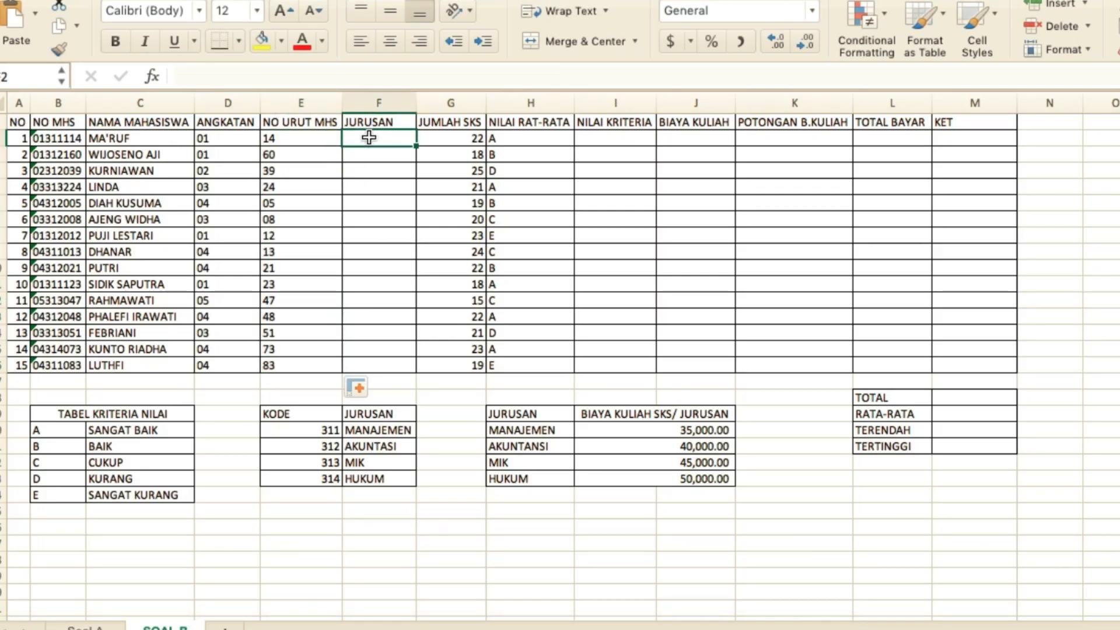
text(=MID()
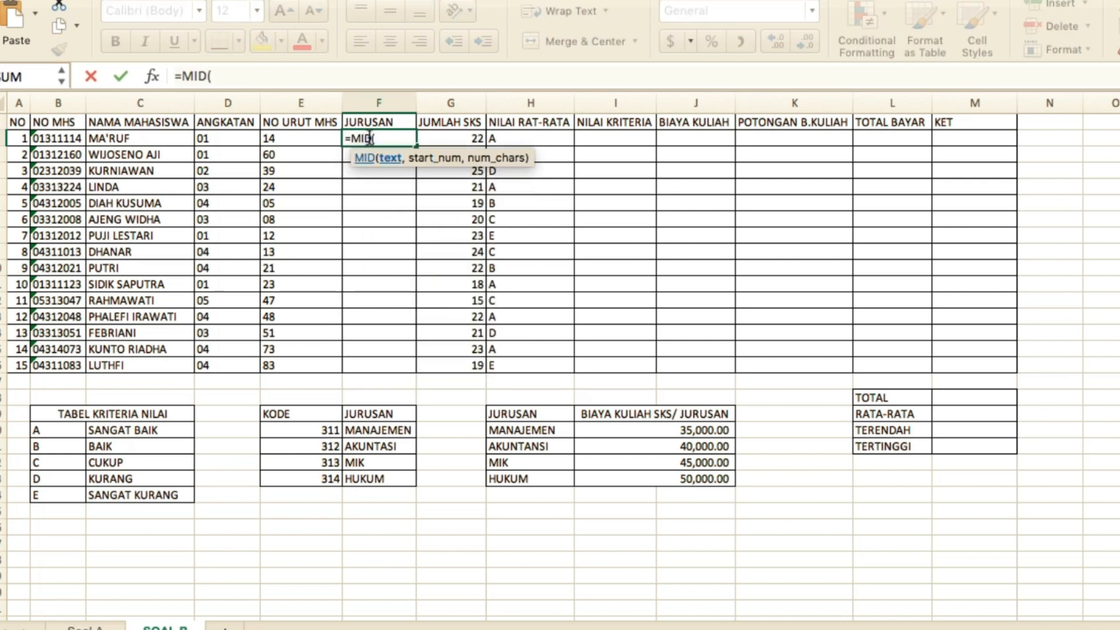
click(44, 140)
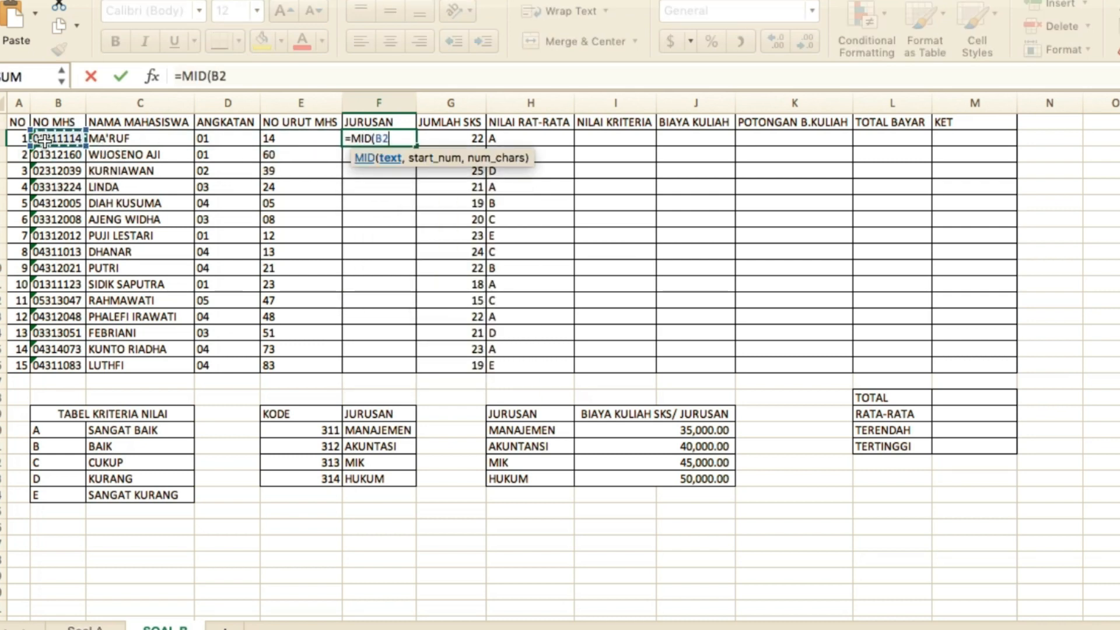
text(,)
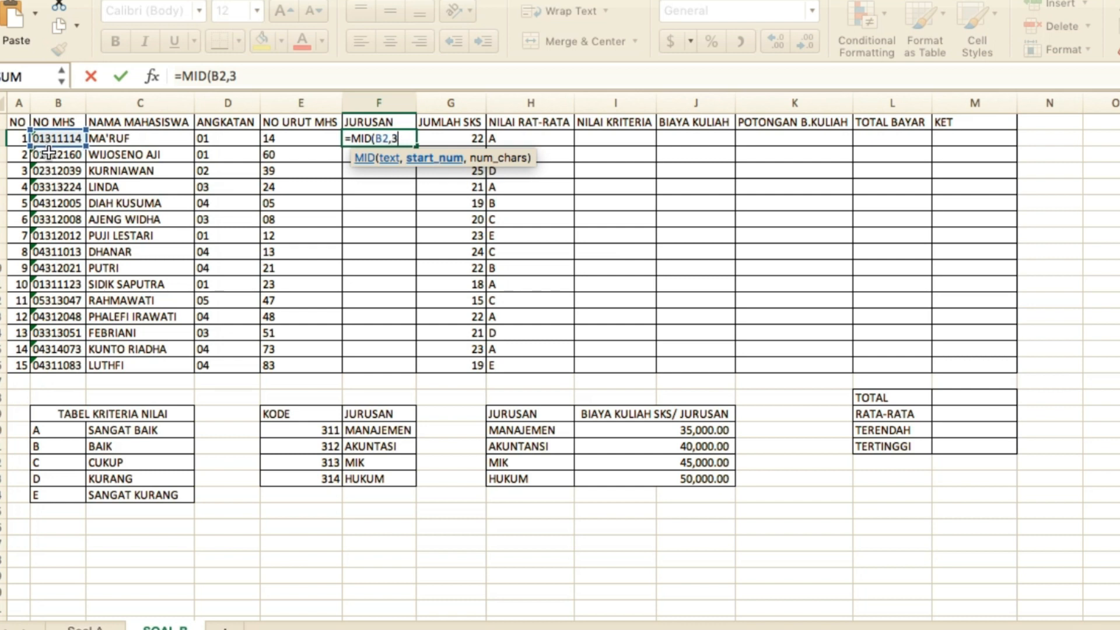
text(3,)
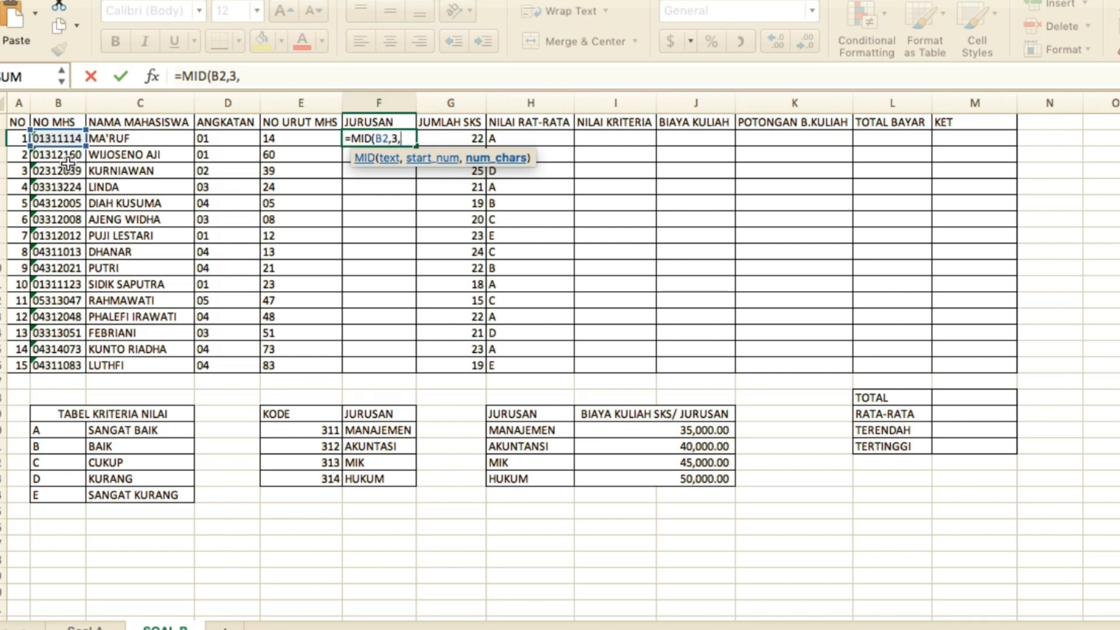
text(3))
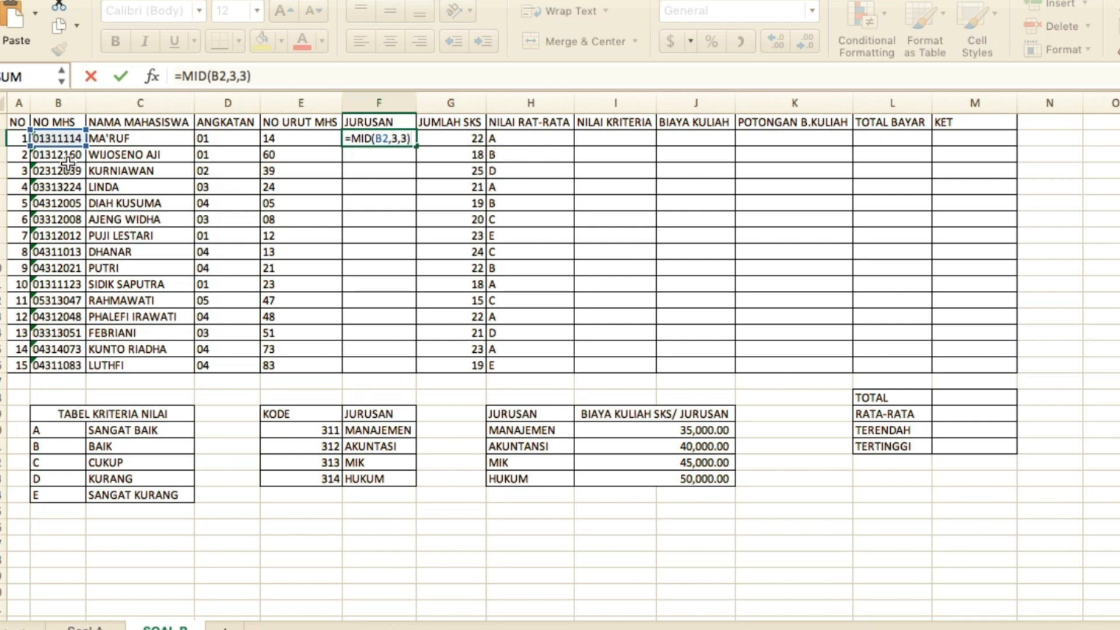
key(Return)
click(357, 138)
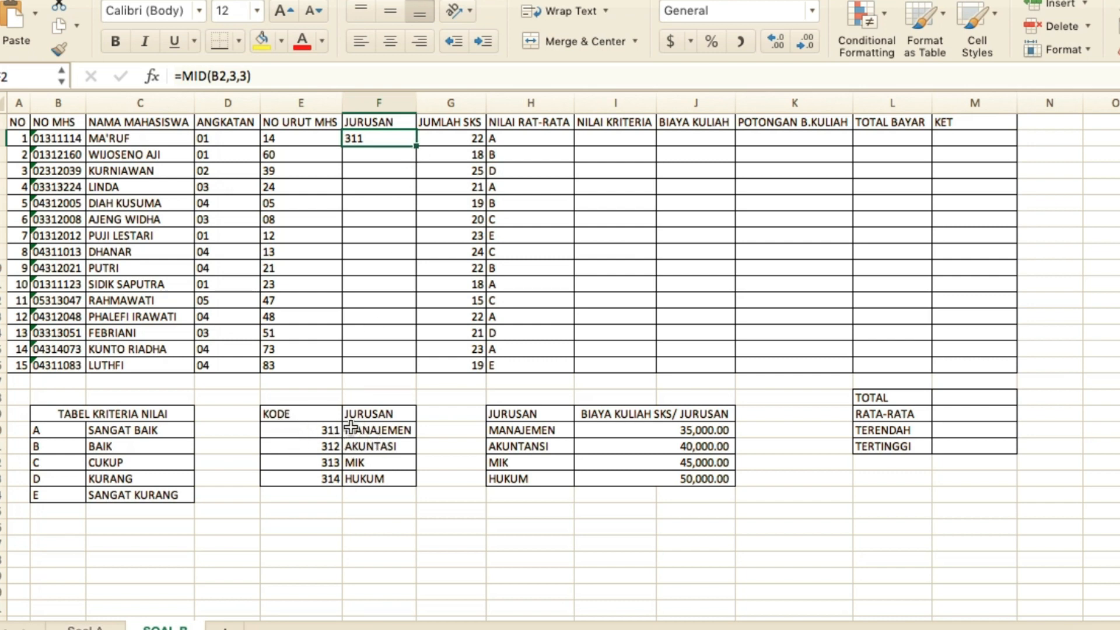
Extend the F2 formula to =VLOOKUP(MID(B2,3,3),$E$20:$F$23,2), looking up the major name in the KODE table with absolute references
double_click(353, 142)
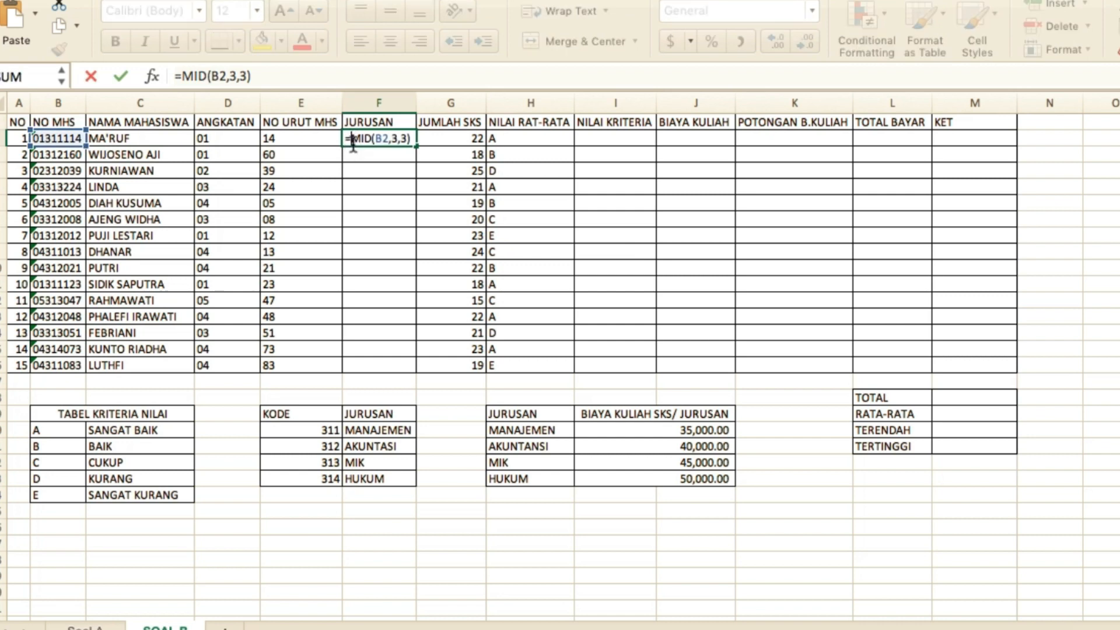
text(VLOOK)
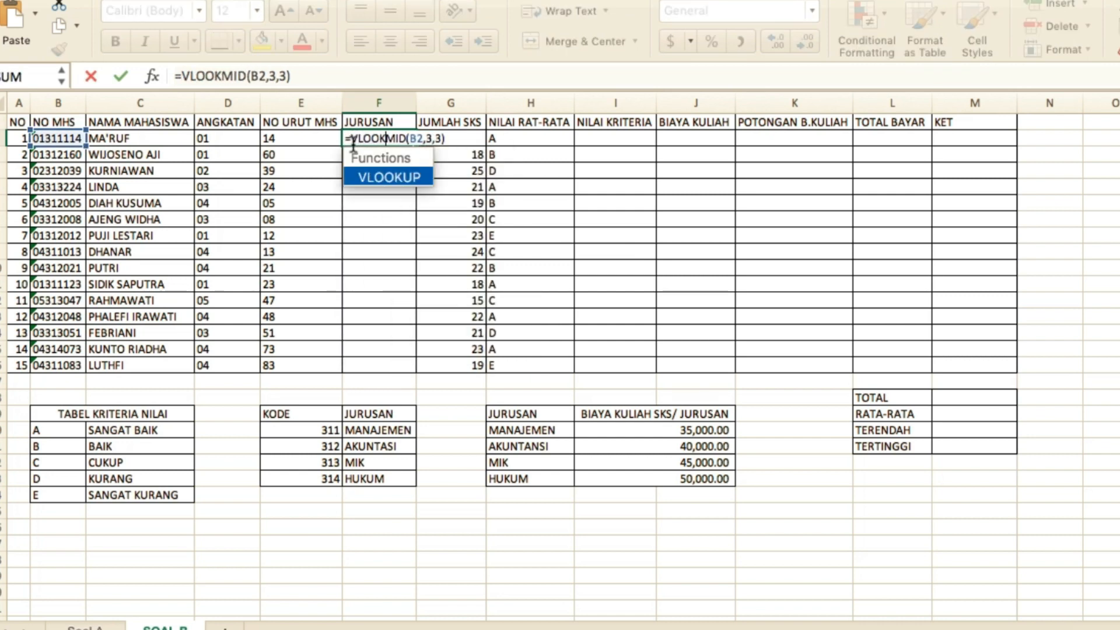
double_click(396, 178)
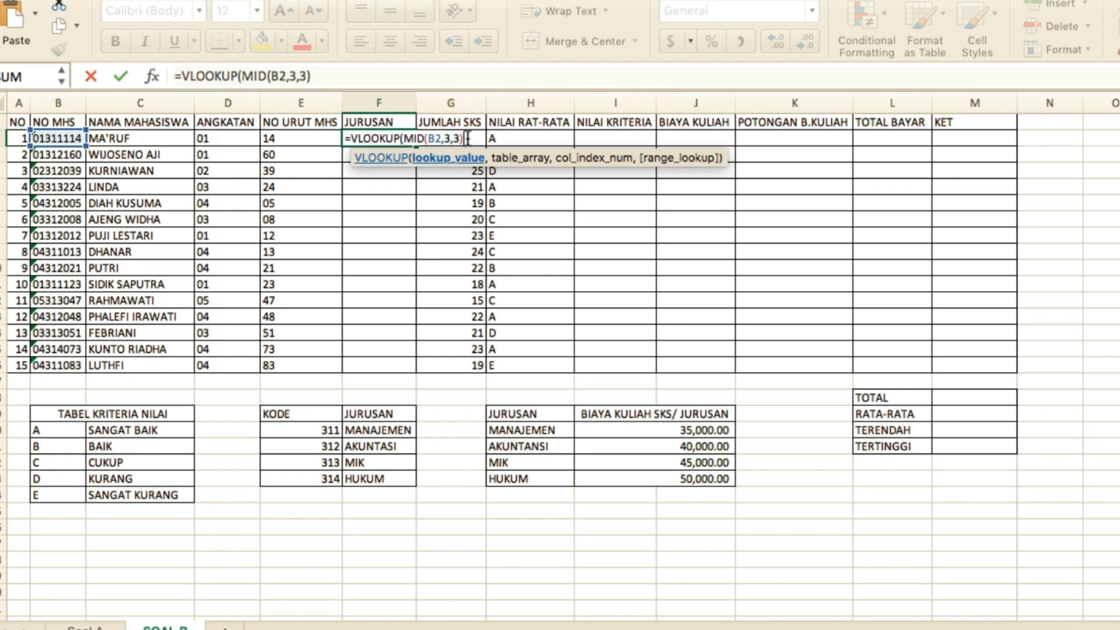
text(,)
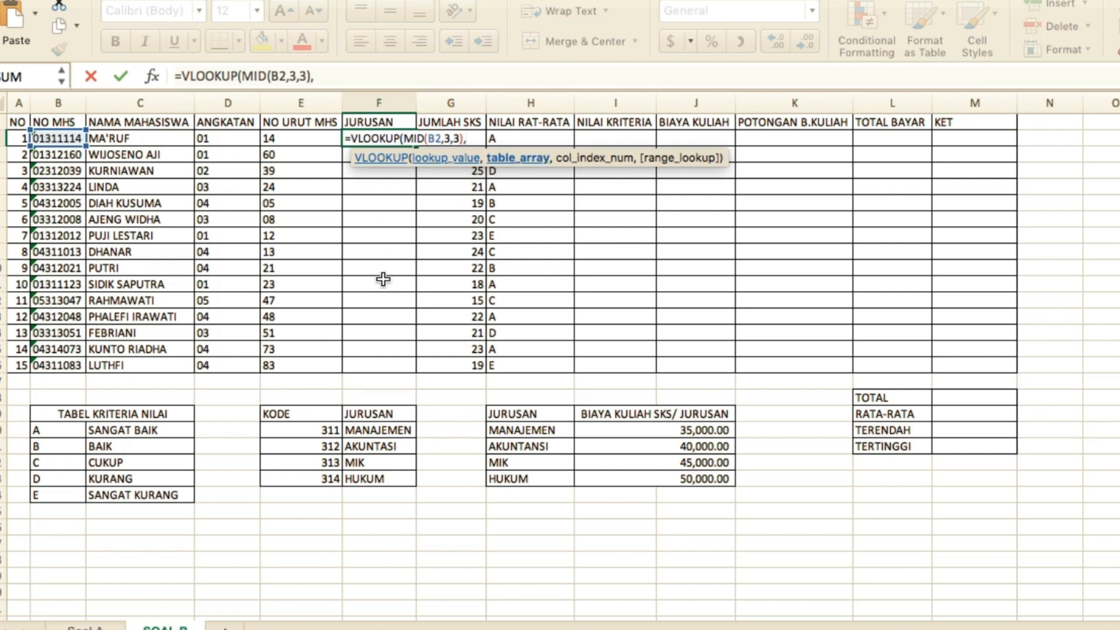
drag(298, 430, 380, 480)
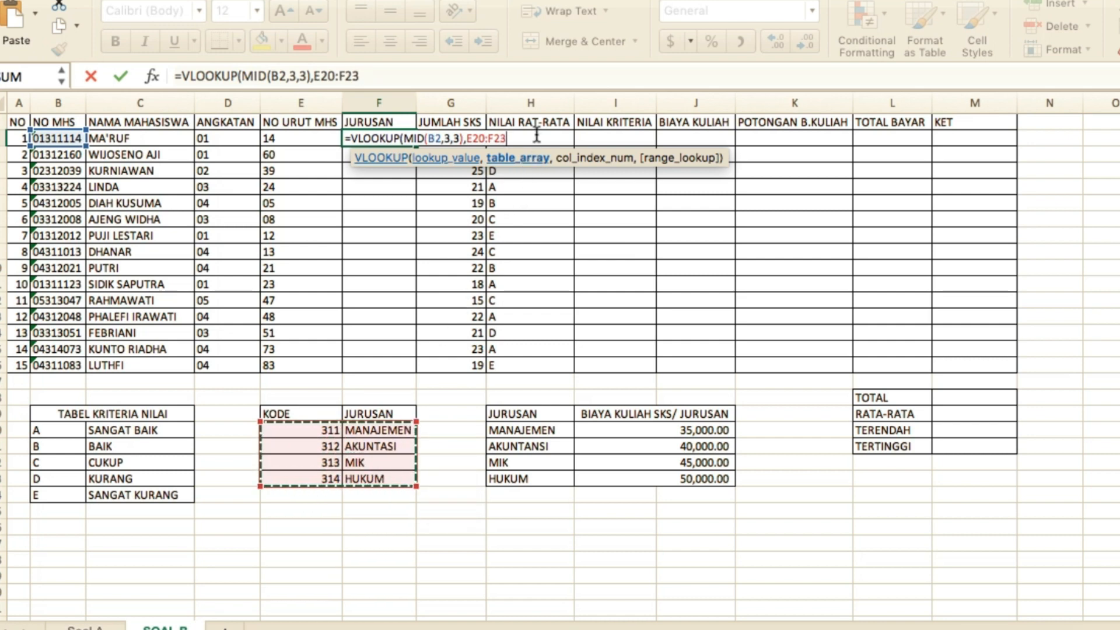
text(,2)
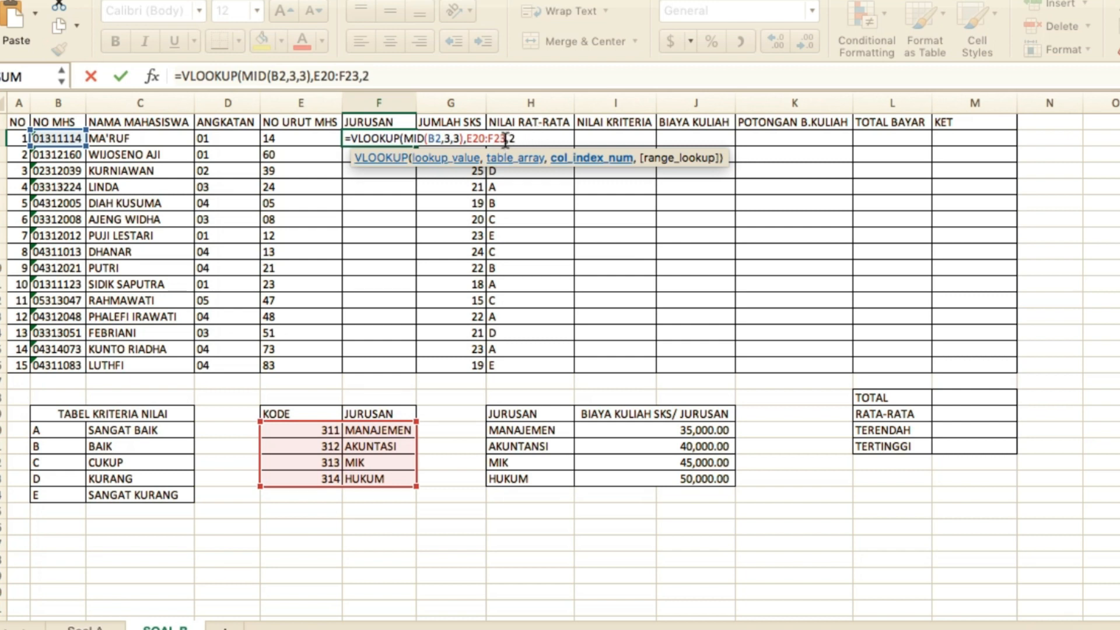
drag(505, 139, 466, 139)
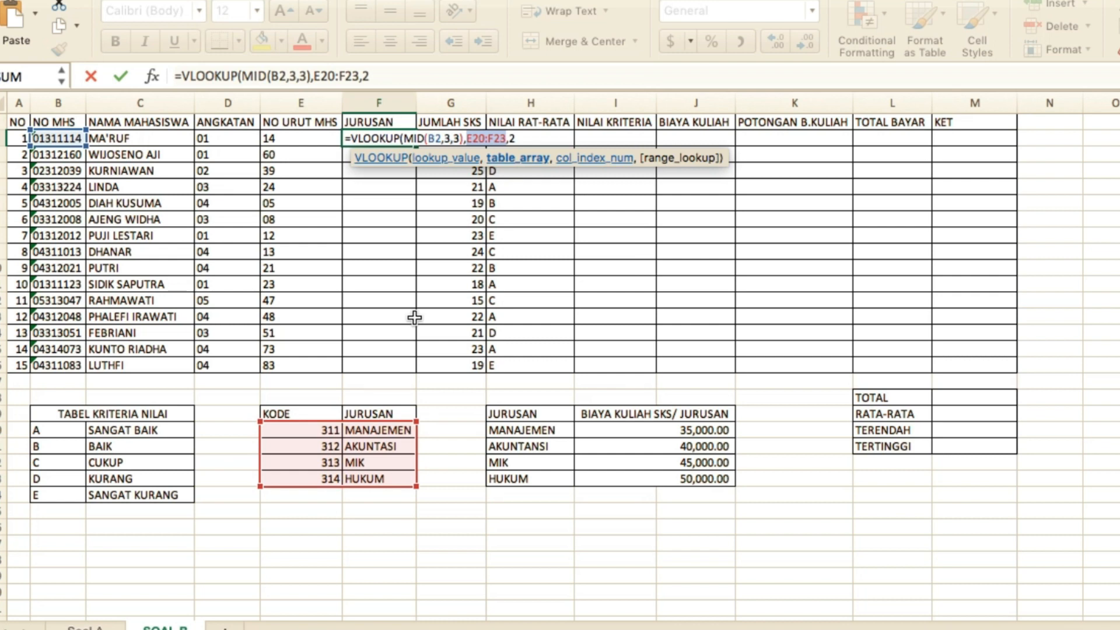
key(F4)
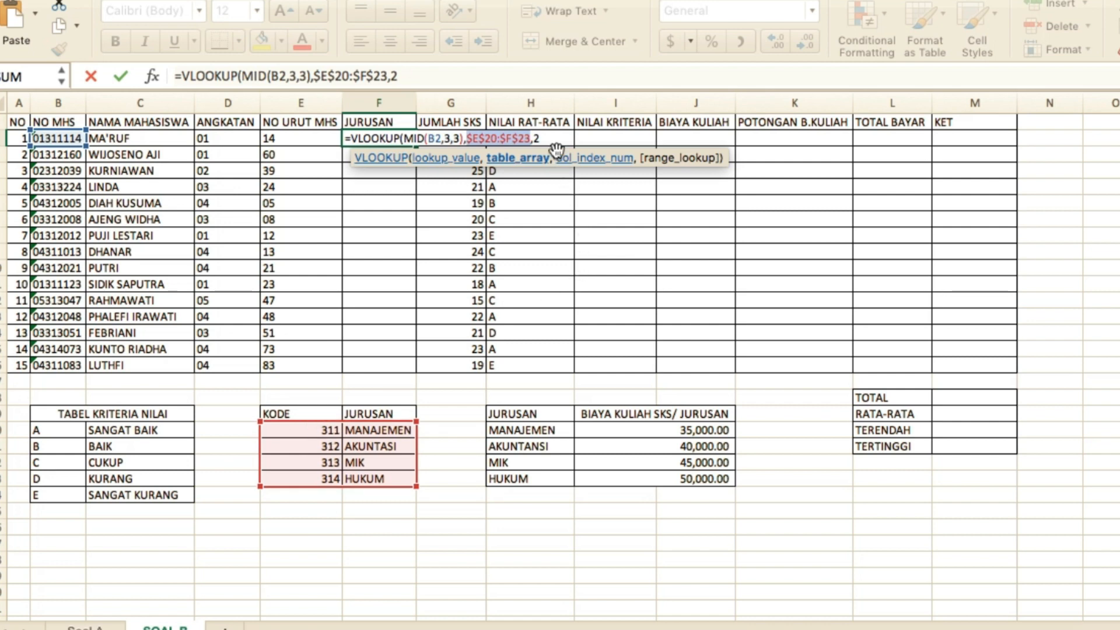
text())
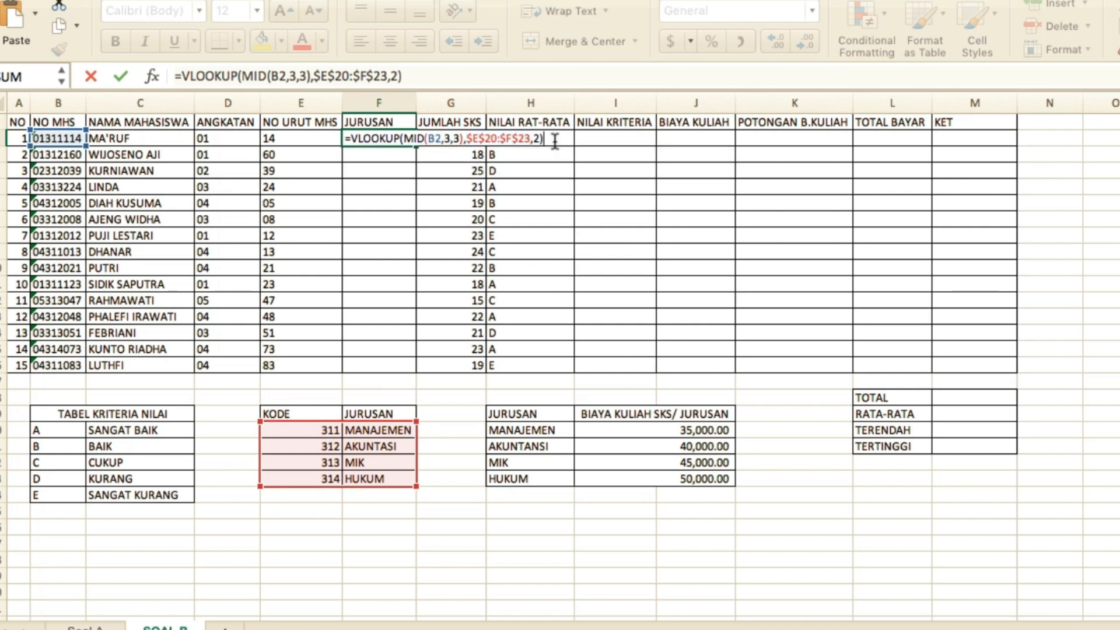
key(Return)
Change the column index of the VLOOKUP in F2 to 1
double_click(402, 140)
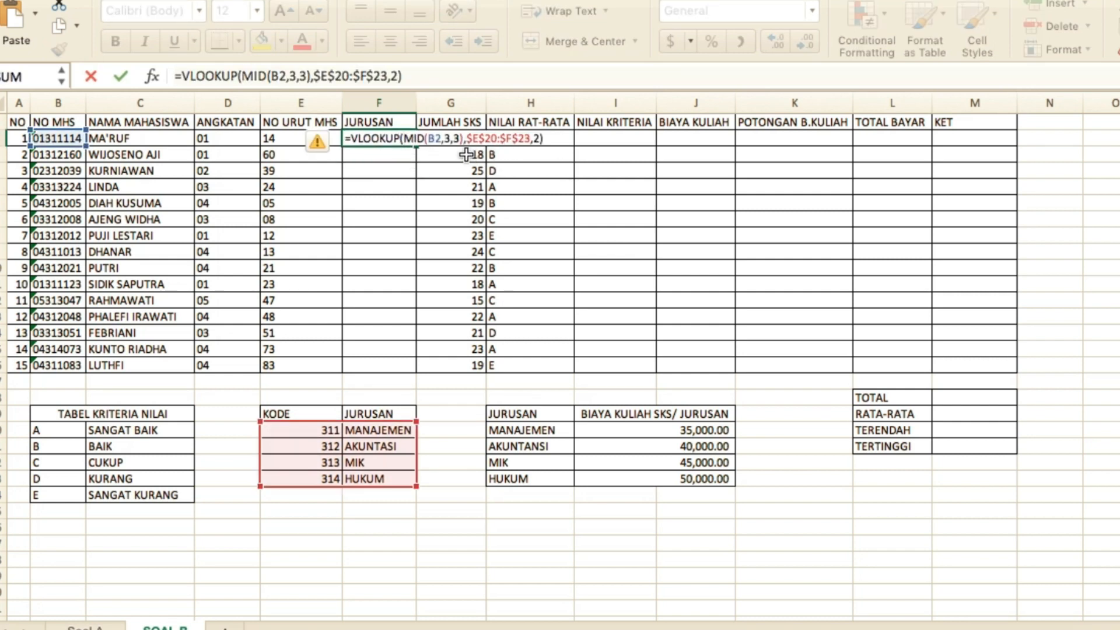
double_click(538, 141)
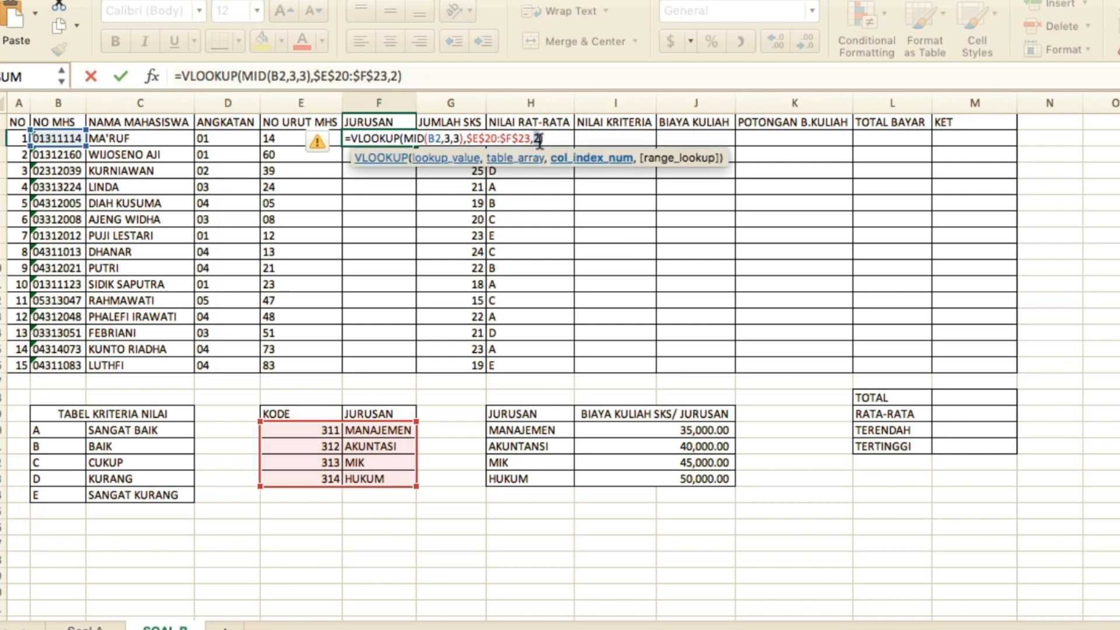
text(1)
key(Return)
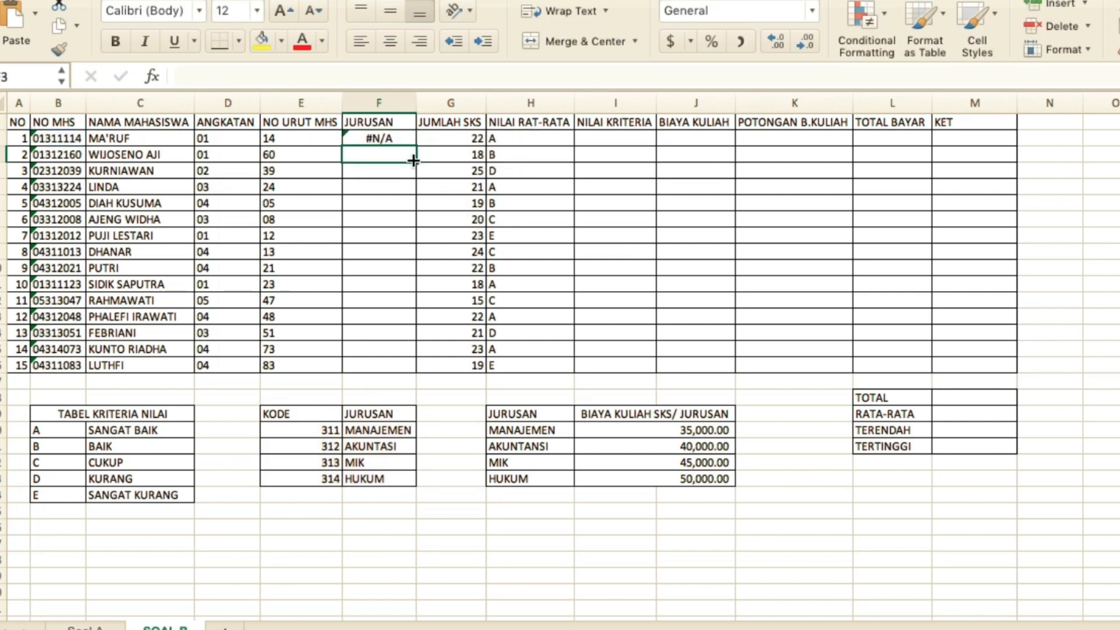
Wrap the MID lookup value in F2 with NUMBERVALUE, giving NUMBERVALUE(MID(B2,3,3)) as the VLOOKUP's first argument
double_click(400, 139)
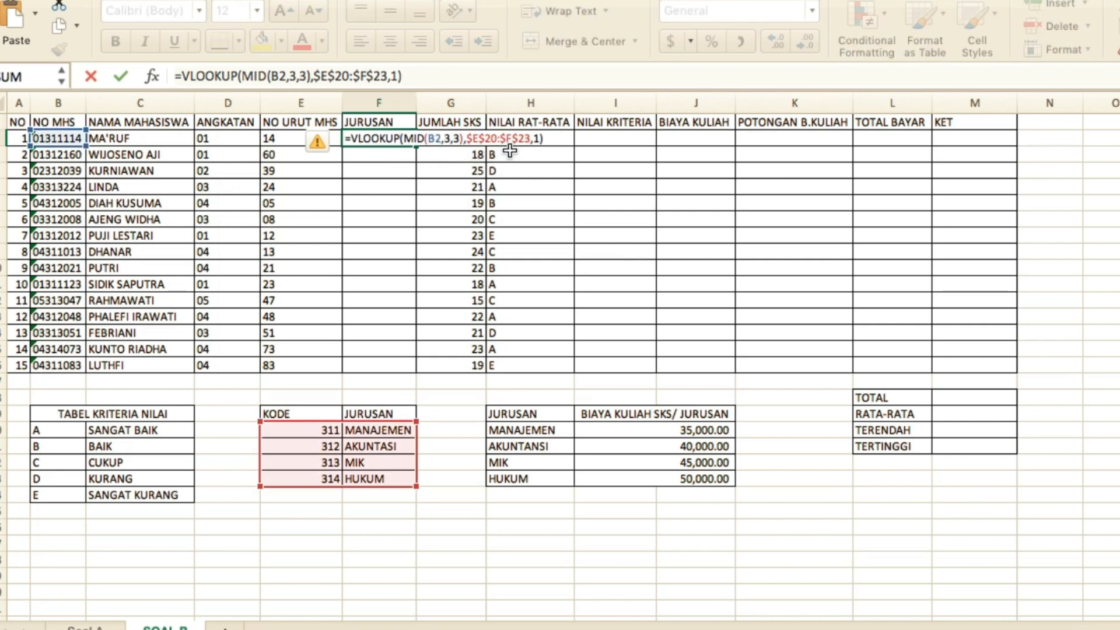
click(524, 139)
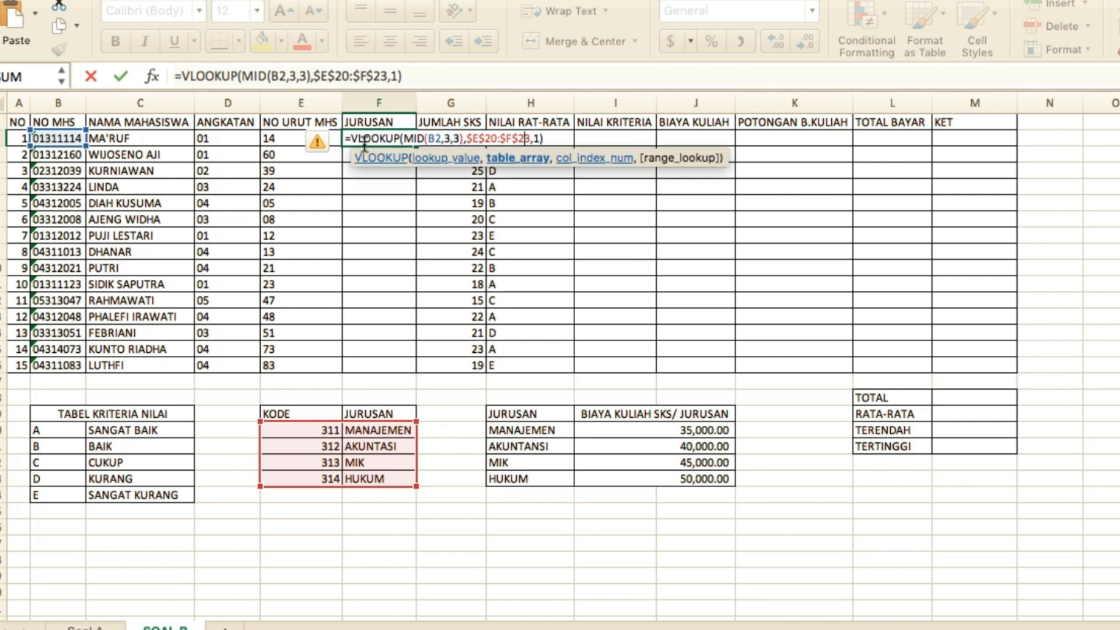
click(433, 160)
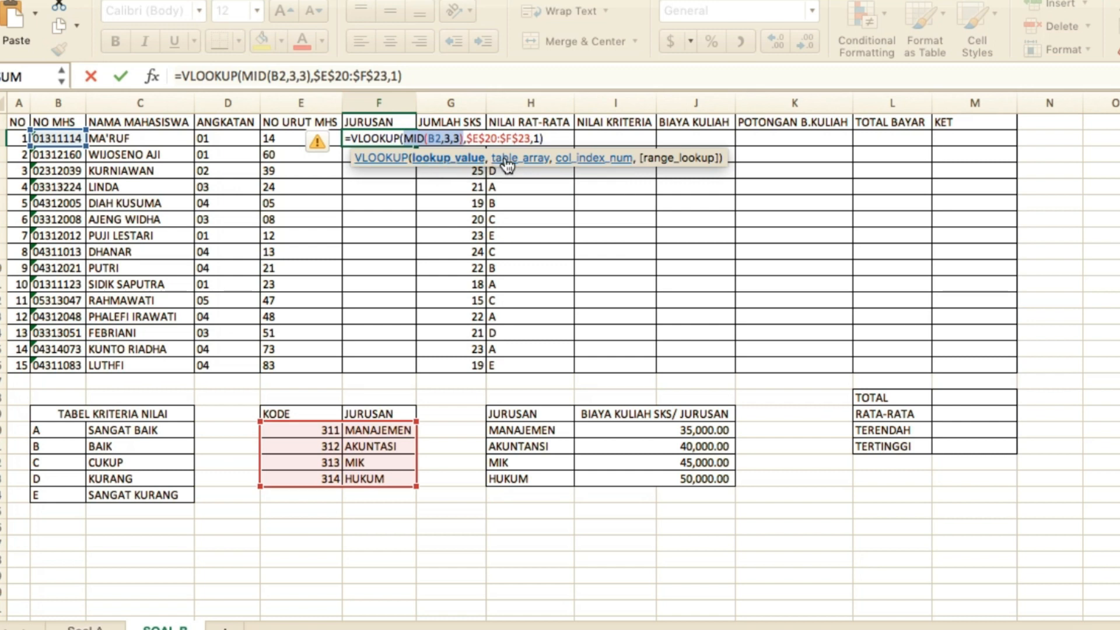
key(Return)
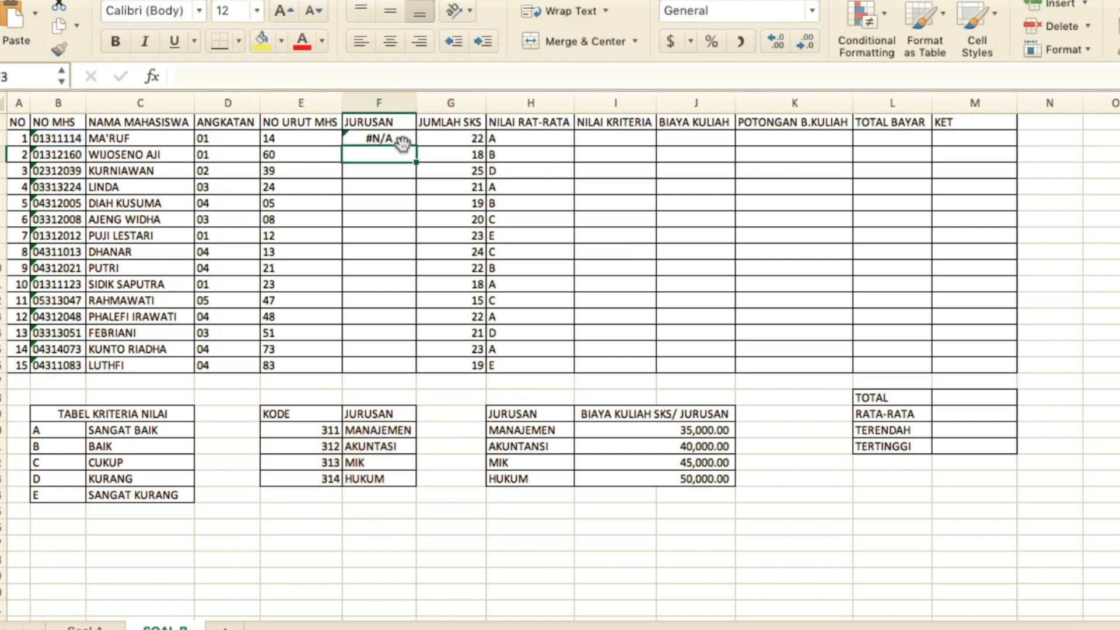
double_click(400, 138)
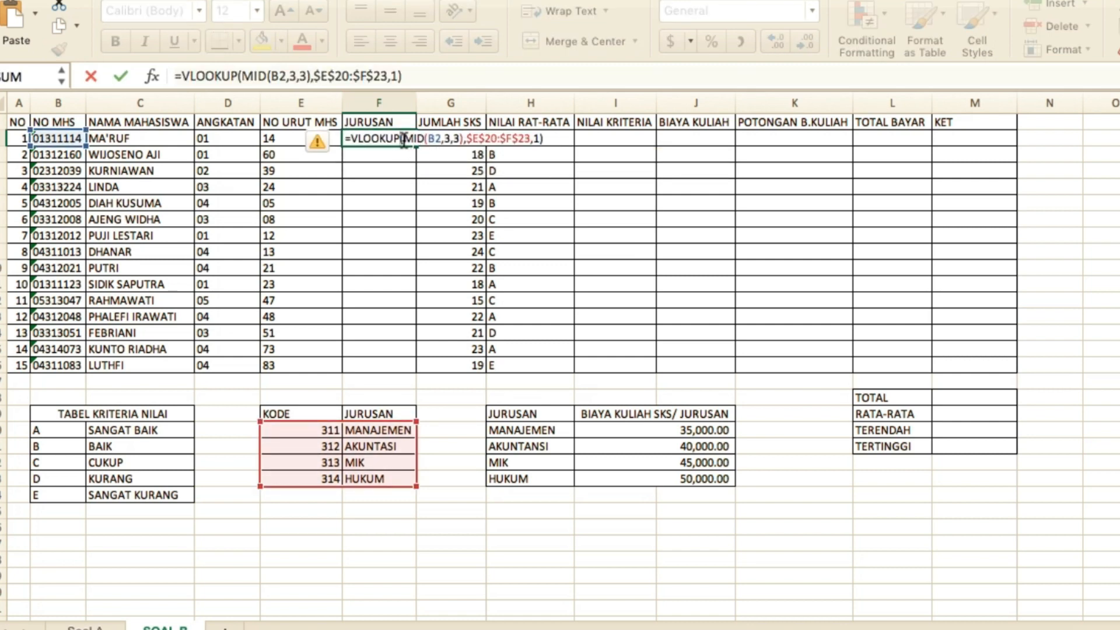
text(()
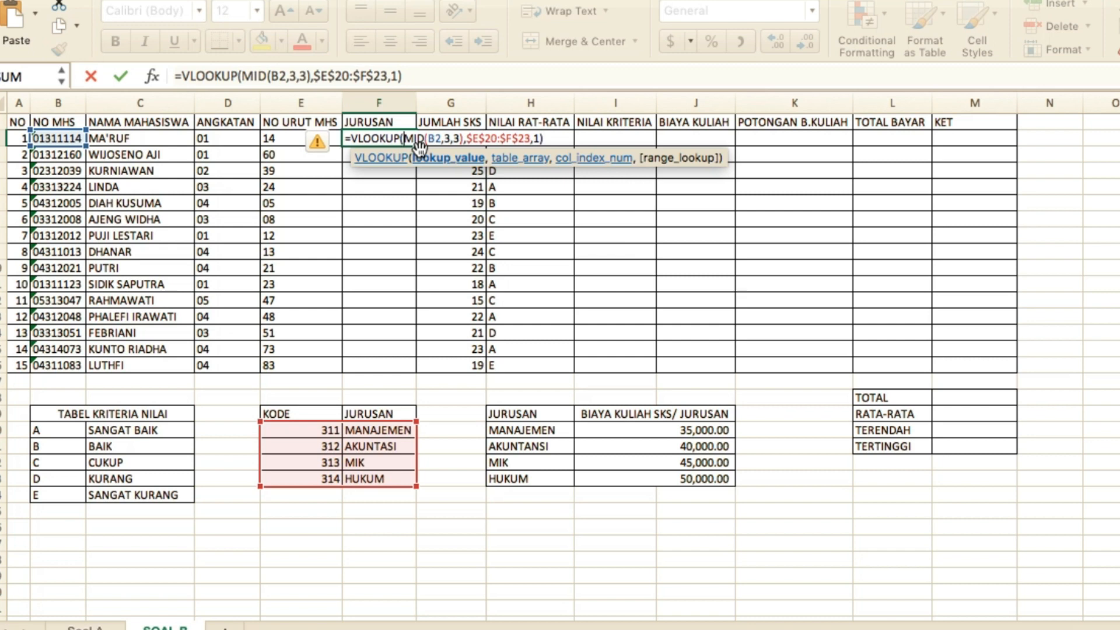
text(NUM)
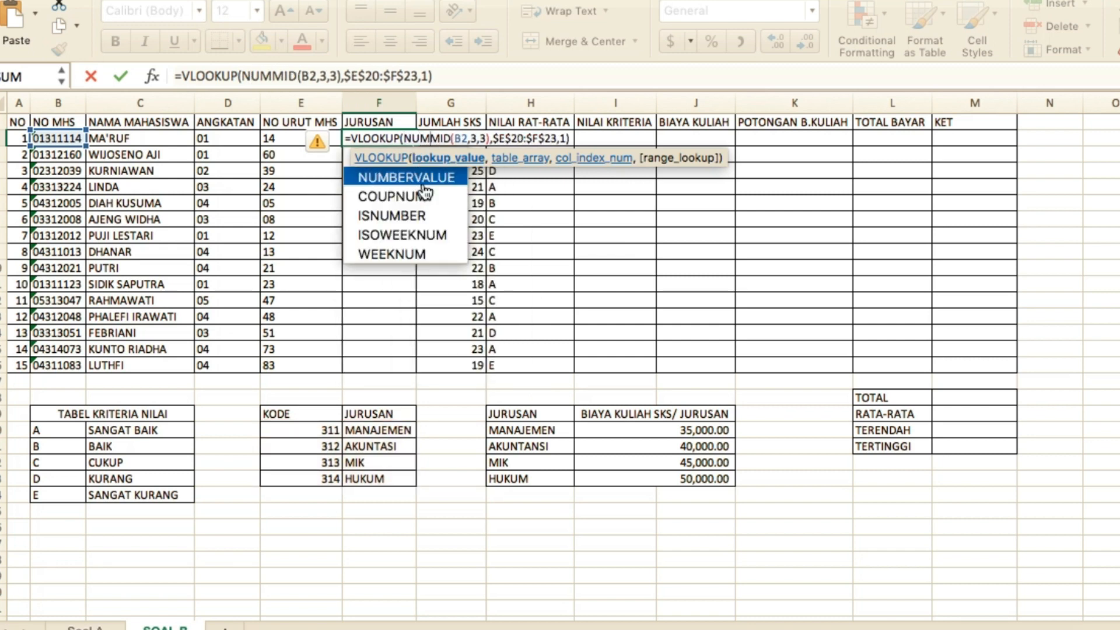
key(Tab)
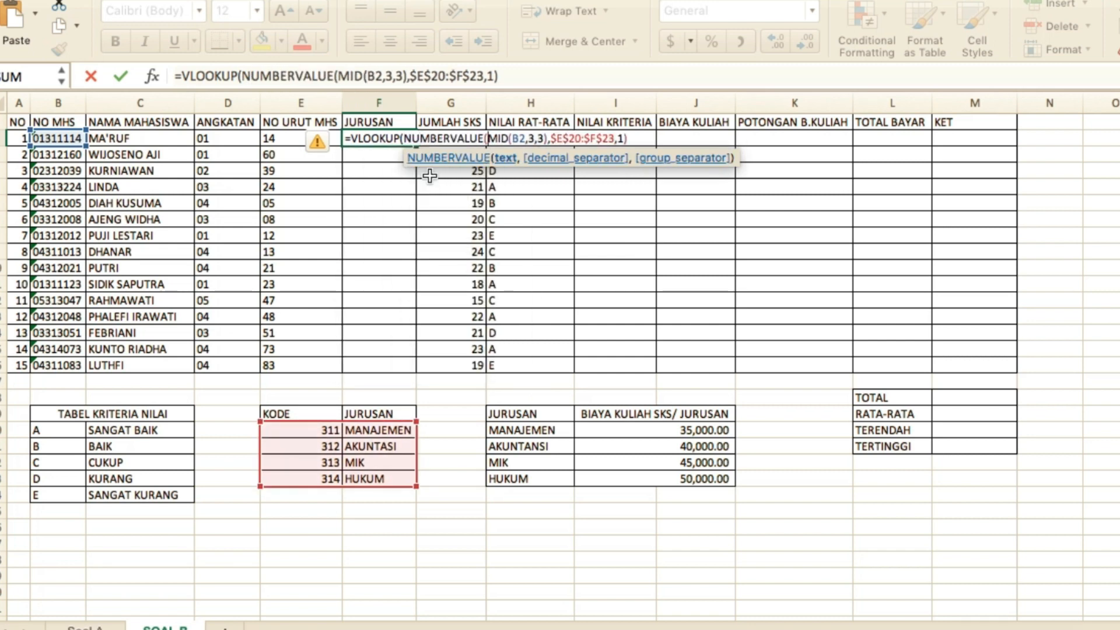
click(548, 138)
text())
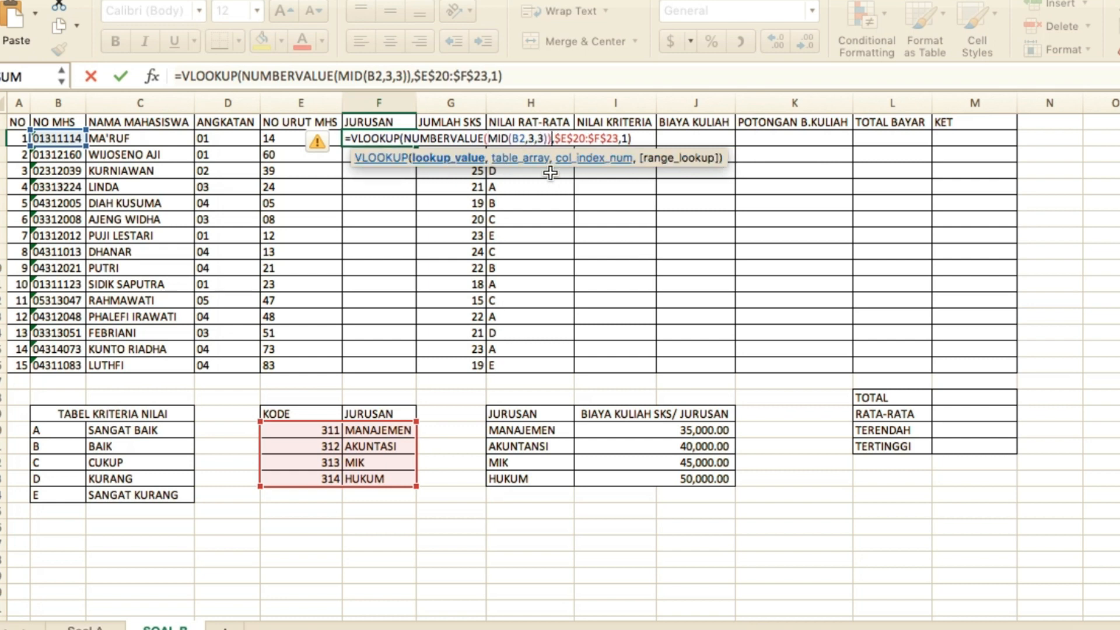
key(Return)
Set the column index of the VLOOKUP in F2 to 2 and fill the formula down the JURUSAN column for all students
double_click(411, 139)
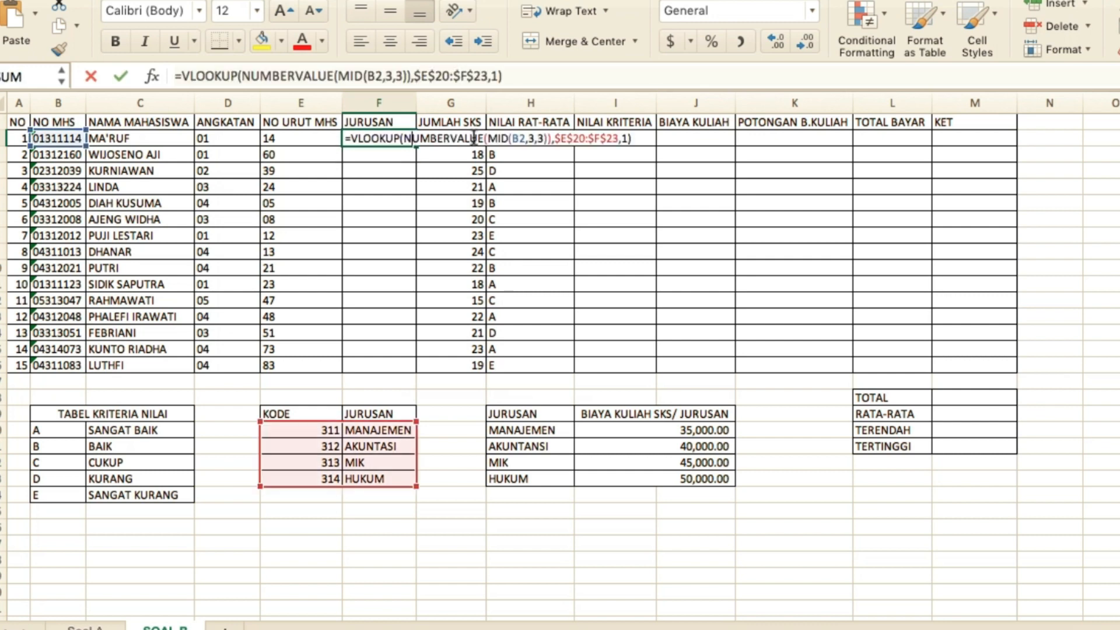
double_click(623, 138)
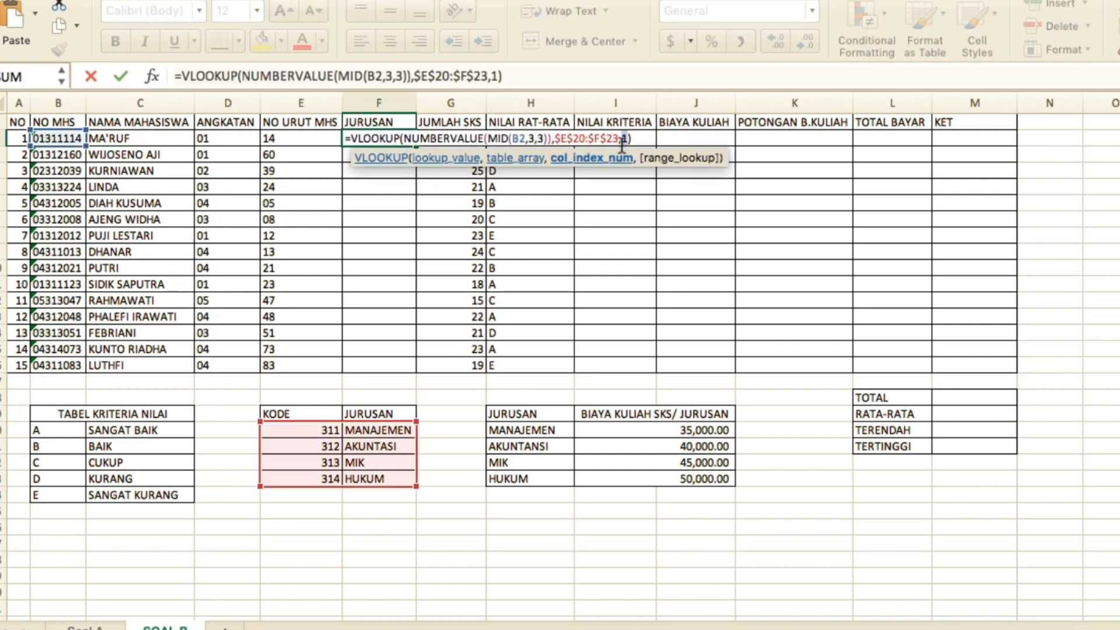
text(2)
key(Return)
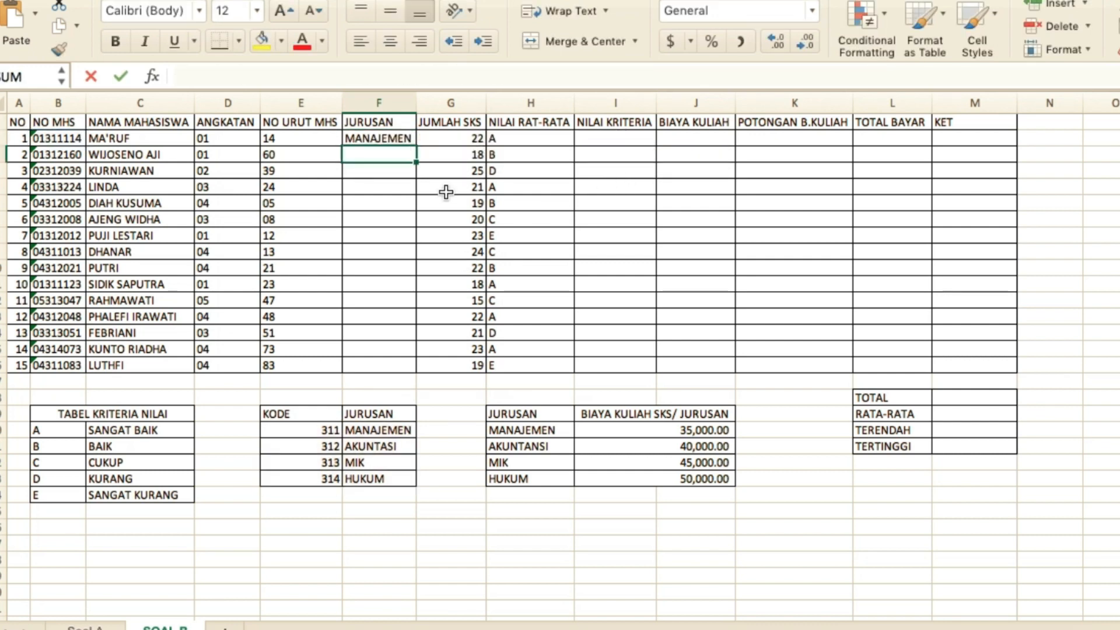
click(397, 144)
double_click(416, 146)
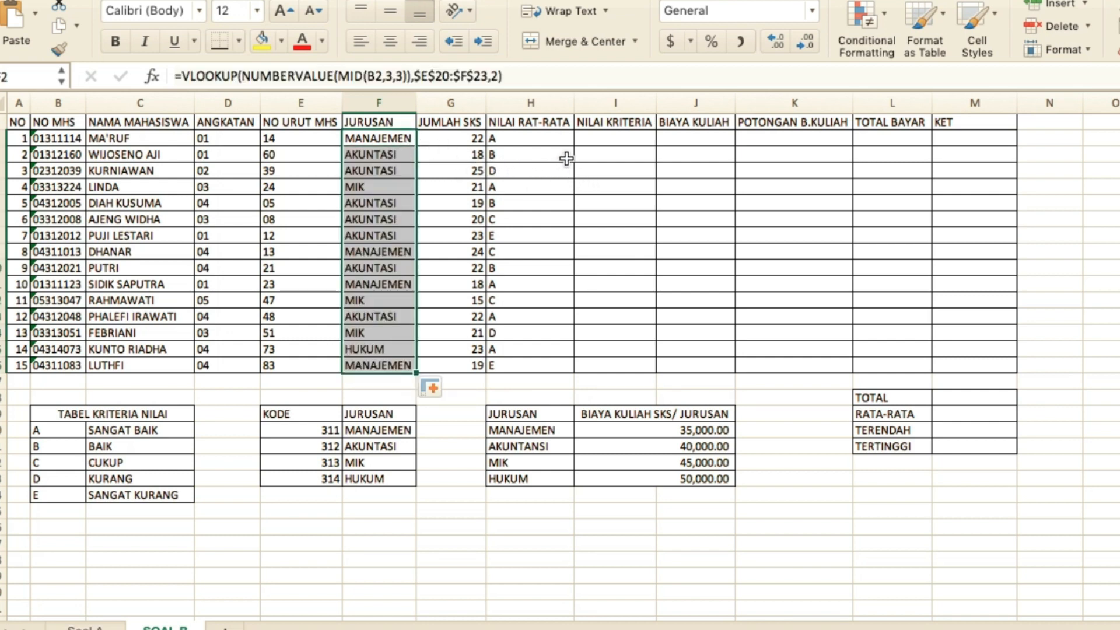
Start a formula in I2, the first student's NILAI KRITERIA cell
click(609, 138)
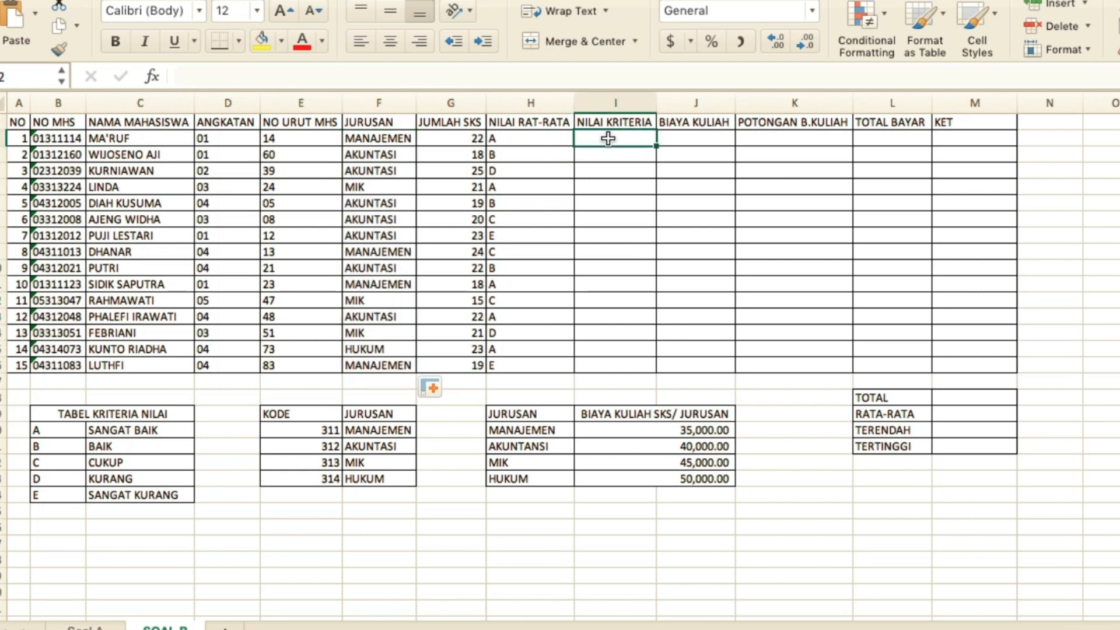
text(=)
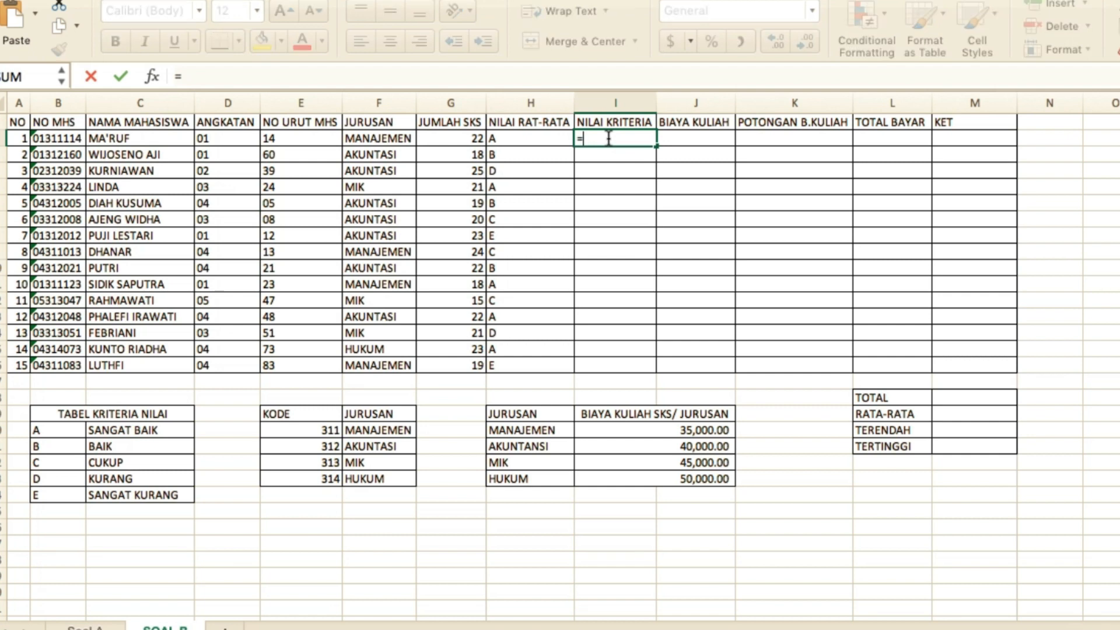
drag(59, 415, 175, 495)
key(BackSpace)
key(BackSpace)
key(BackSpace)
key(BackSpace)
key(BackSpace)
key(BackSpace)
key(BackSpace)
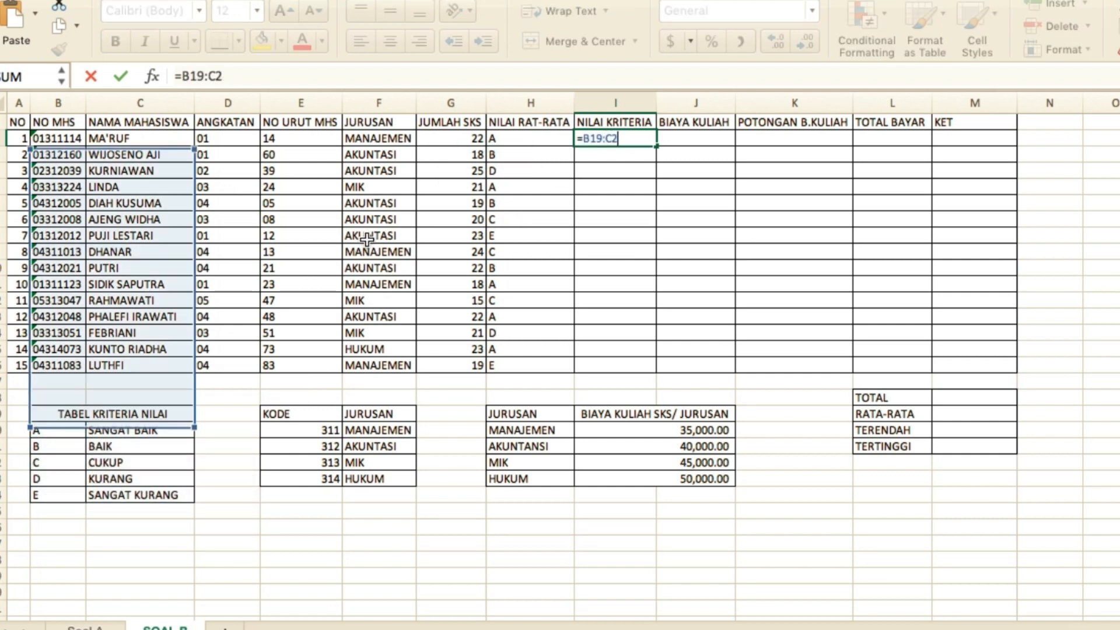
Build a VLOOKUP in I2 with H2 as the lookup value and the absolute criteria range $B$20:$C$24 as the table array
text(VLOO)
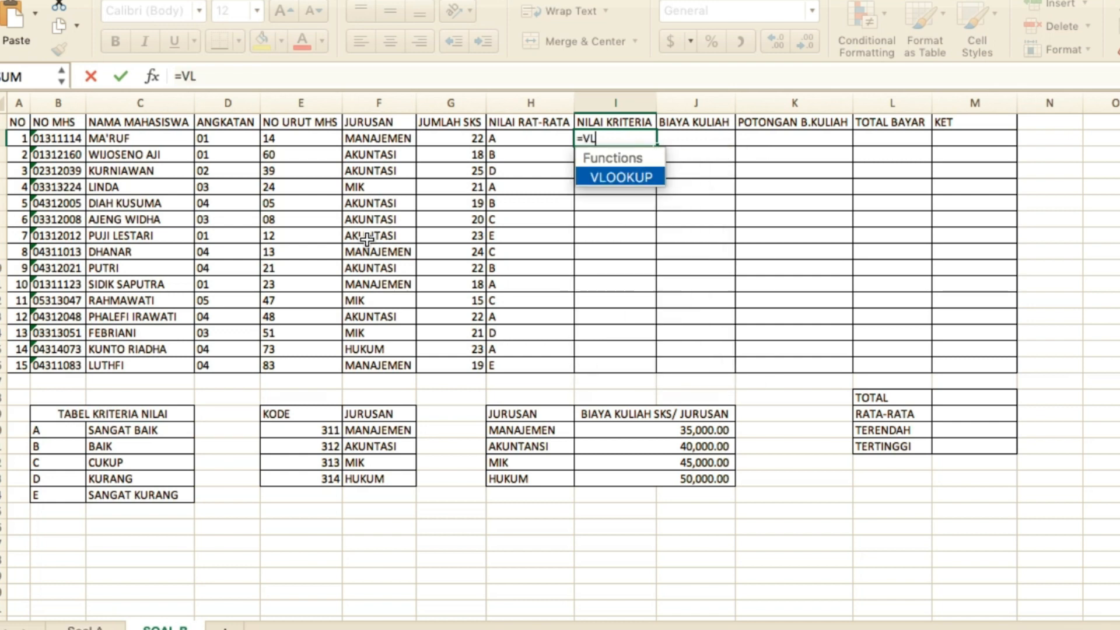
double_click(607, 177)
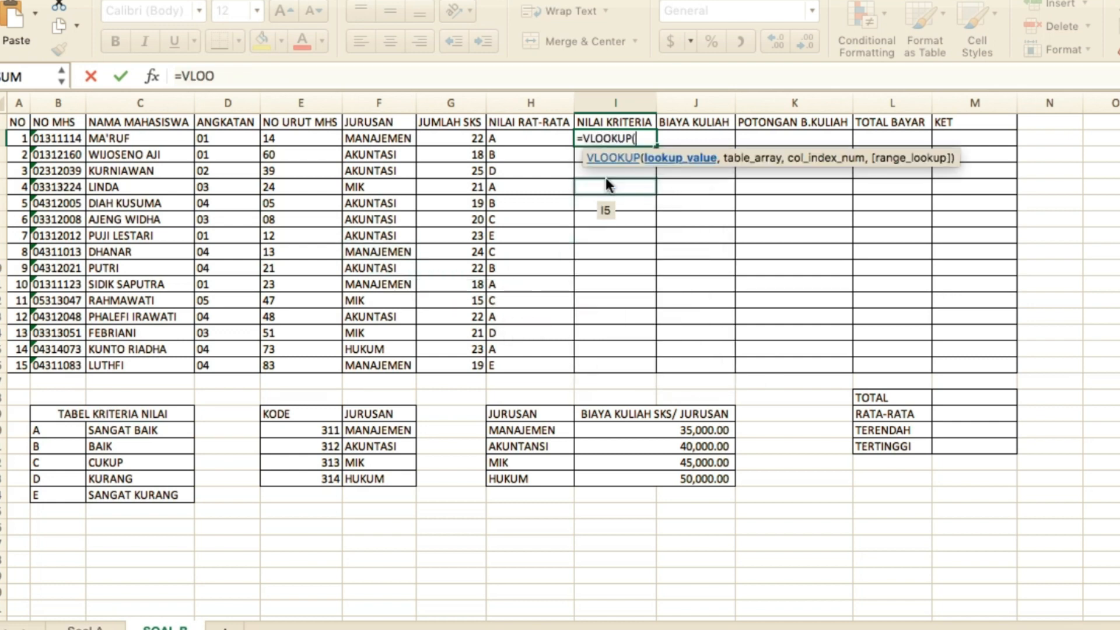
click(531, 140)
text(,)
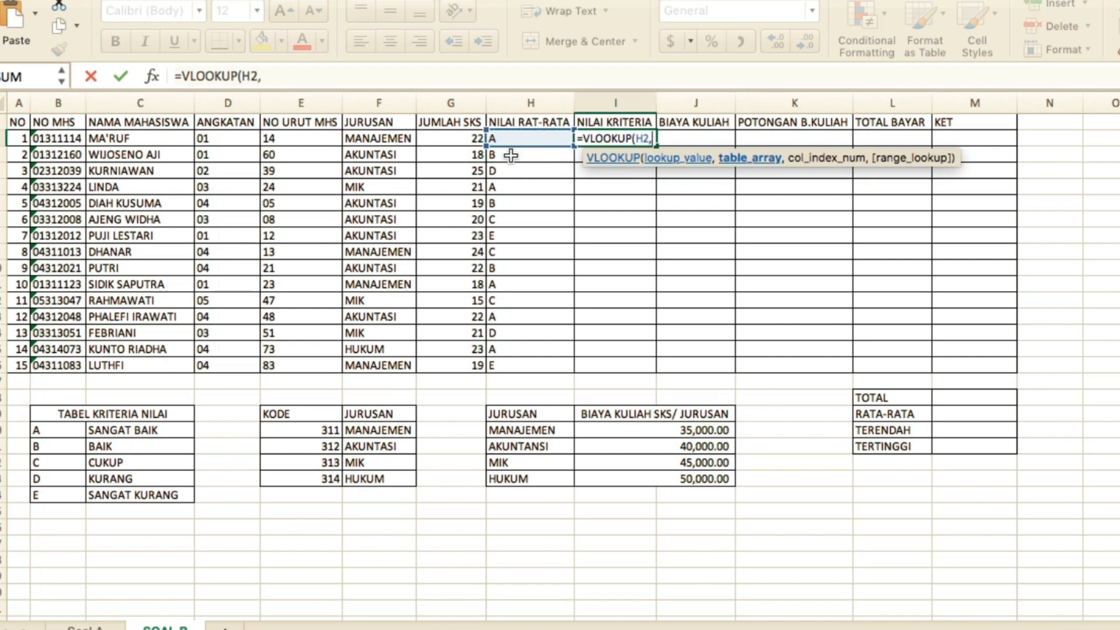
click(66, 434)
drag(65, 434, 181, 496)
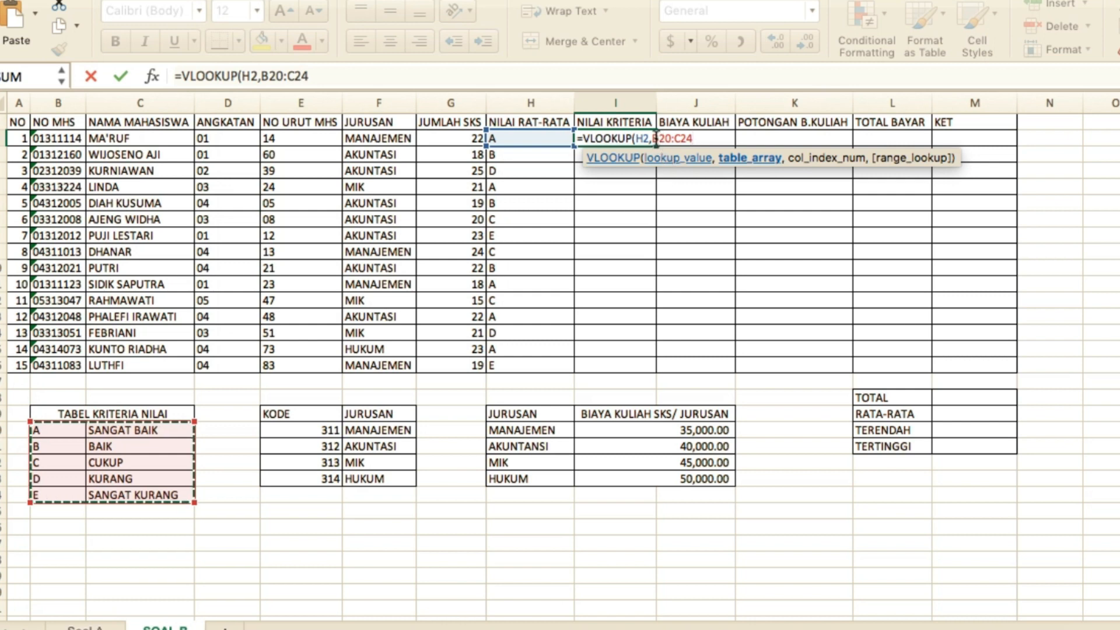
drag(654, 140, 660, 164)
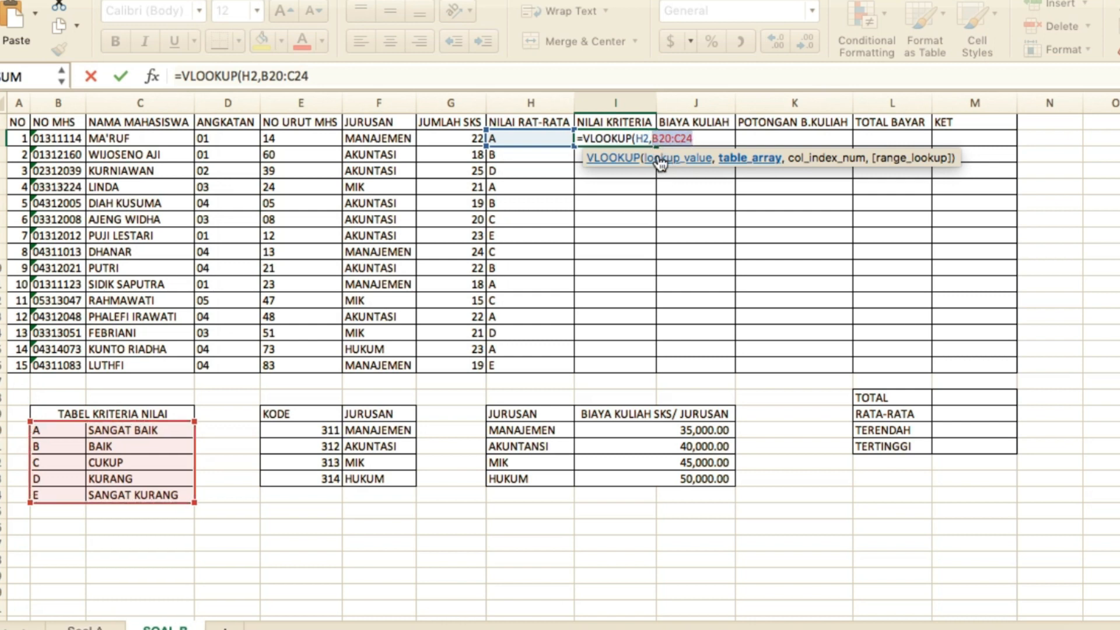
key(F4)
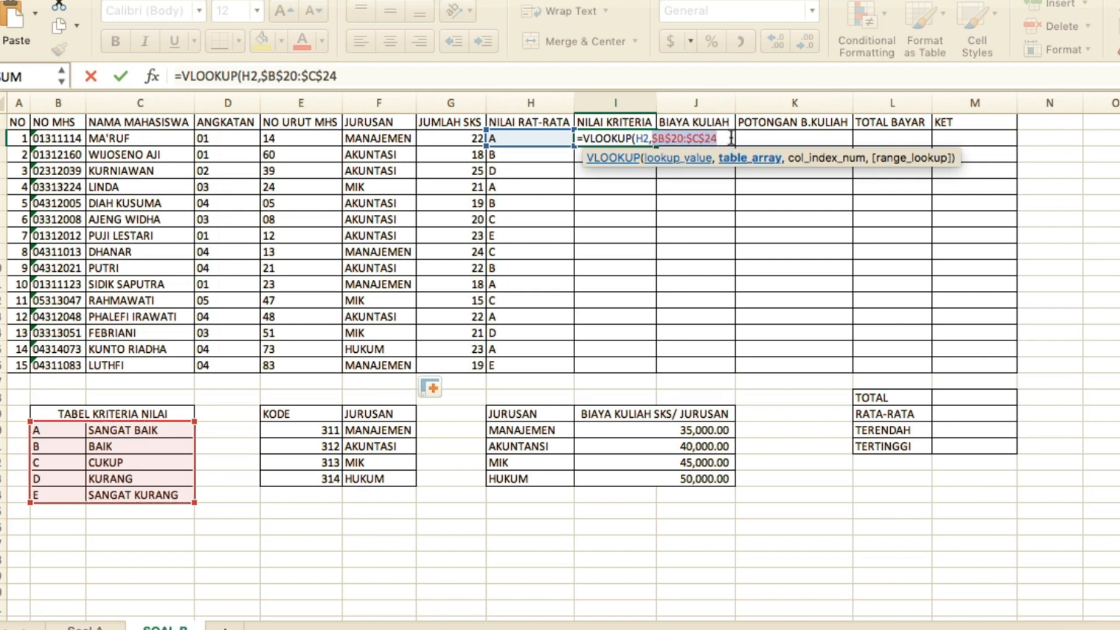
Complete the VLOOKUP in I2 with column index 2 and fill it down the NILAI KRITERIA column for all students
click(728, 138)
text(,)
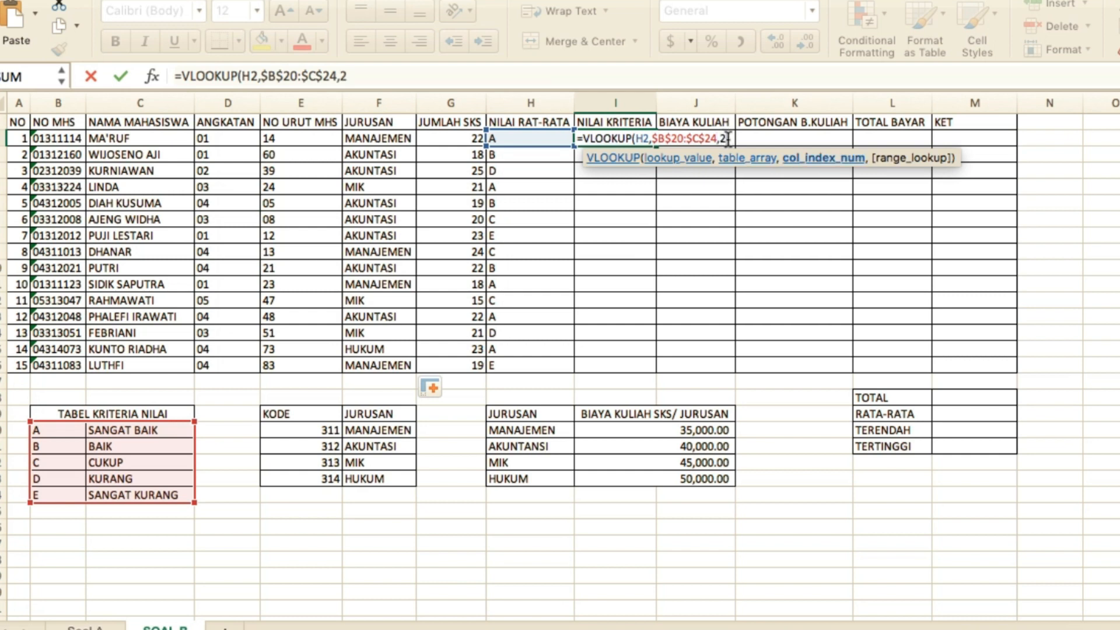
text(2)
key(Return)
click(619, 137)
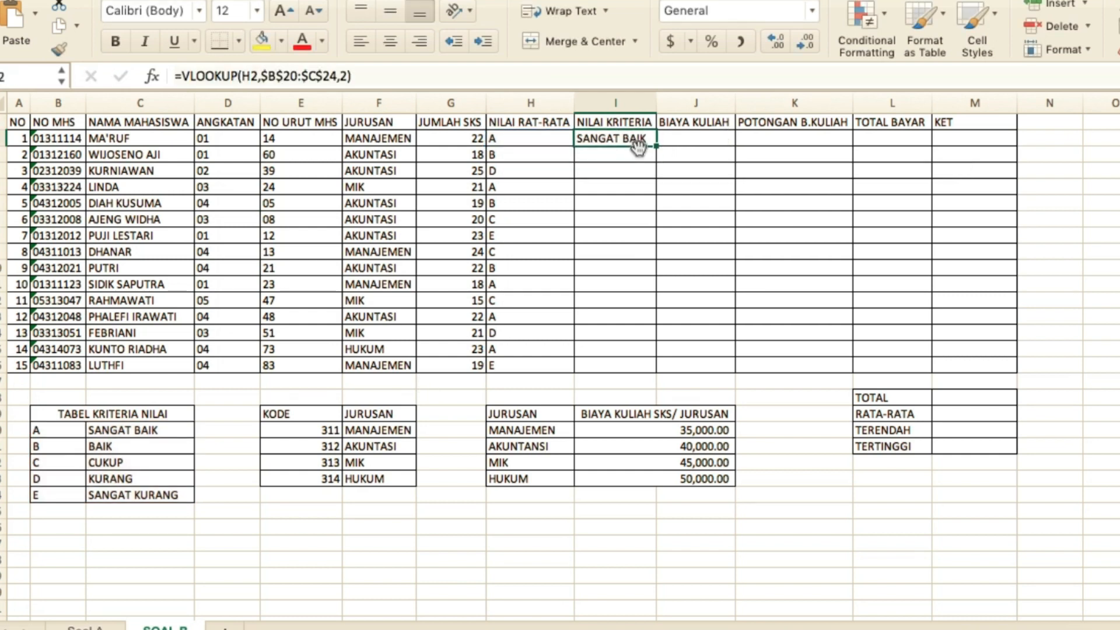
double_click(655, 150)
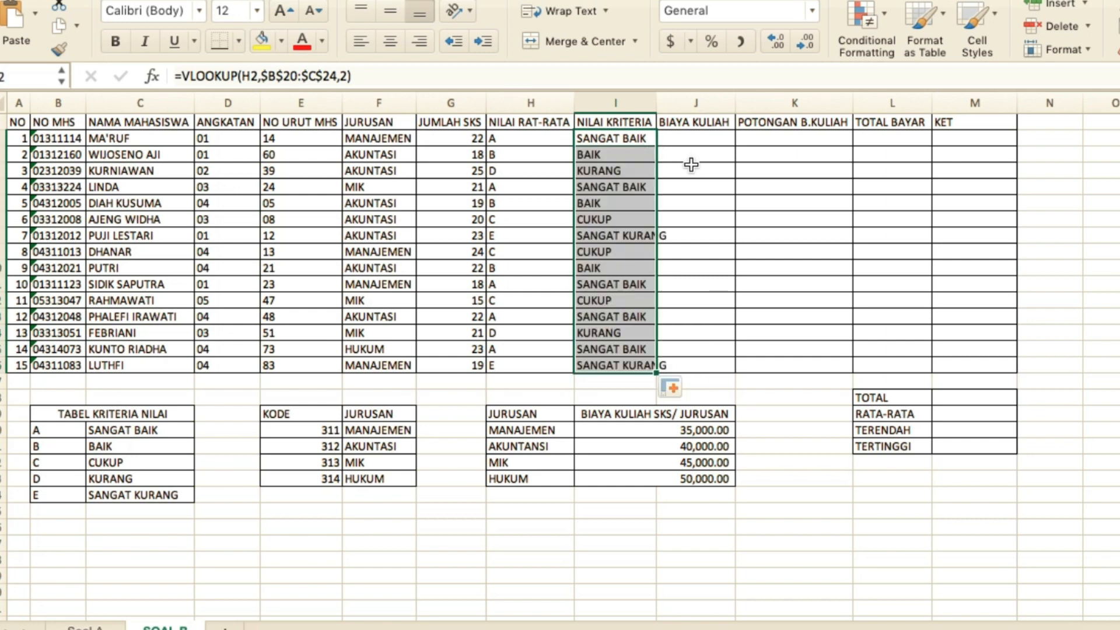
Check the tuition rule on the assignment sheet and start a VLOOKUP in J2 with F2 as the lookup value
click(689, 139)
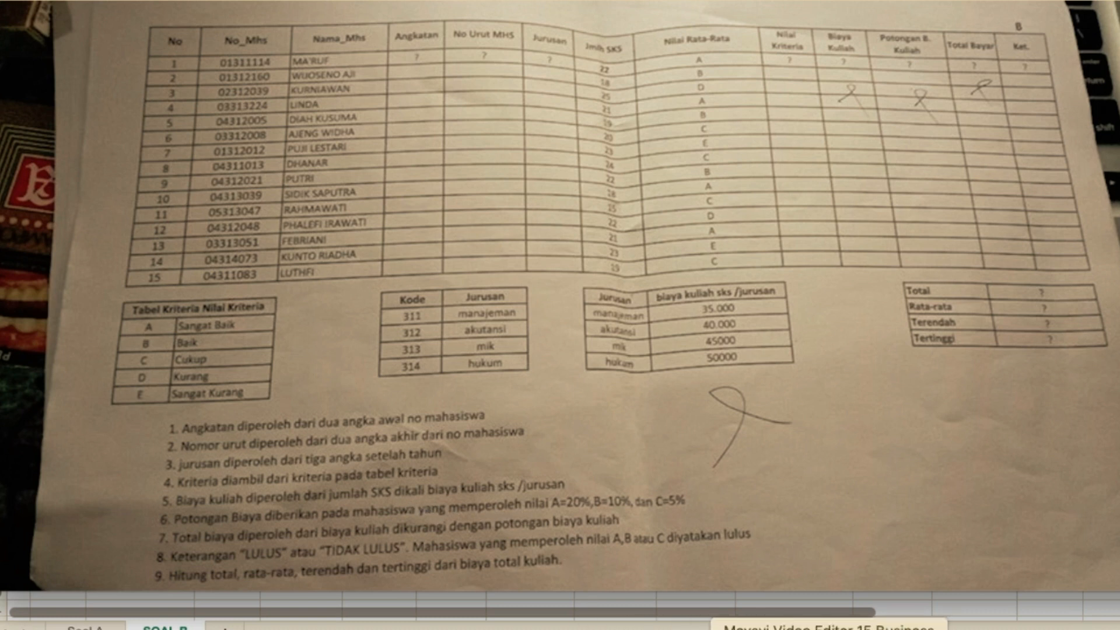
click(689, 629)
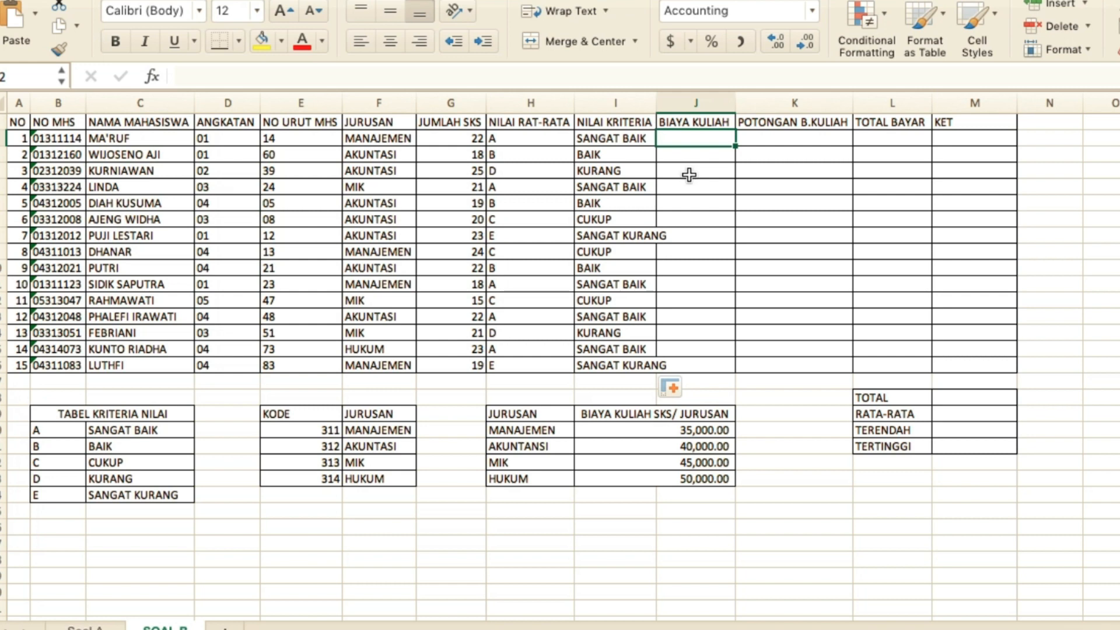
text(=)
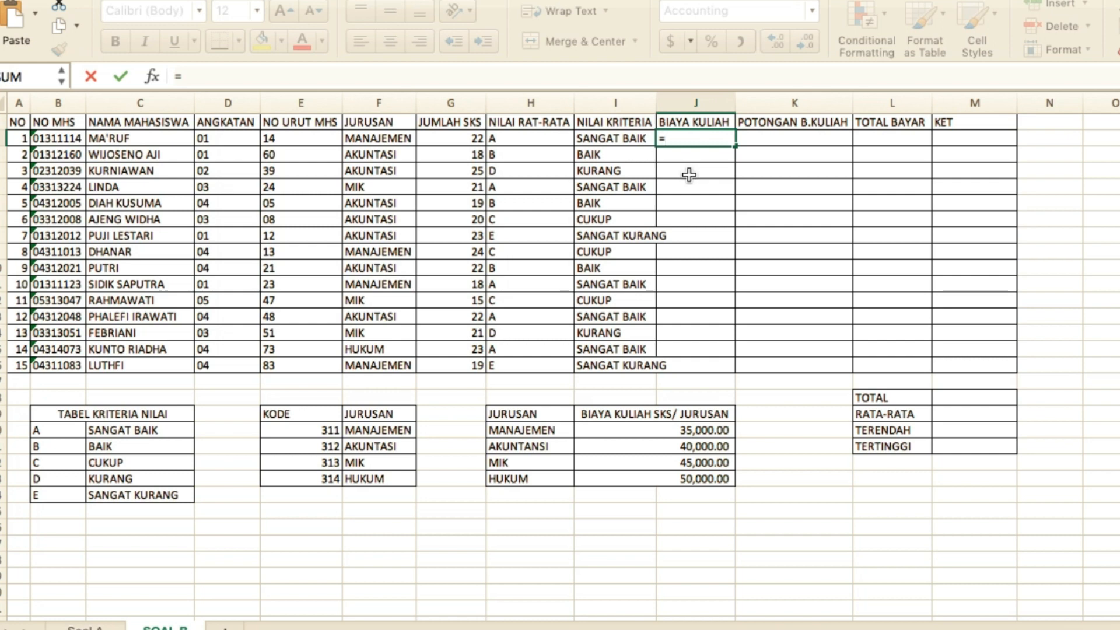
text(VLO)
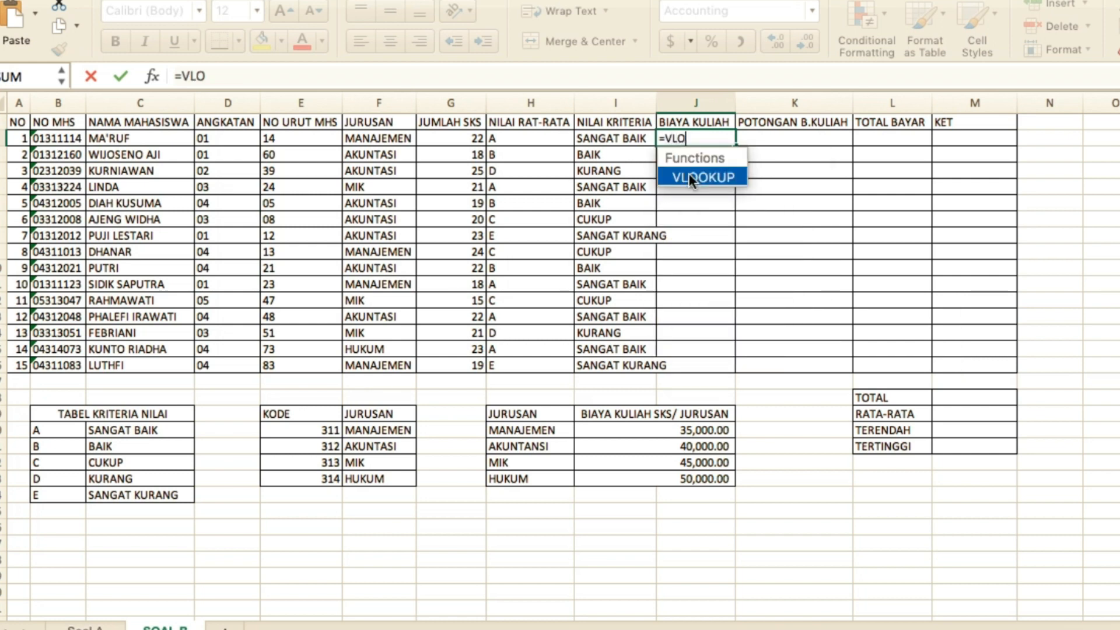
double_click(689, 176)
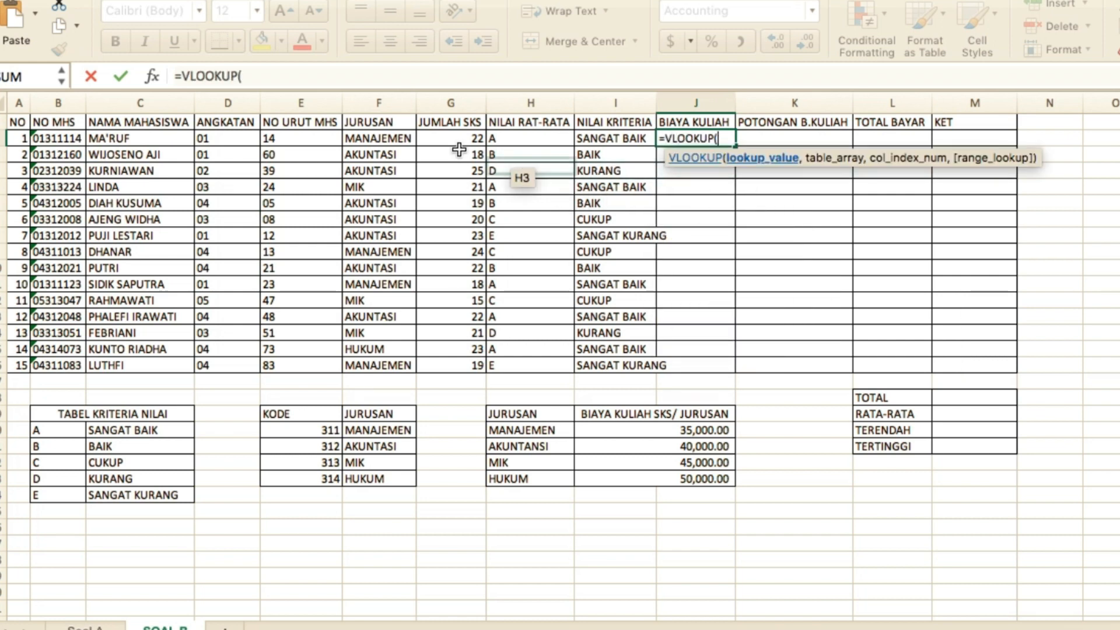
click(390, 138)
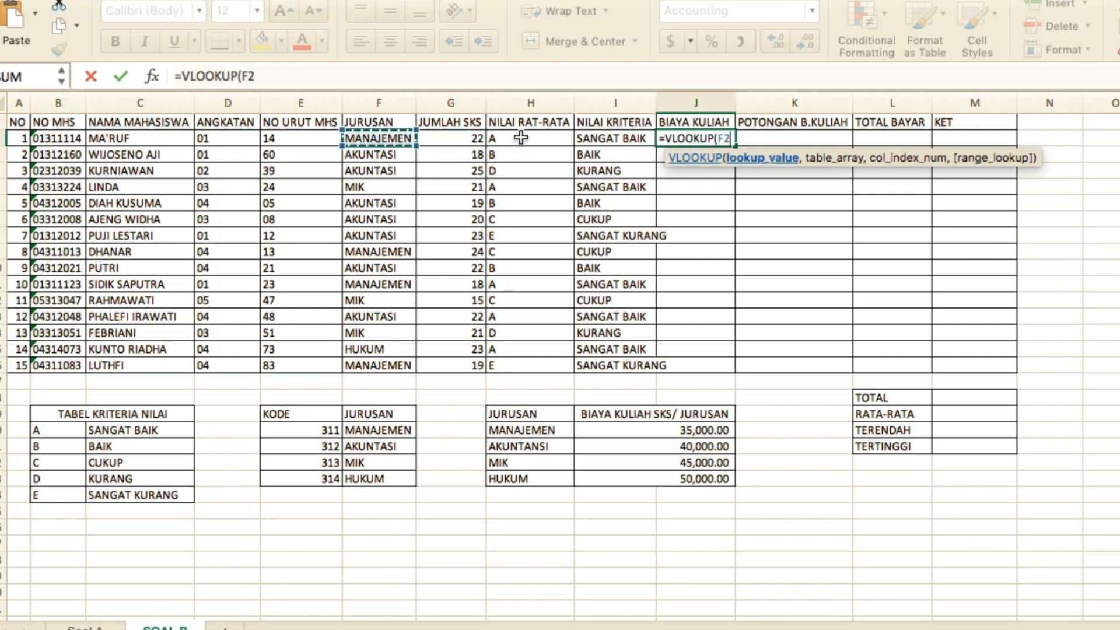
text(,)
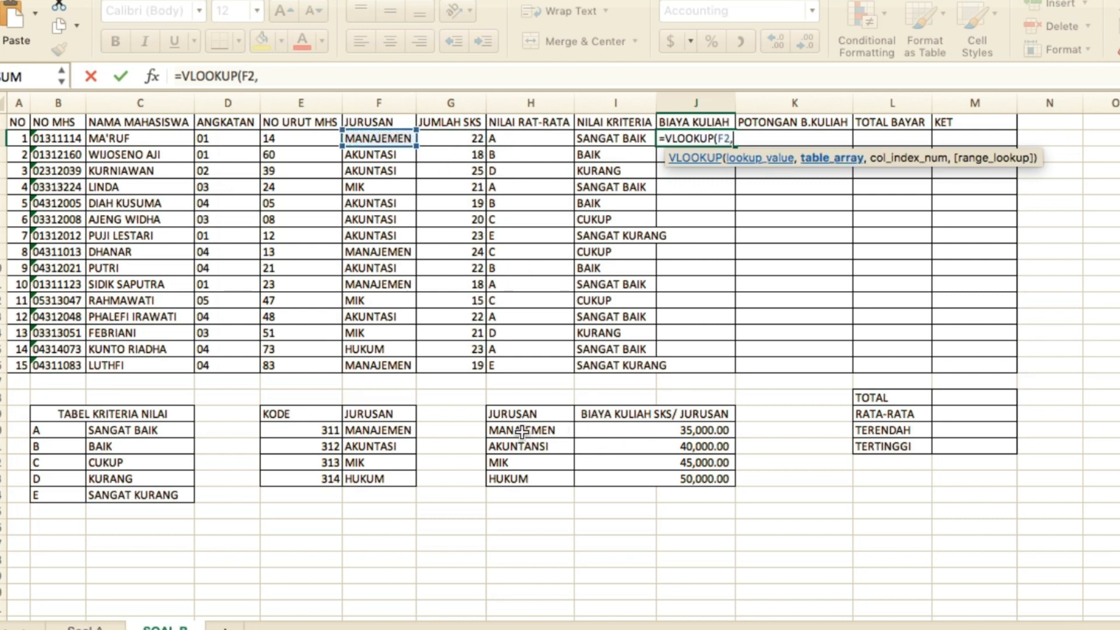
Set the table array of the VLOOKUP in J2 to the absolute per-major fee range $H$20:$J$23
drag(516, 430, 658, 481)
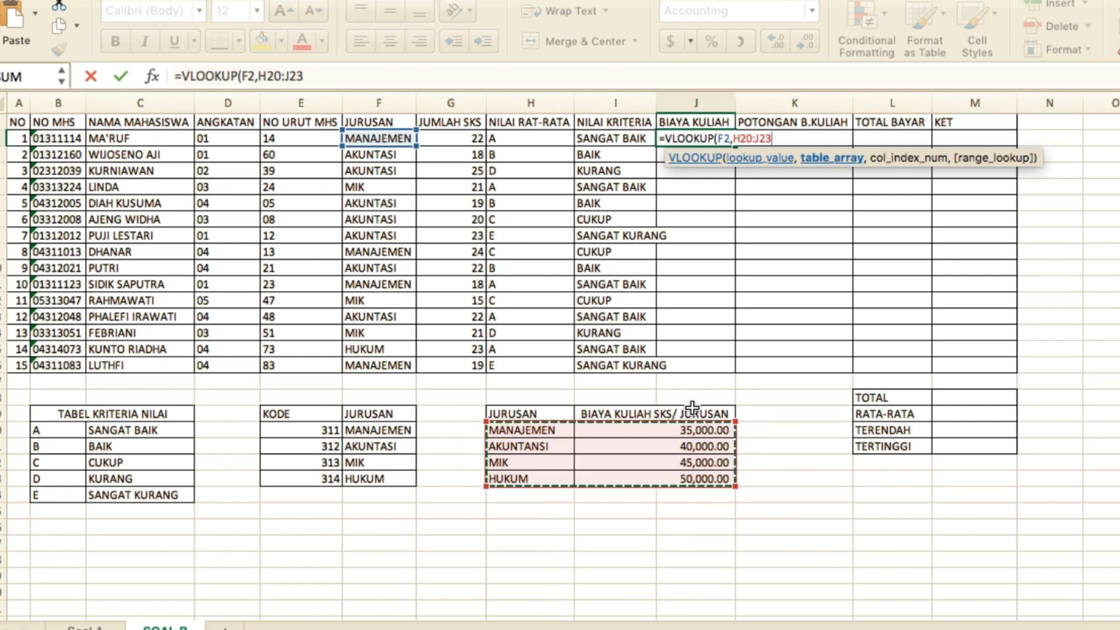
text(4)
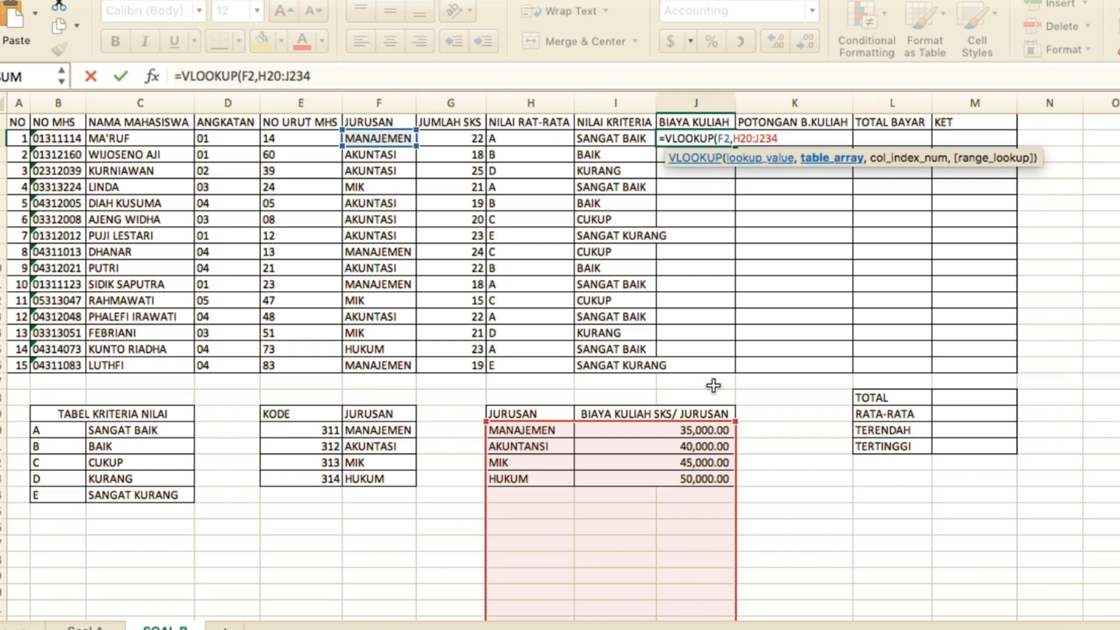
key(BackSpace)
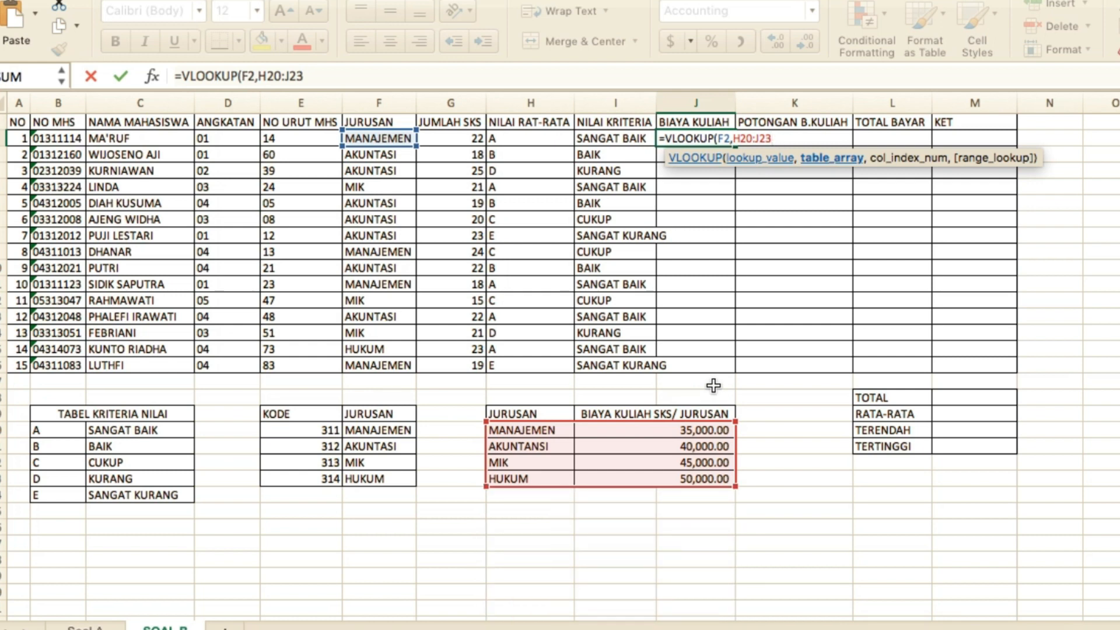
key(F4)
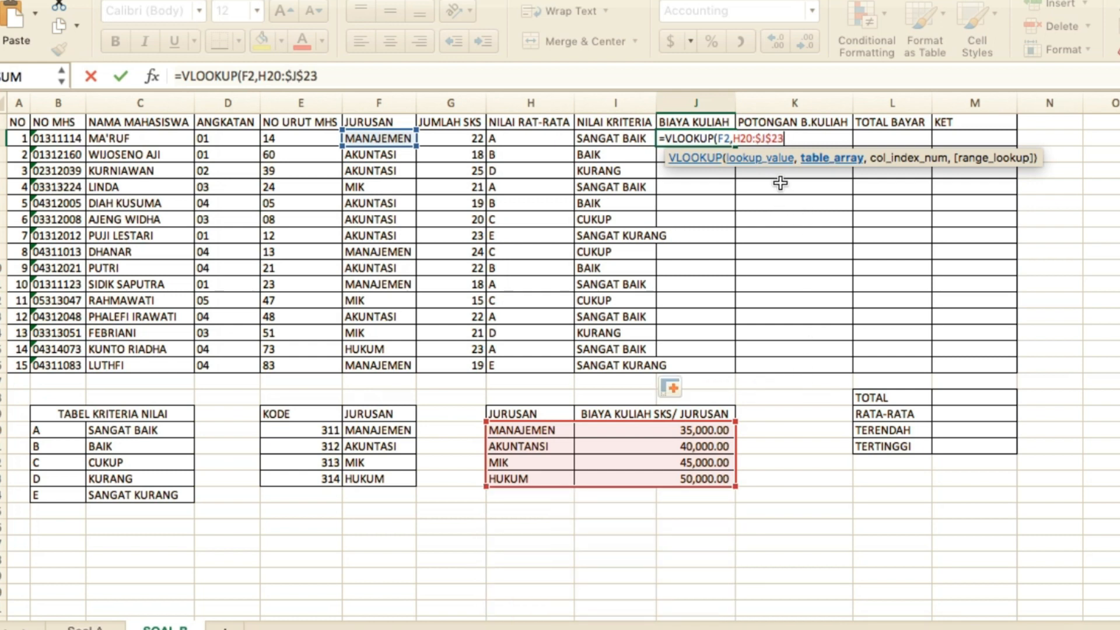
click(742, 142)
key(F4)
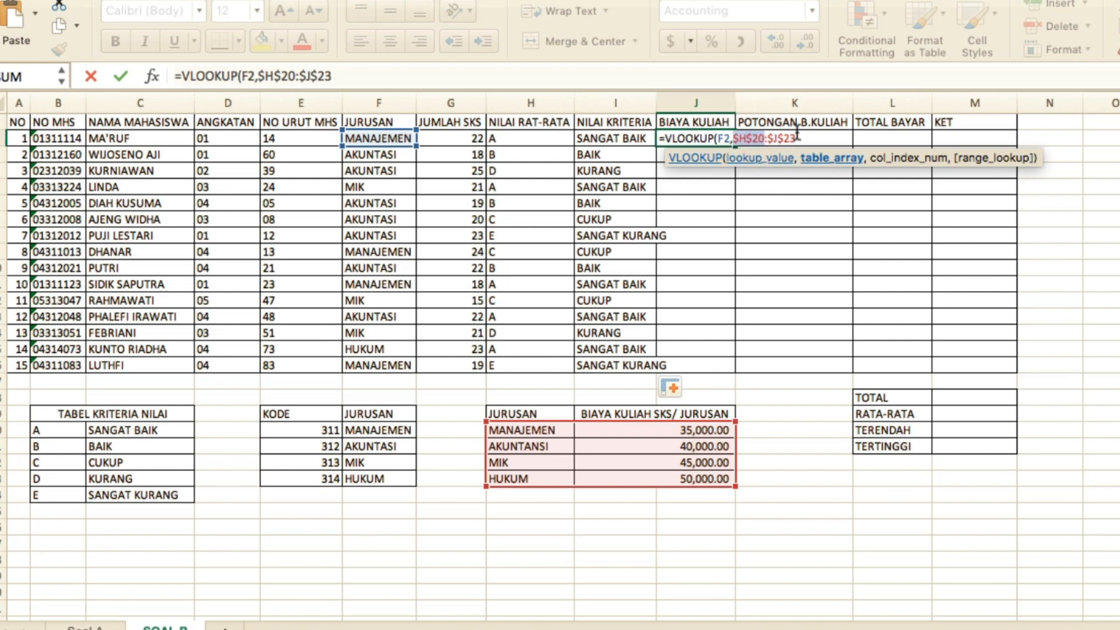
Finish the VLOOKUP in J2 with column index 2, multiply it by G2, and fill the formula down the BIAYA KULIAH column
click(799, 138)
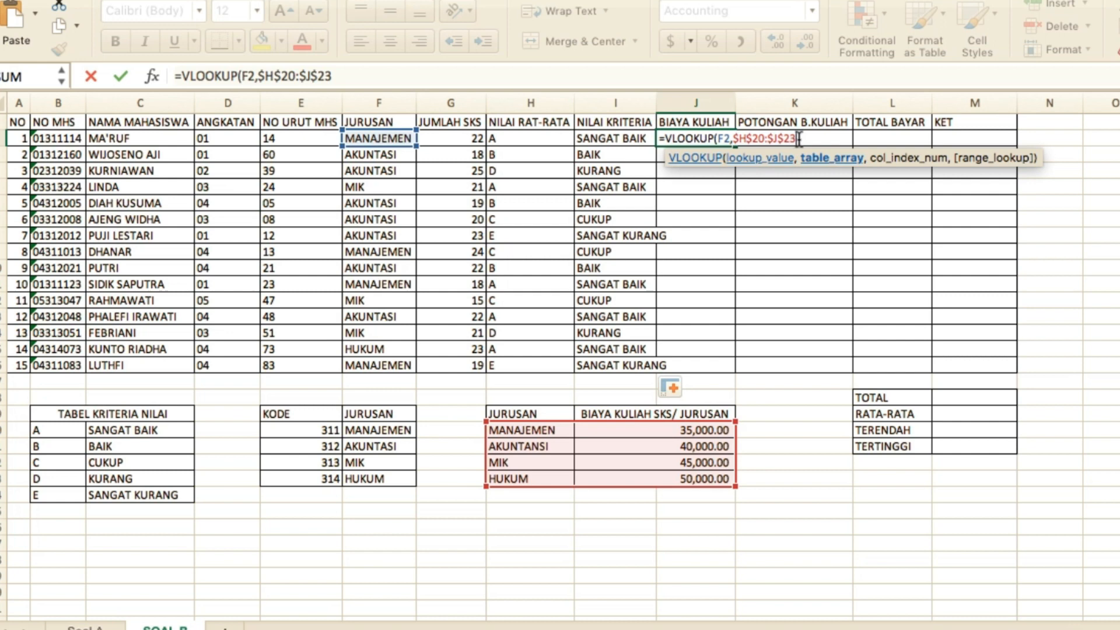
text(,)
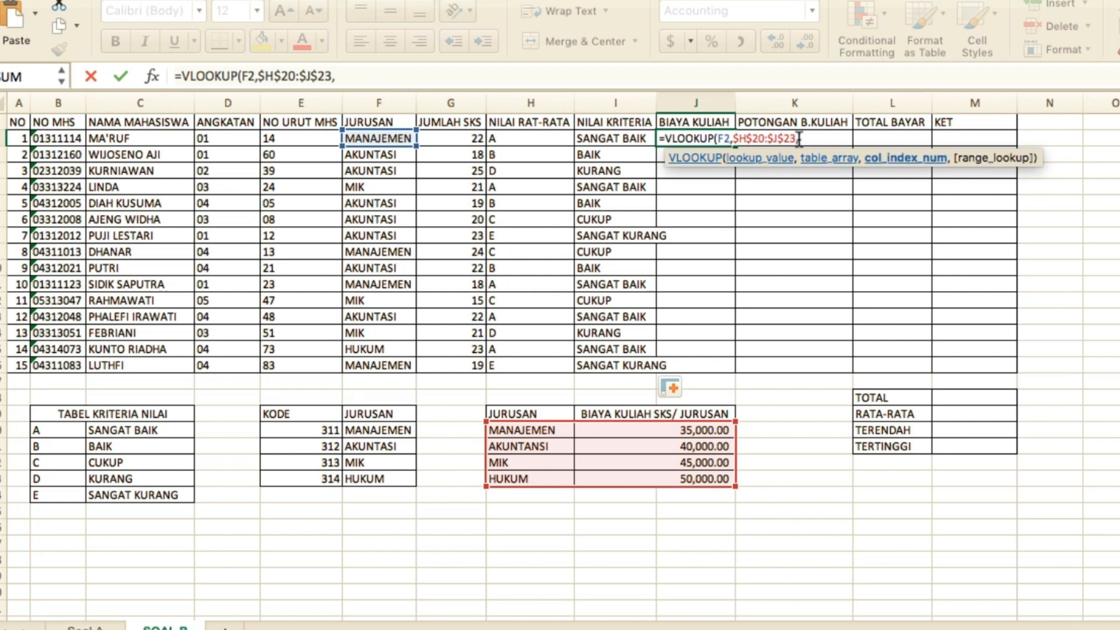
text(2))
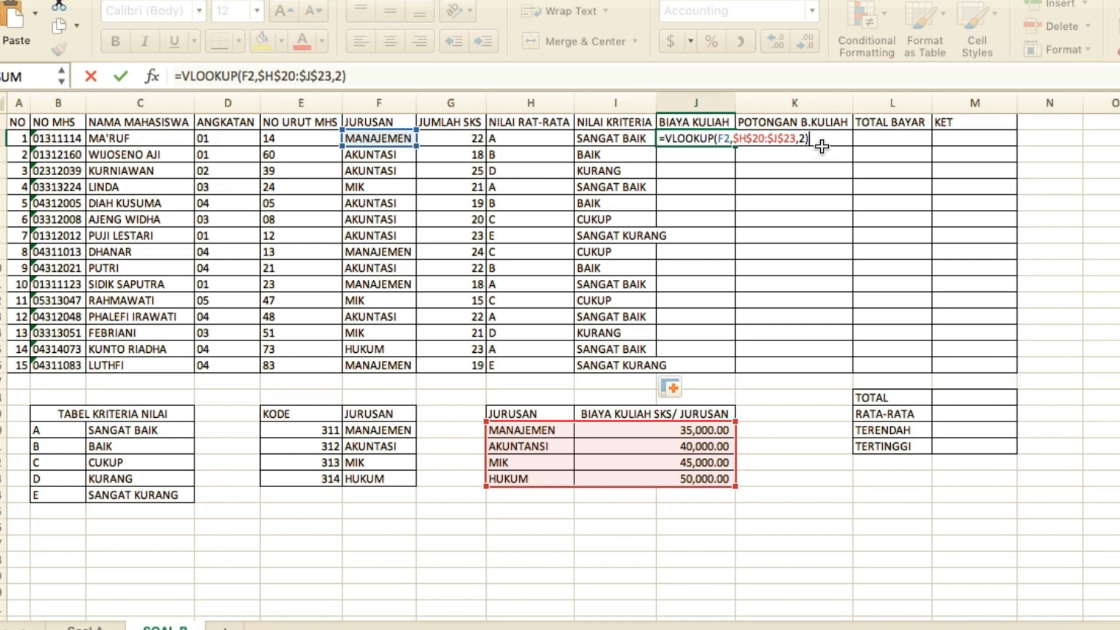
text(*)
click(464, 138)
key(Return)
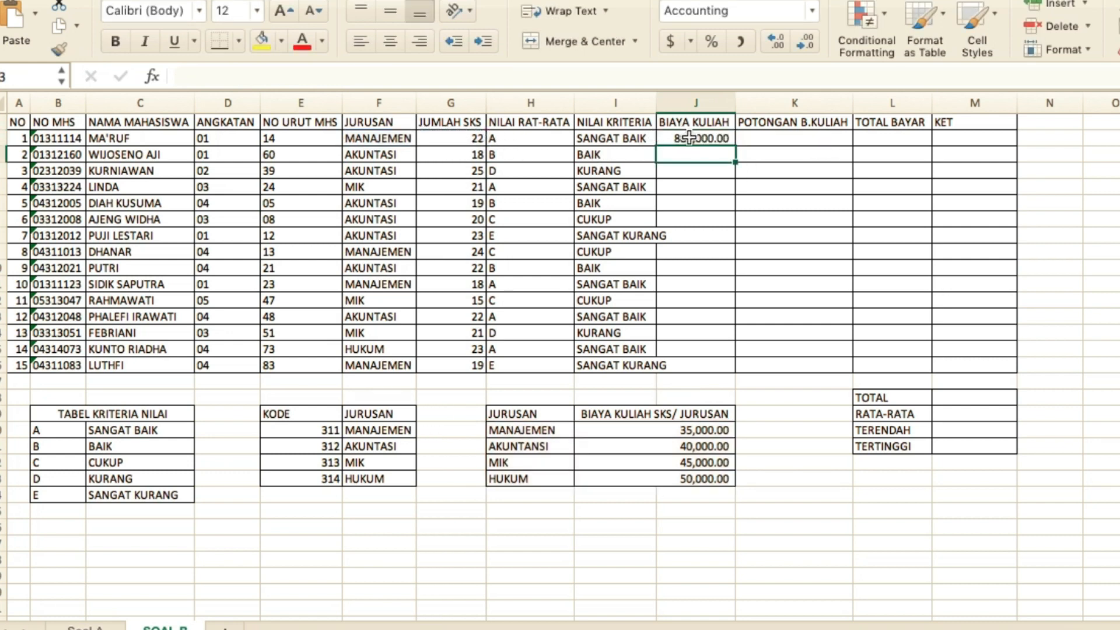
click(697, 141)
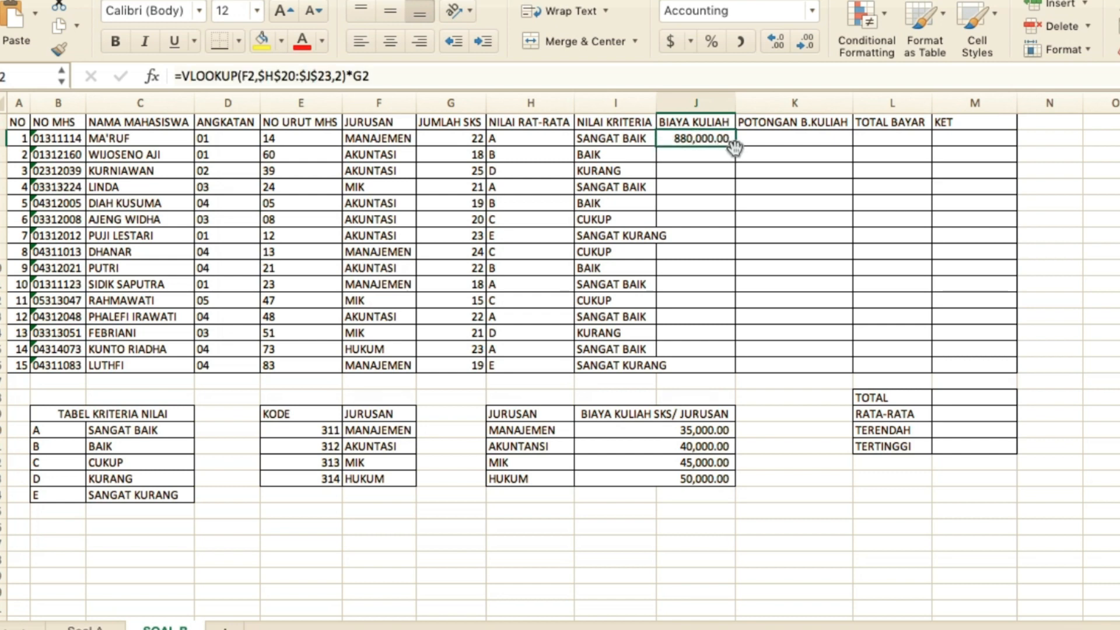
double_click(736, 147)
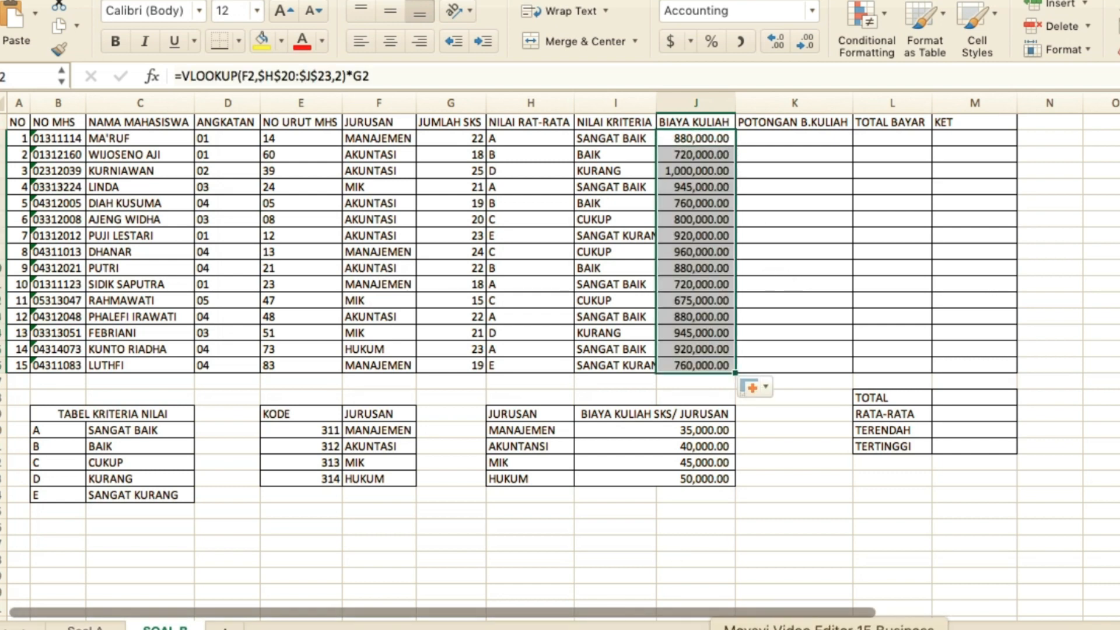
Check the discount rule on the assignment sheet and start an IF in K2 testing whether H2 equals "A"
click(882, 628)
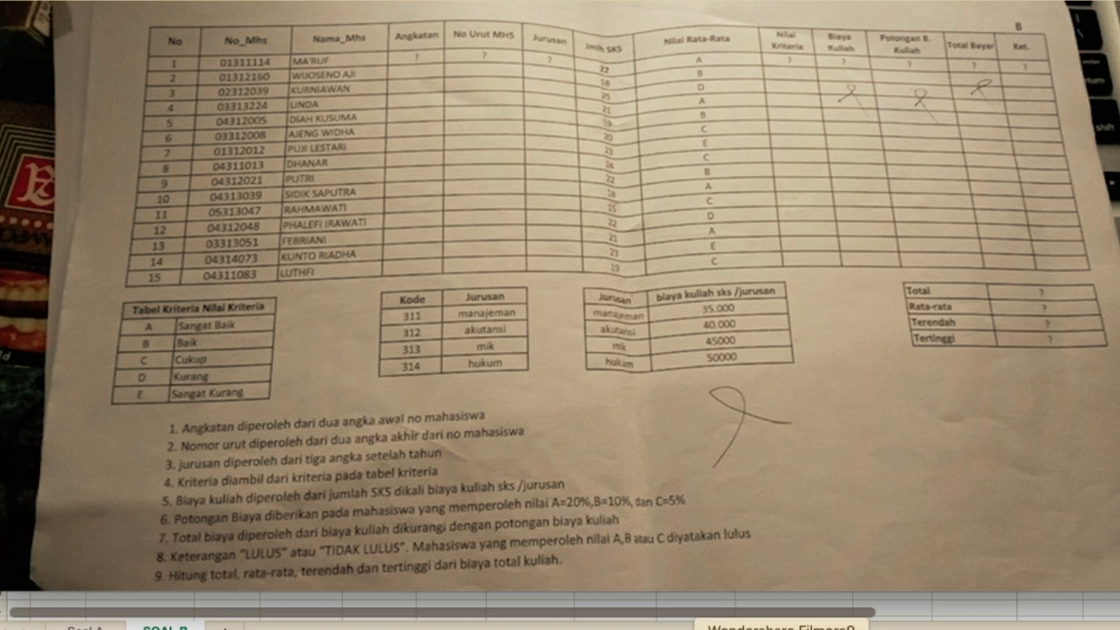
click(695, 629)
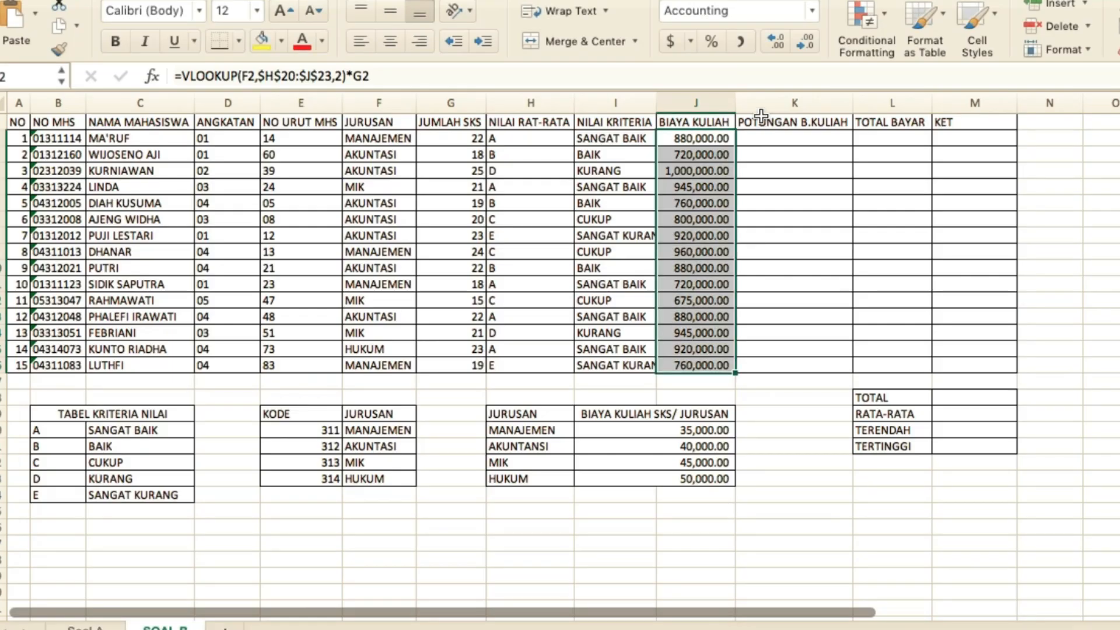
click(768, 143)
text(=)
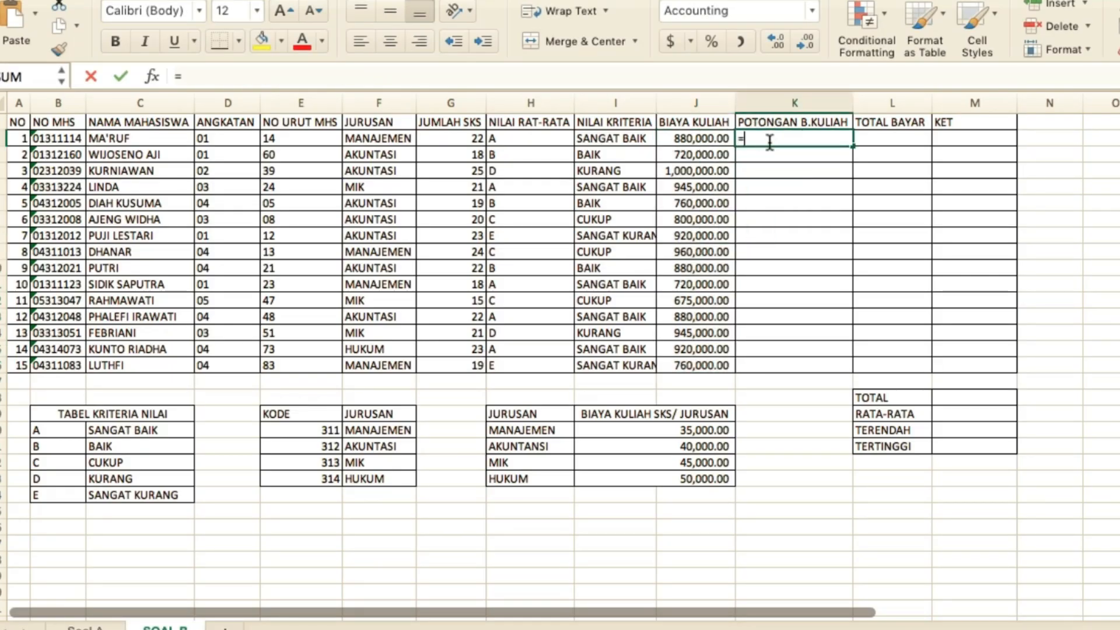
text(IF)
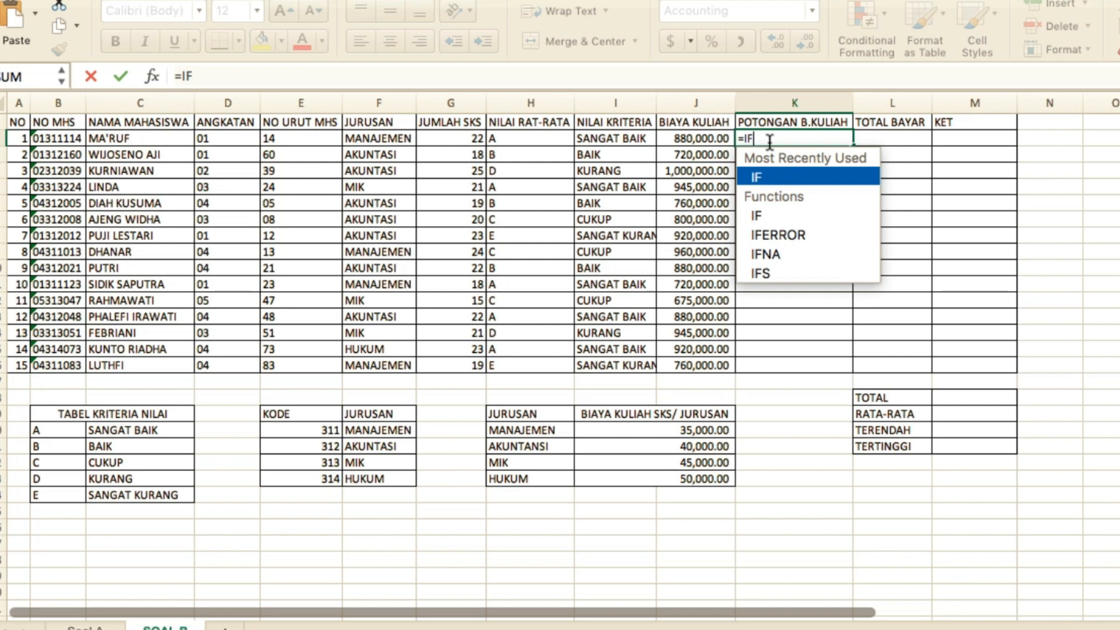
text(()
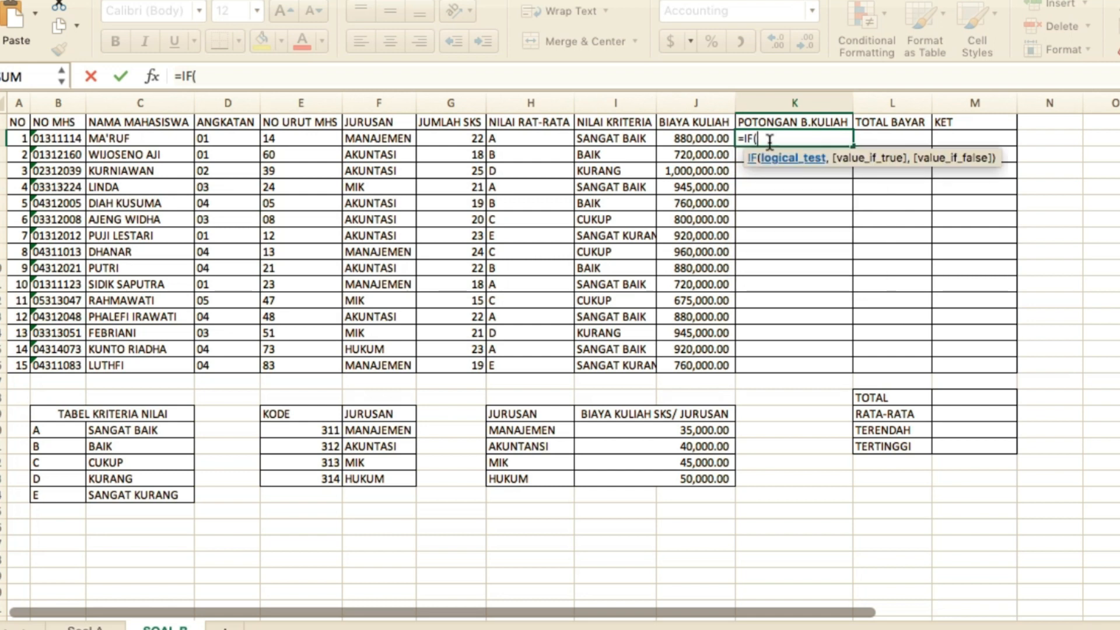
click(506, 144)
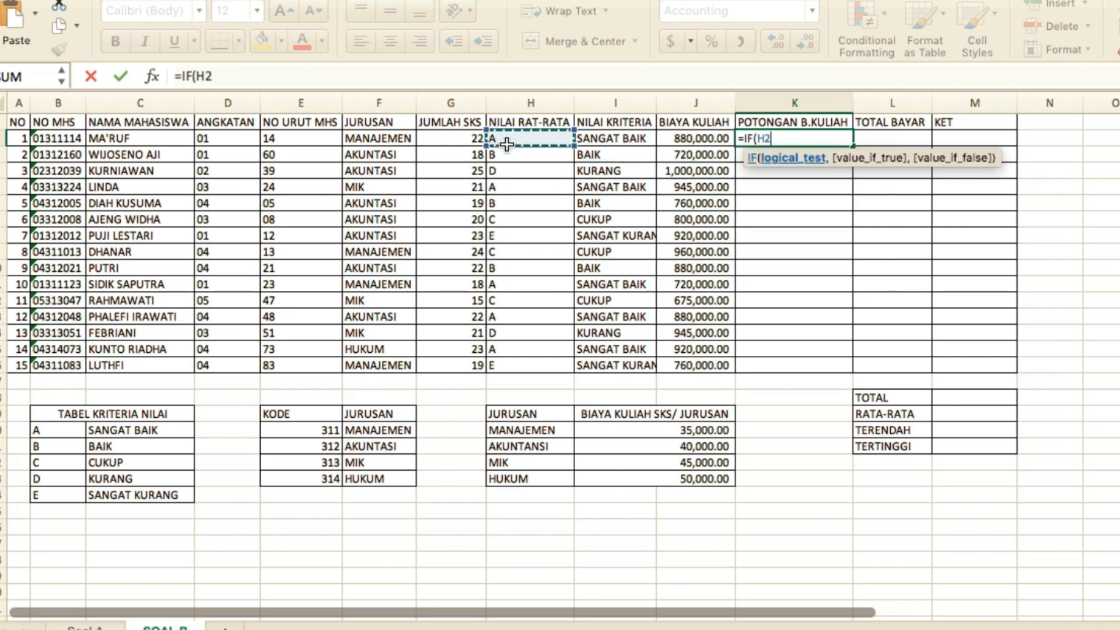
text(="A)
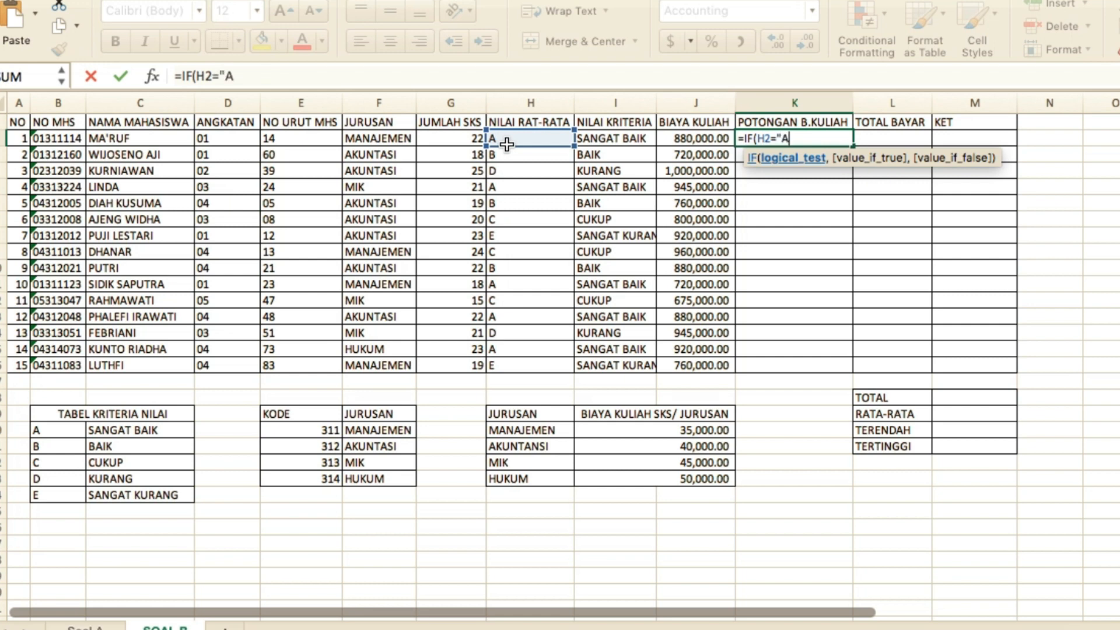
text(",)
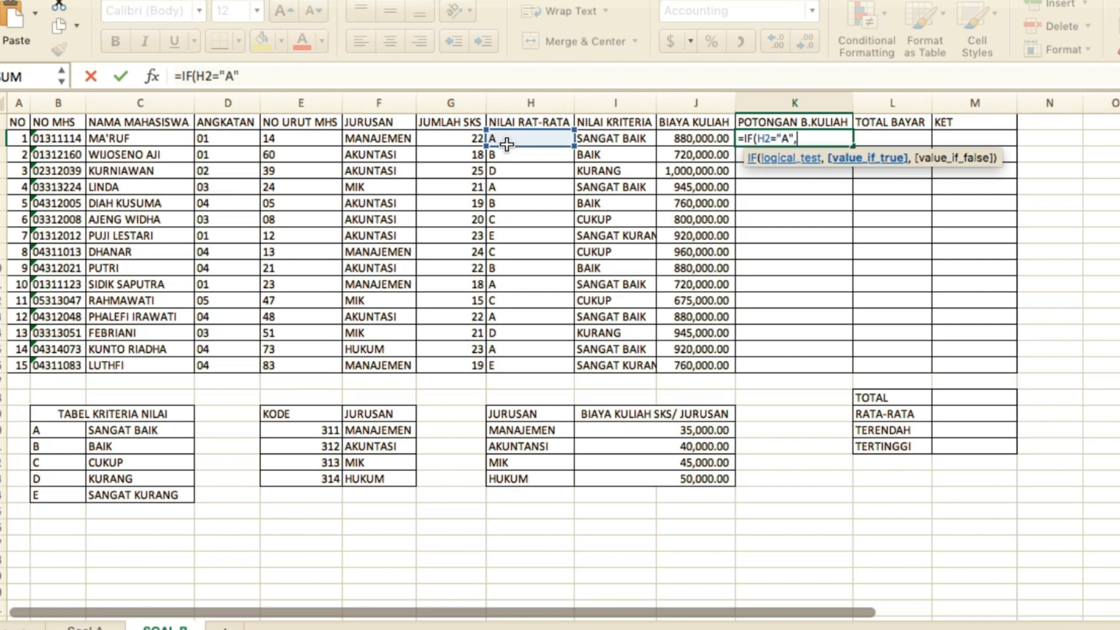
Set the value if true of the IF in K2 to J2*10%
click(713, 139)
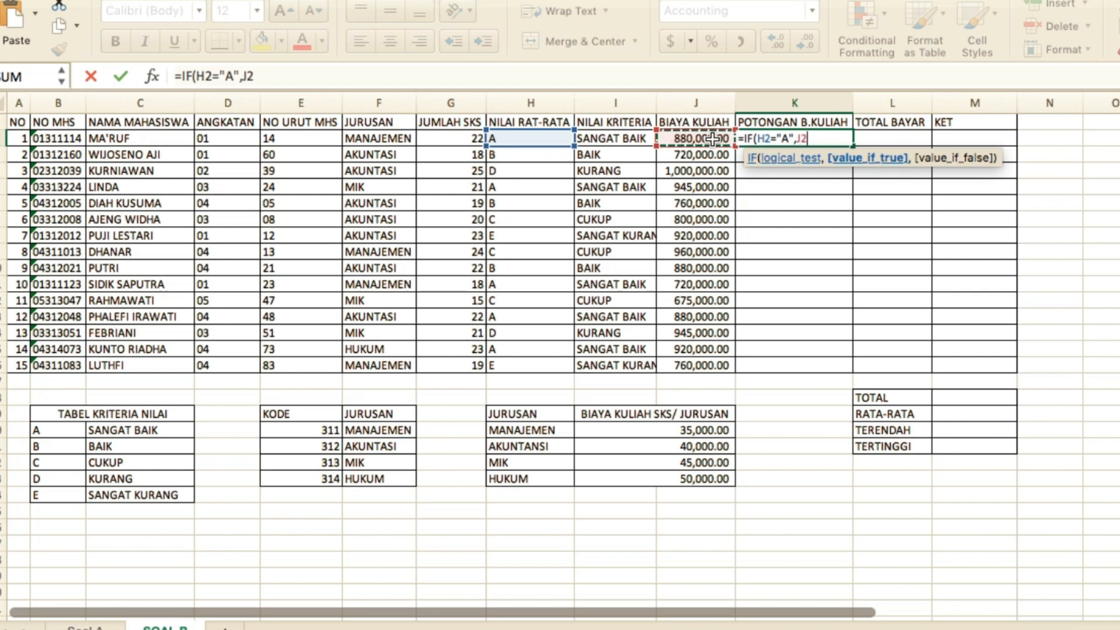
text(*)
text(0)
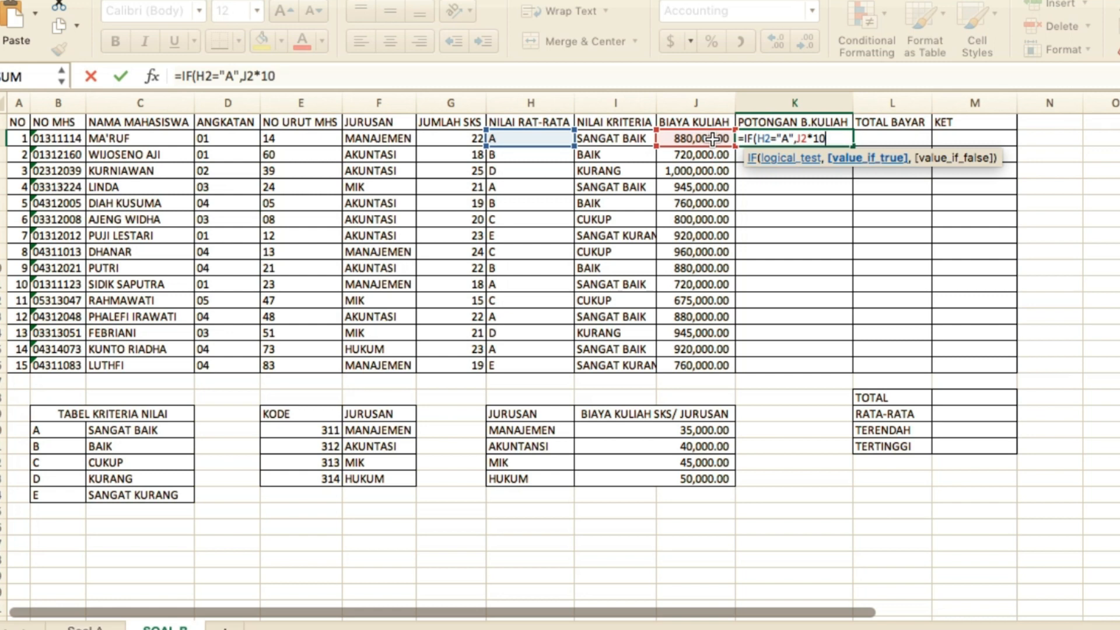
text(%,)
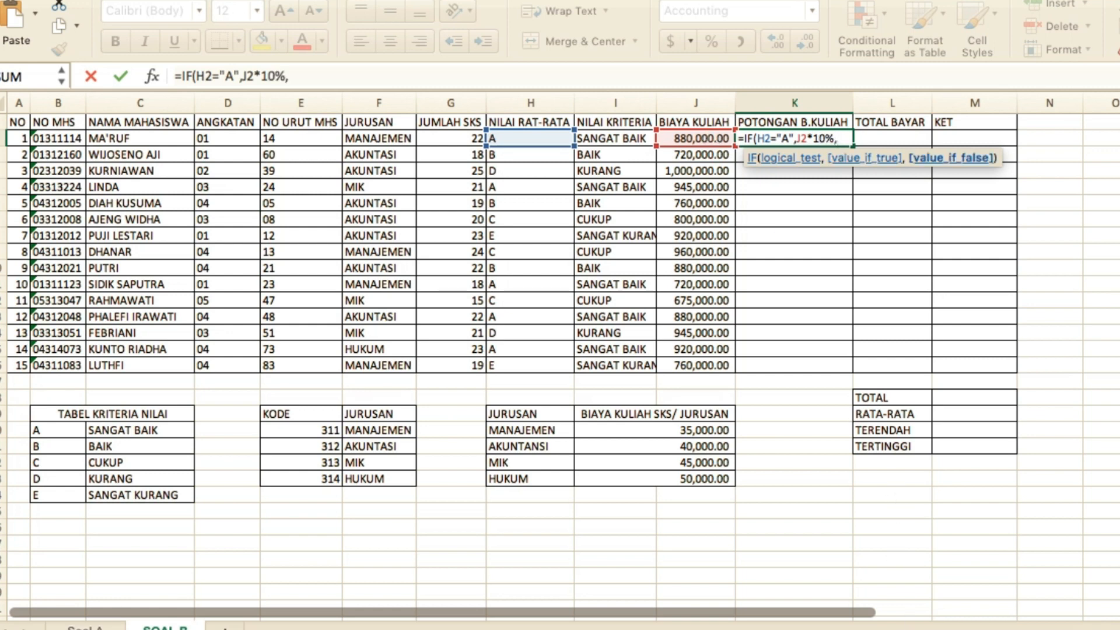
Recheck the discount rates on the assignment sheet and correct the grade A discount in K2 to J2*20%
click(878, 629)
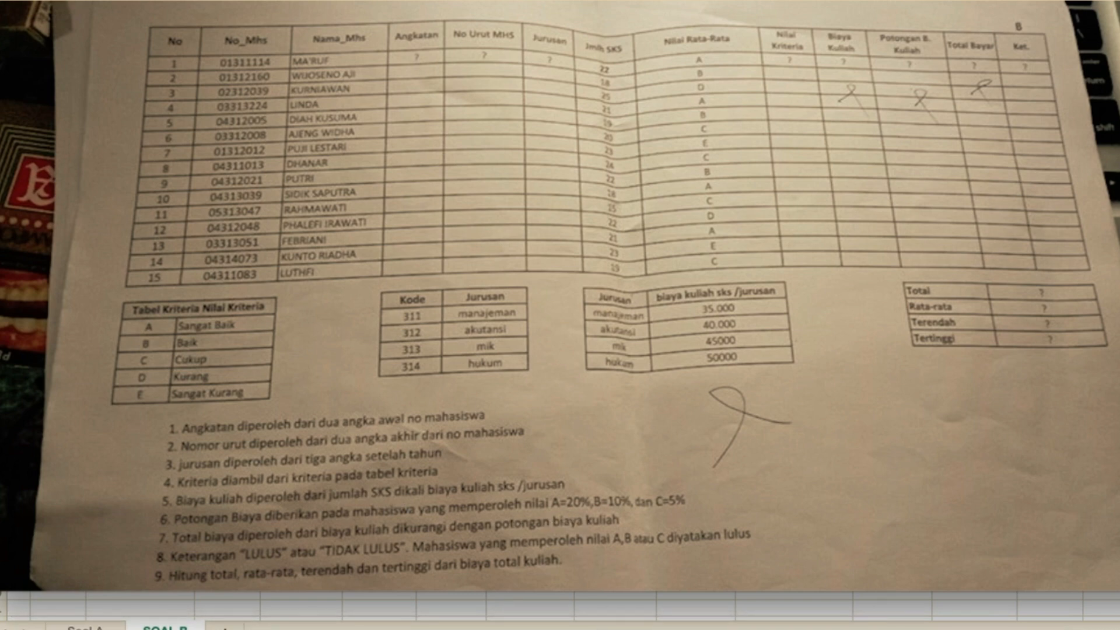
click(683, 628)
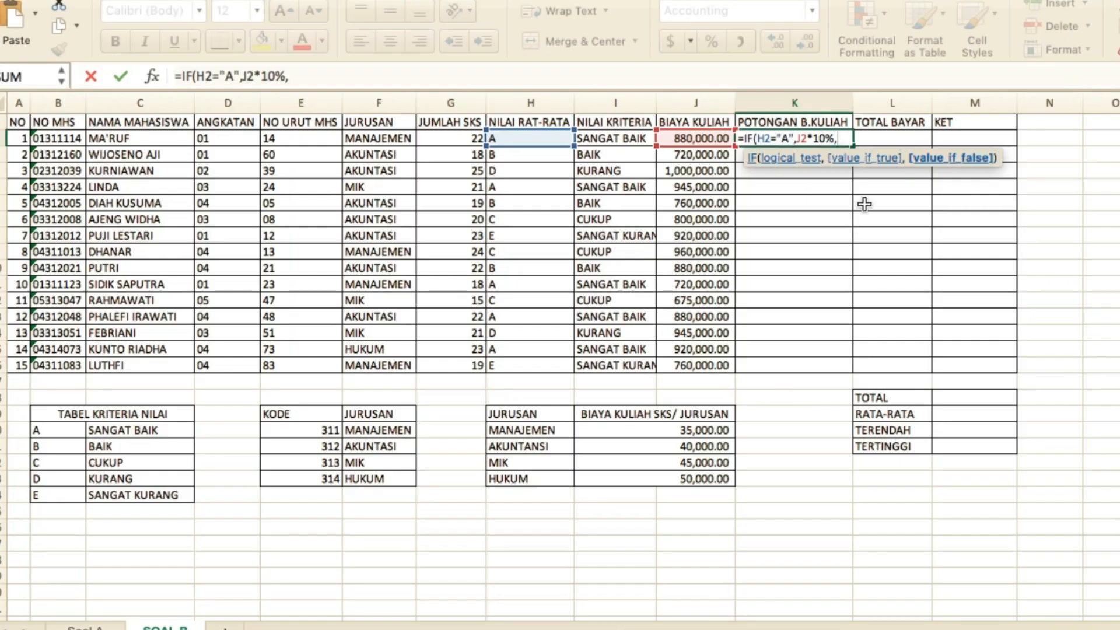
key(BackSpace)
key(BackSpace)
key(BackSpace)
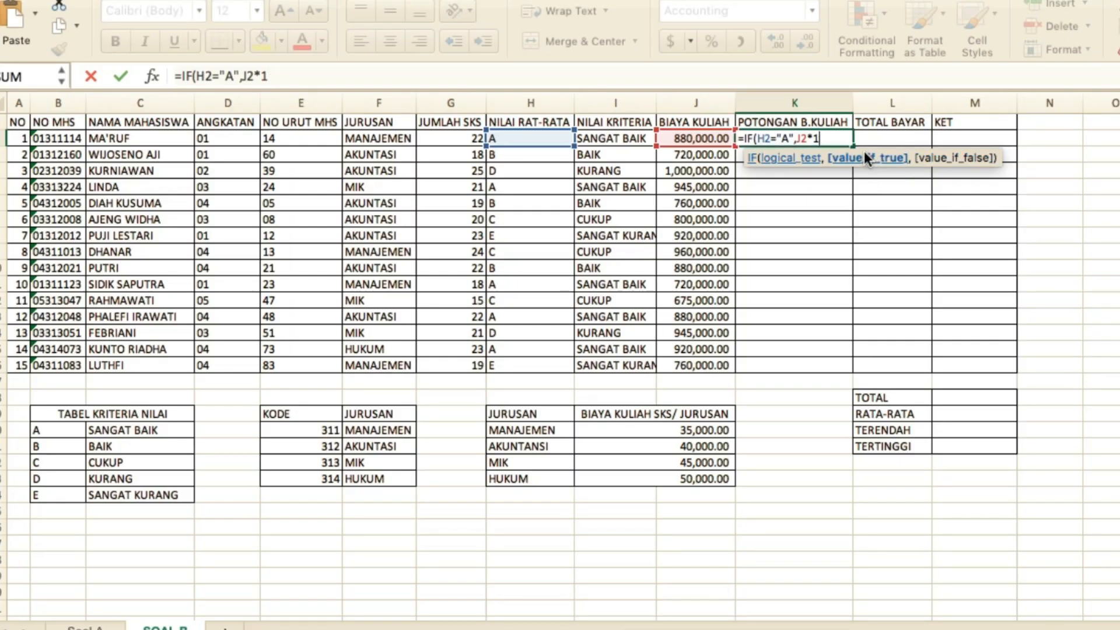
key(BackSpace)
text(20%,)
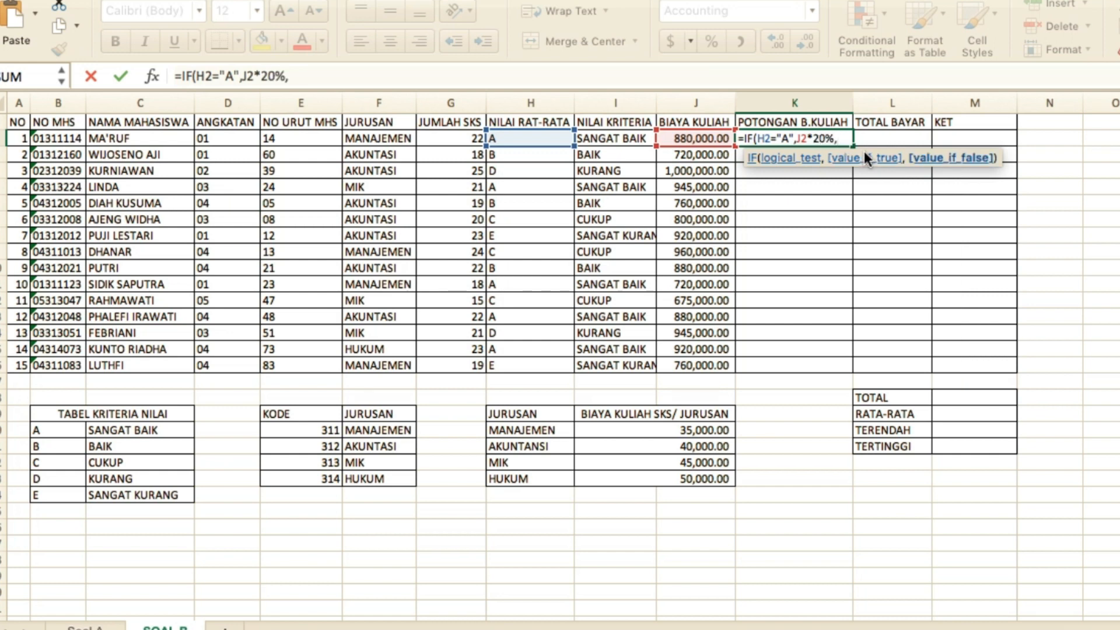
Nest a second IF in K2 that returns J2*10% when H2 equals "B"
text(IF()
click(535, 143)
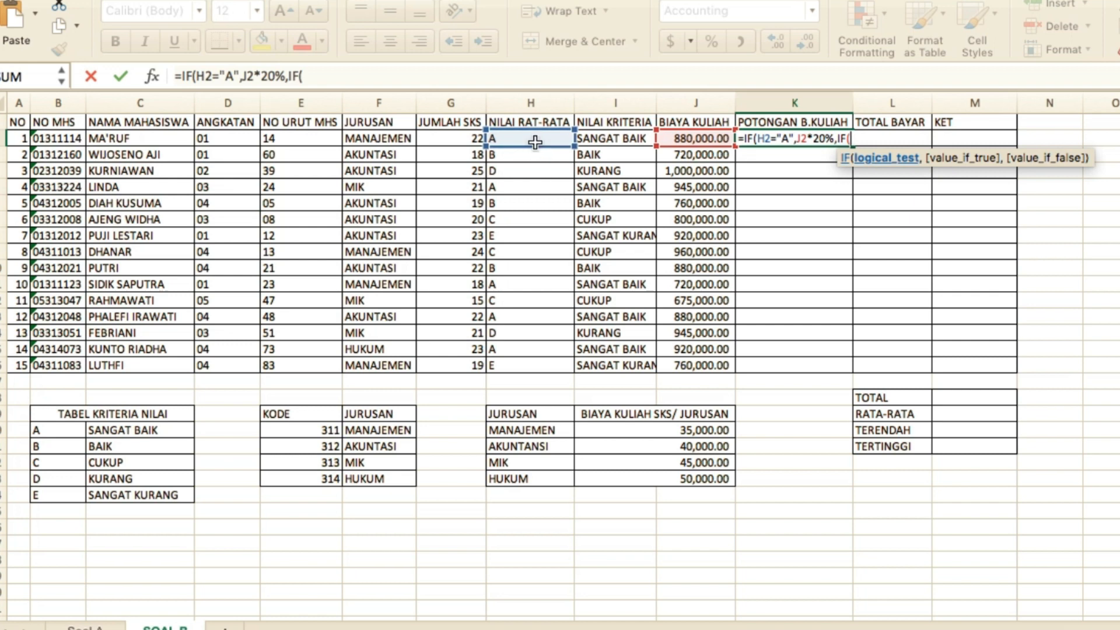
text(=")
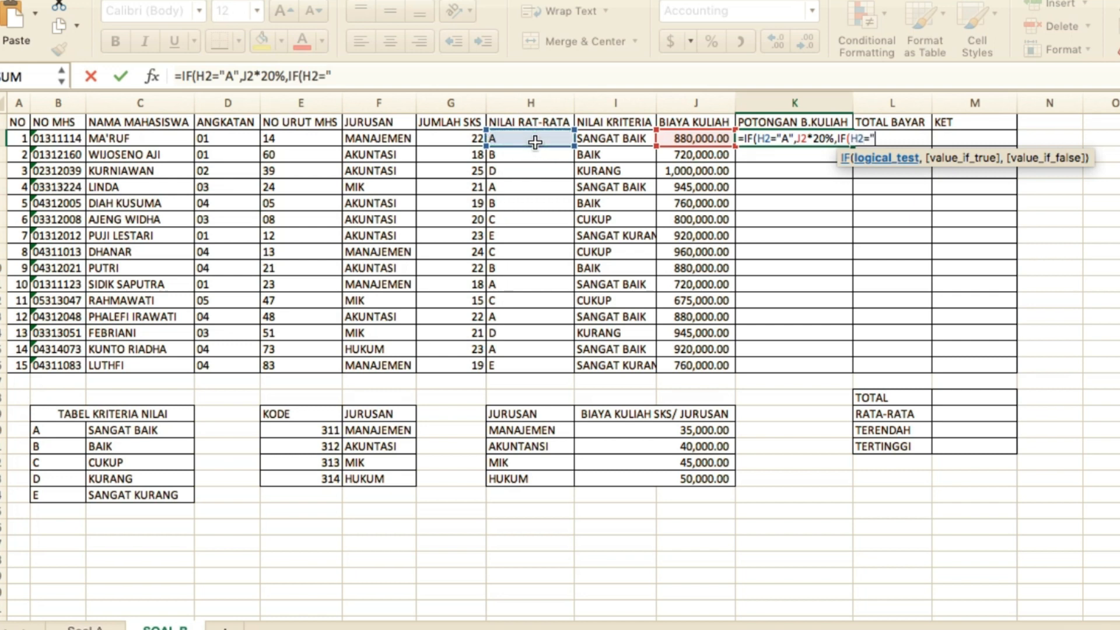
text(B",)
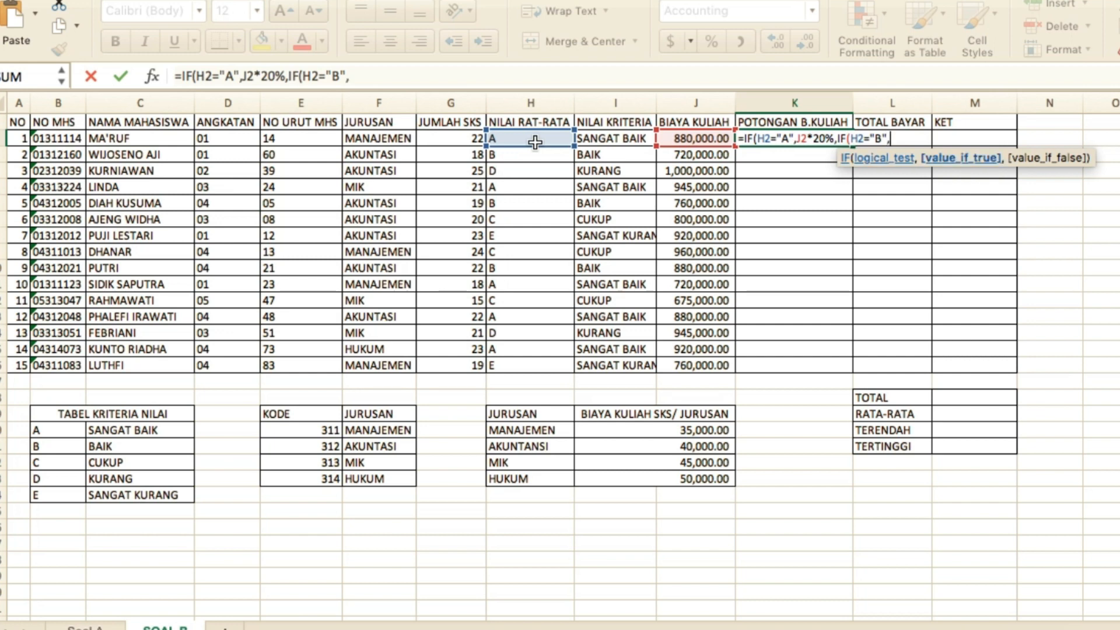
click(713, 138)
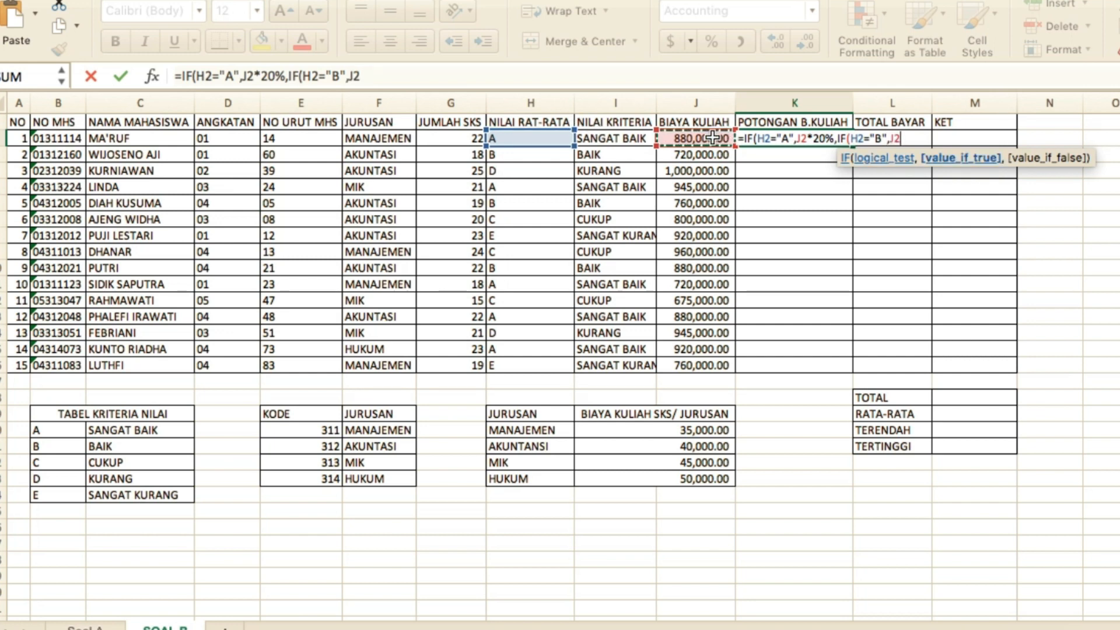
text(*10)
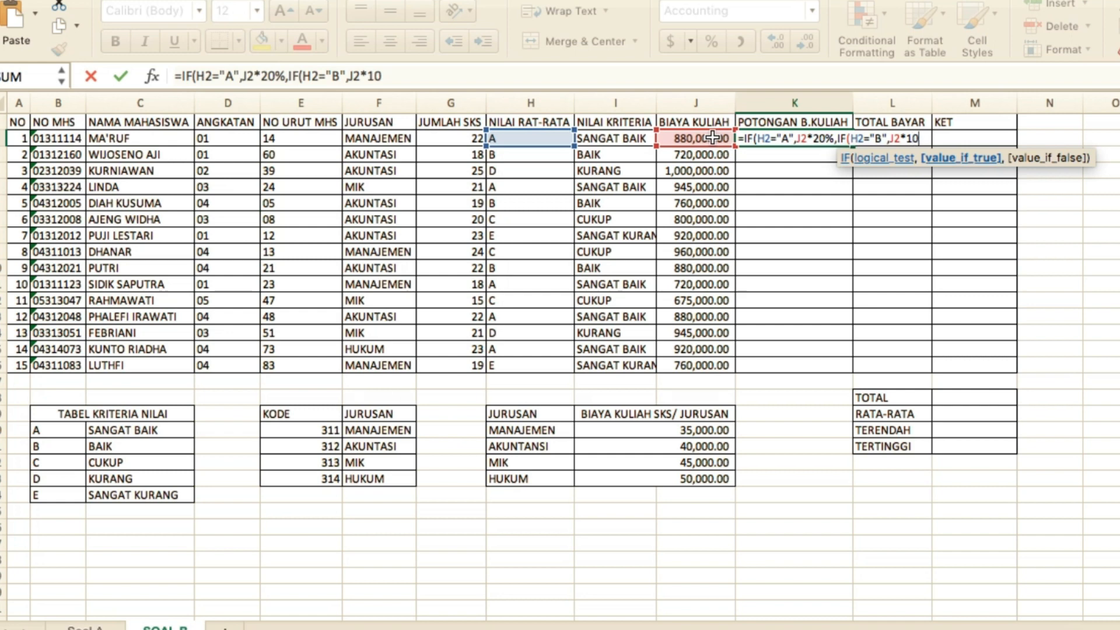
text(%,)
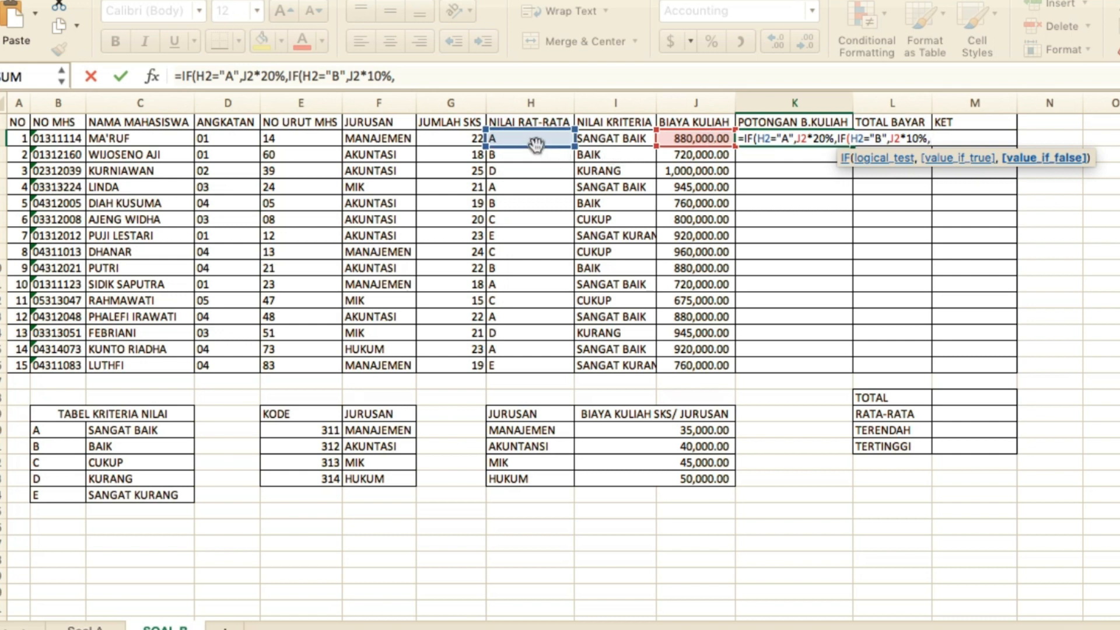
Nest a third IF in K2 that tests whether H2 equals "C"
text(IF()
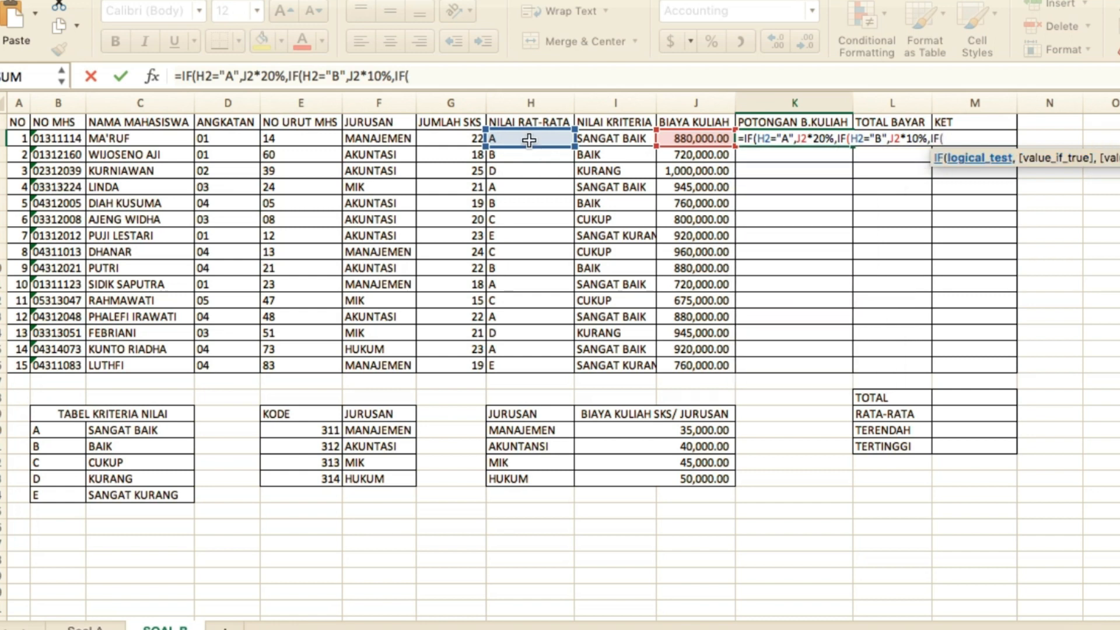
click(515, 136)
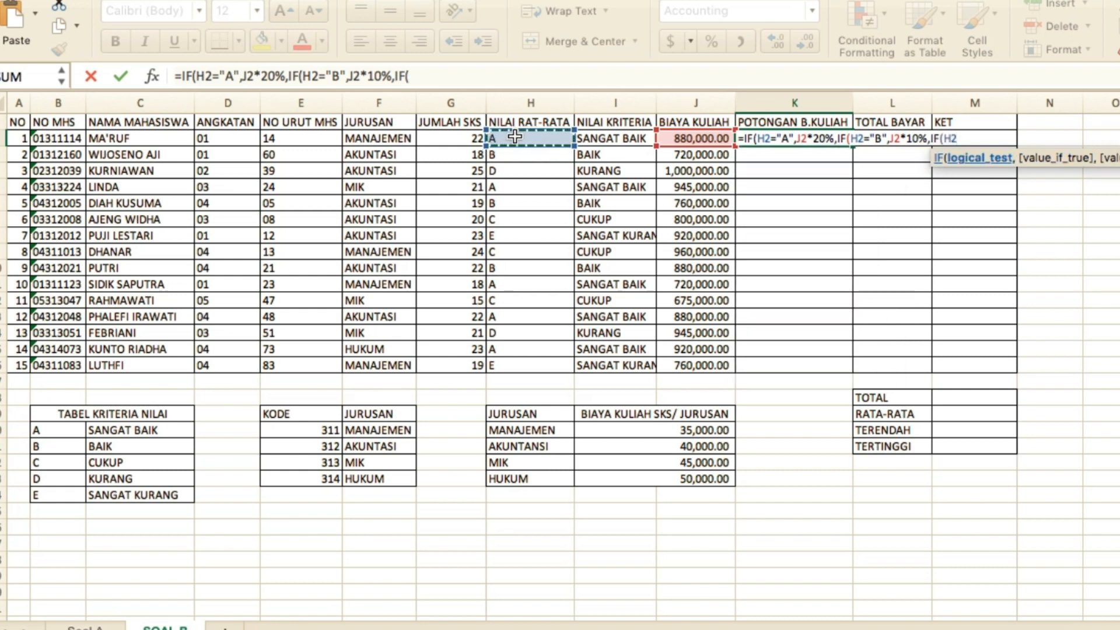
text(,)
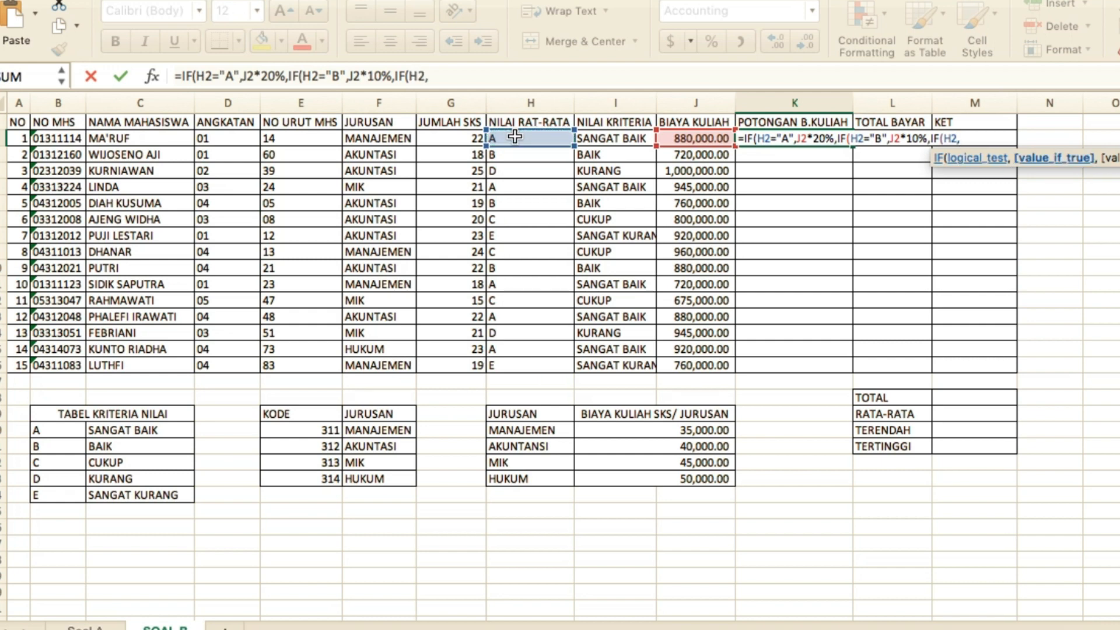
key(BackSpace)
text(=")
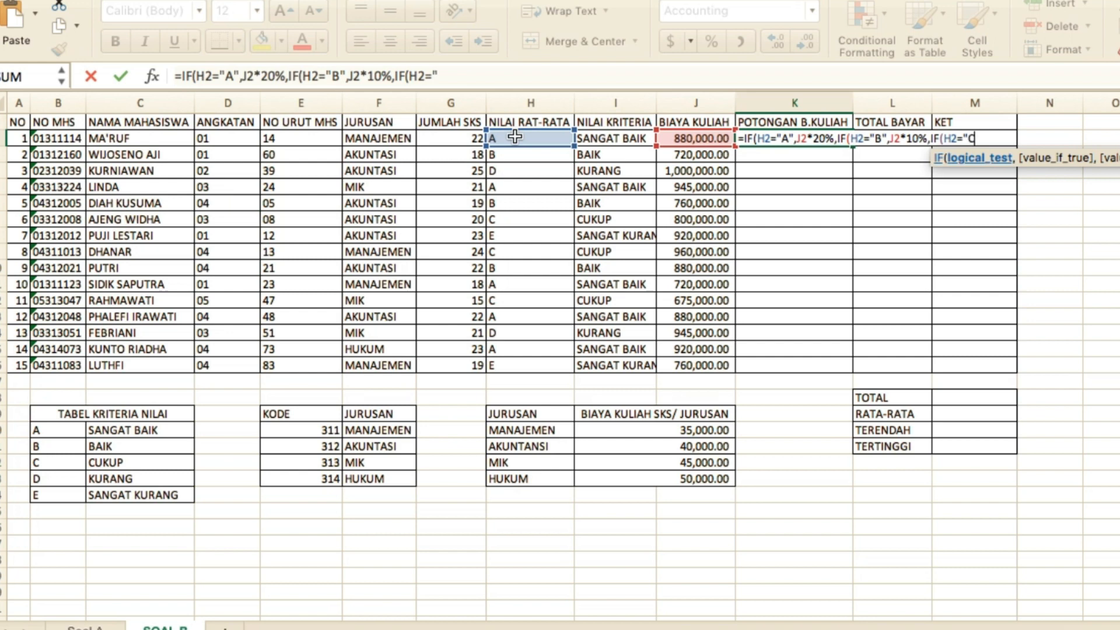
text(C",)
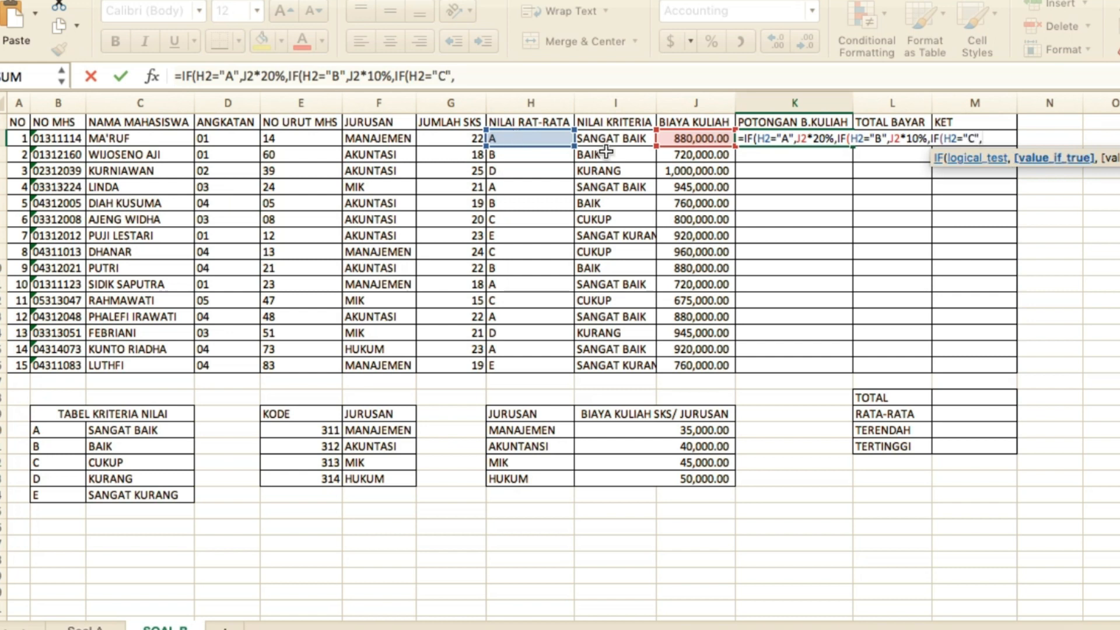
click(686, 140)
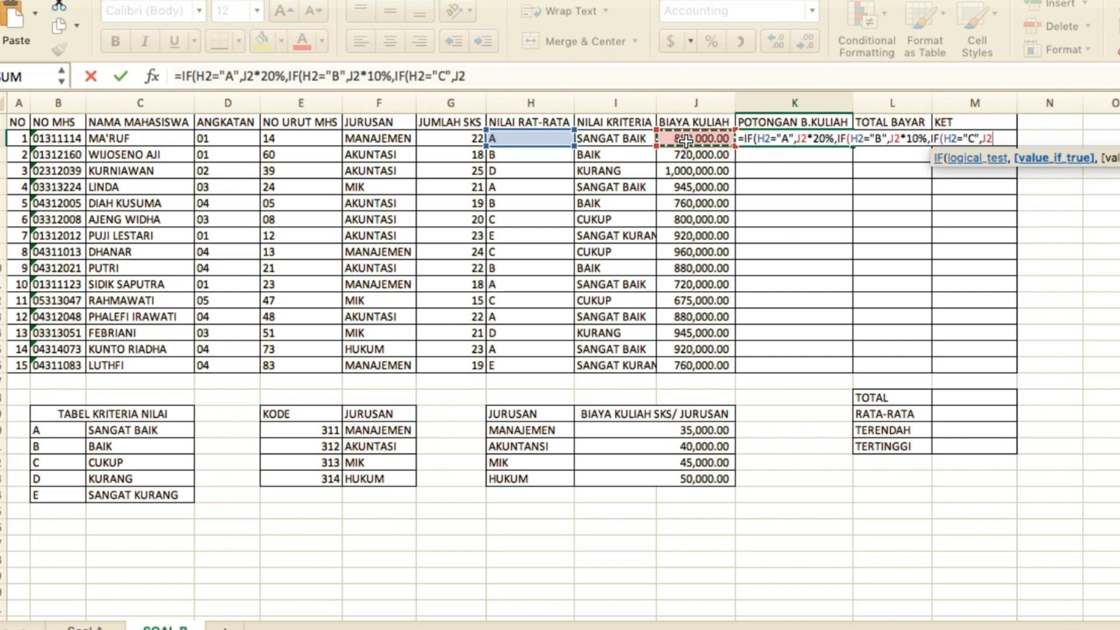
text(8)
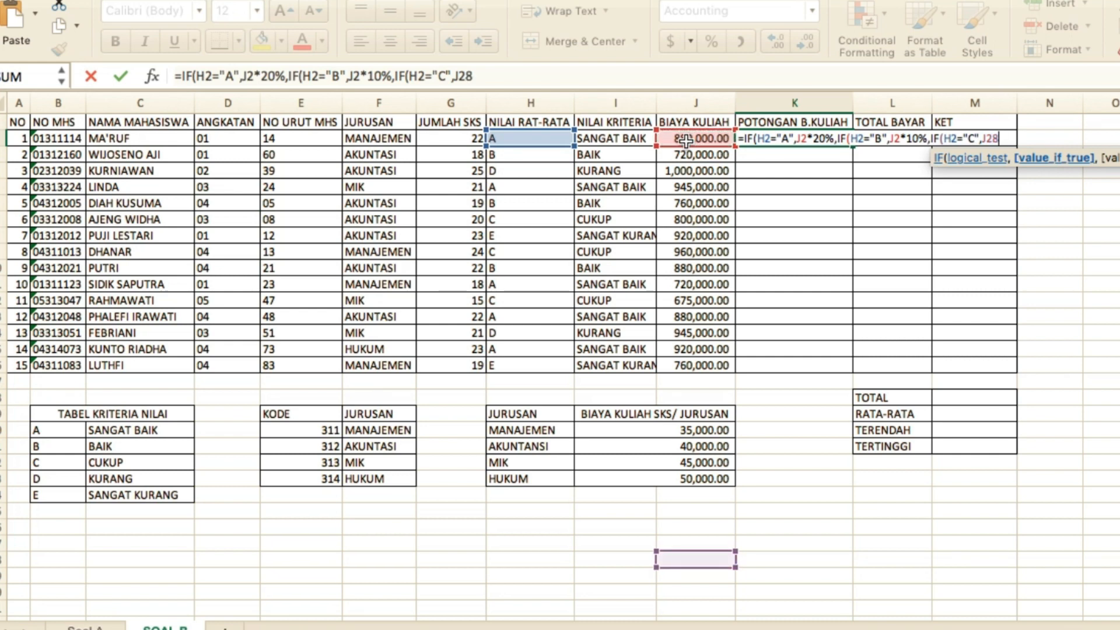
text(5%)
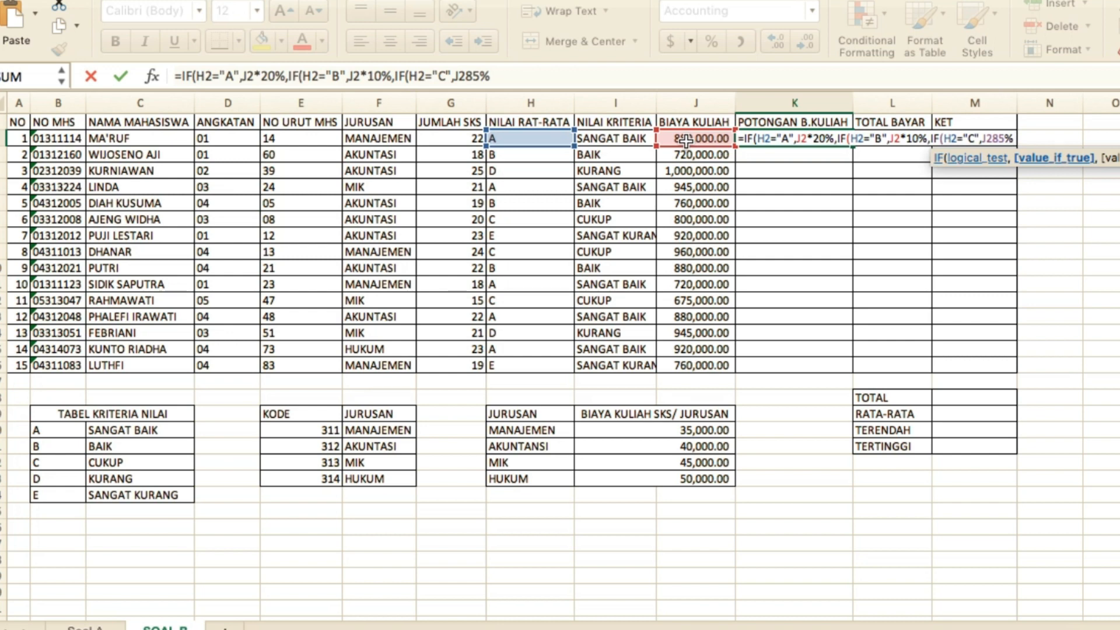
key(BackSpace)
key(BackSpace)
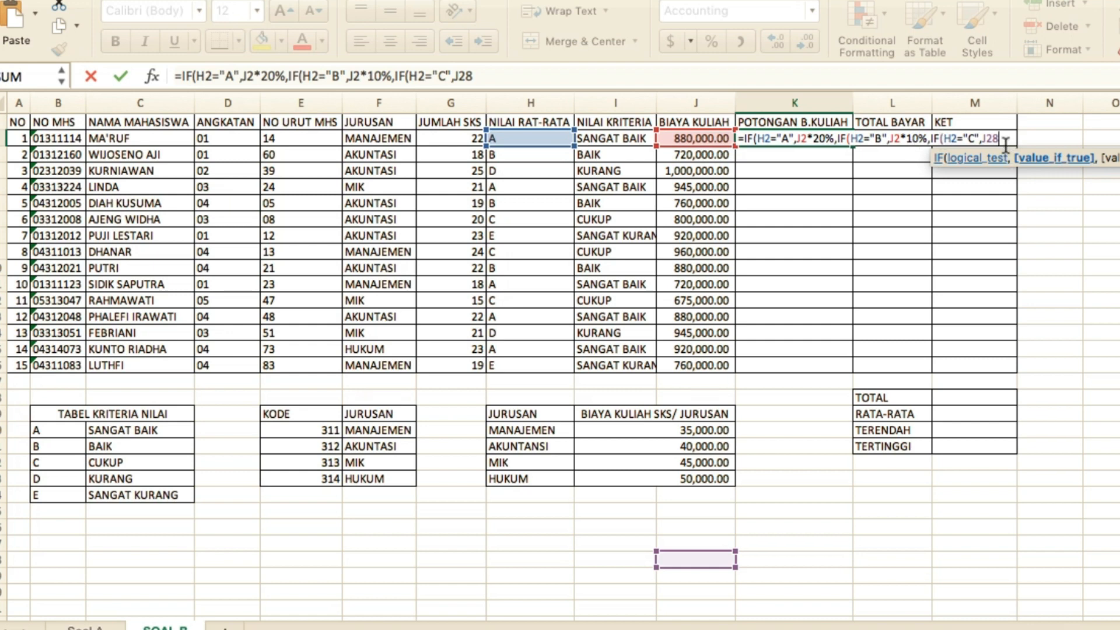
drag(1001, 138, 984, 139)
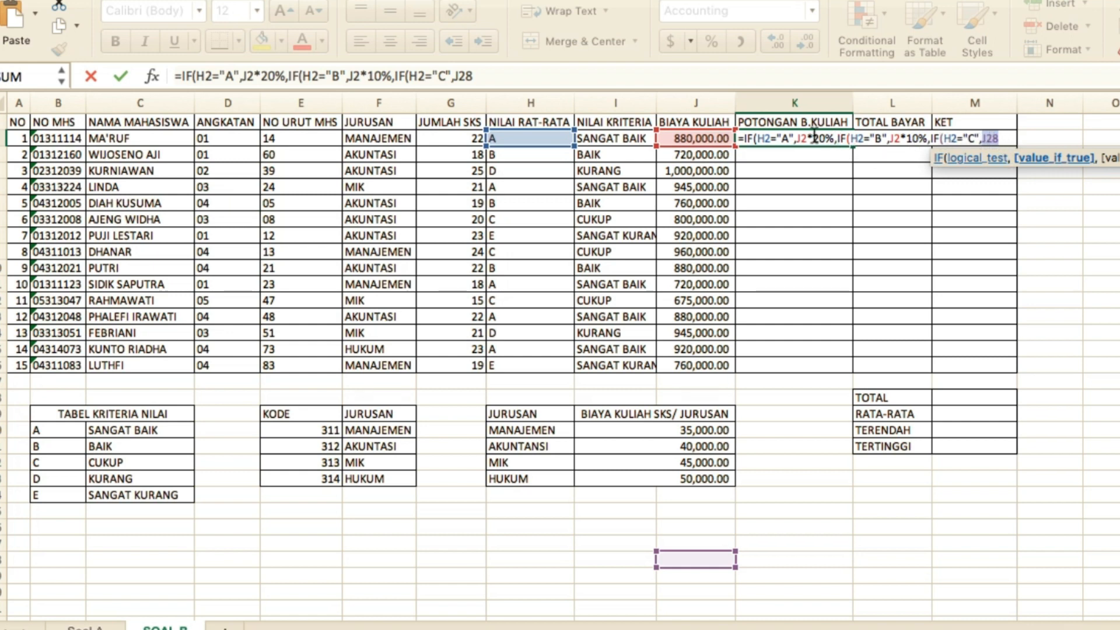
Return J2*5% for grade C and 0 for any other grade in K2's innermost IF, and close that IF
click(693, 139)
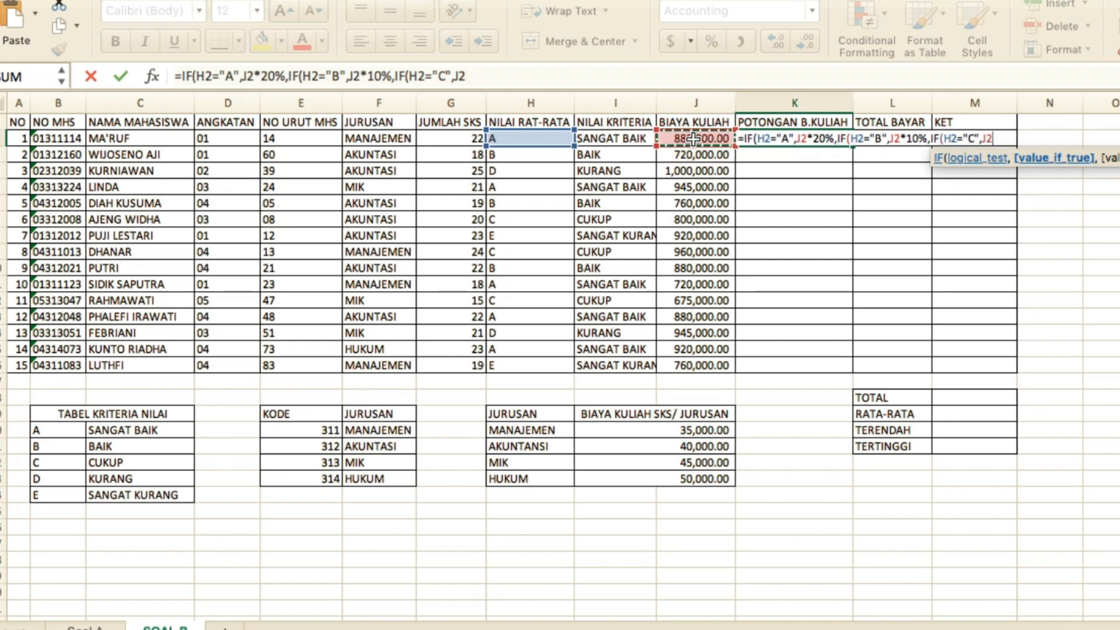
text(*5%)
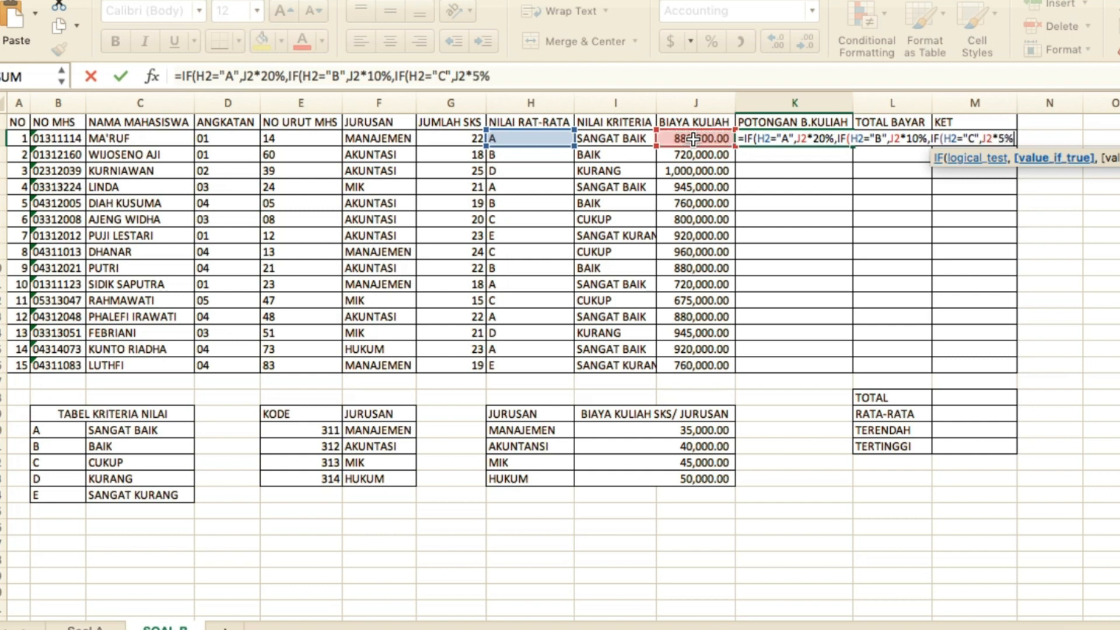
text(,0)
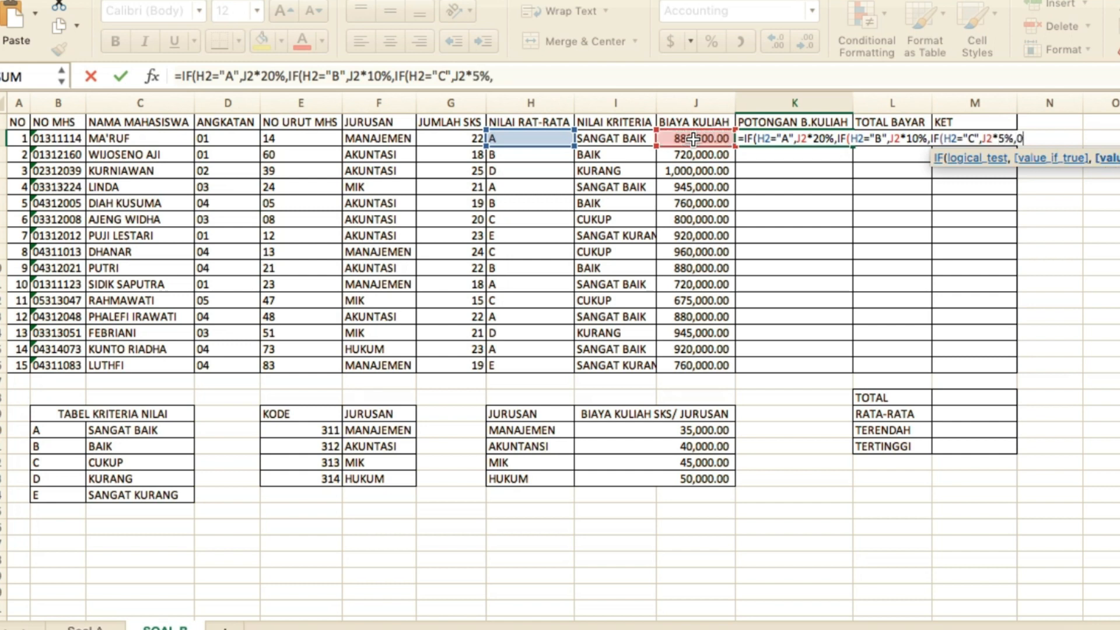
text())
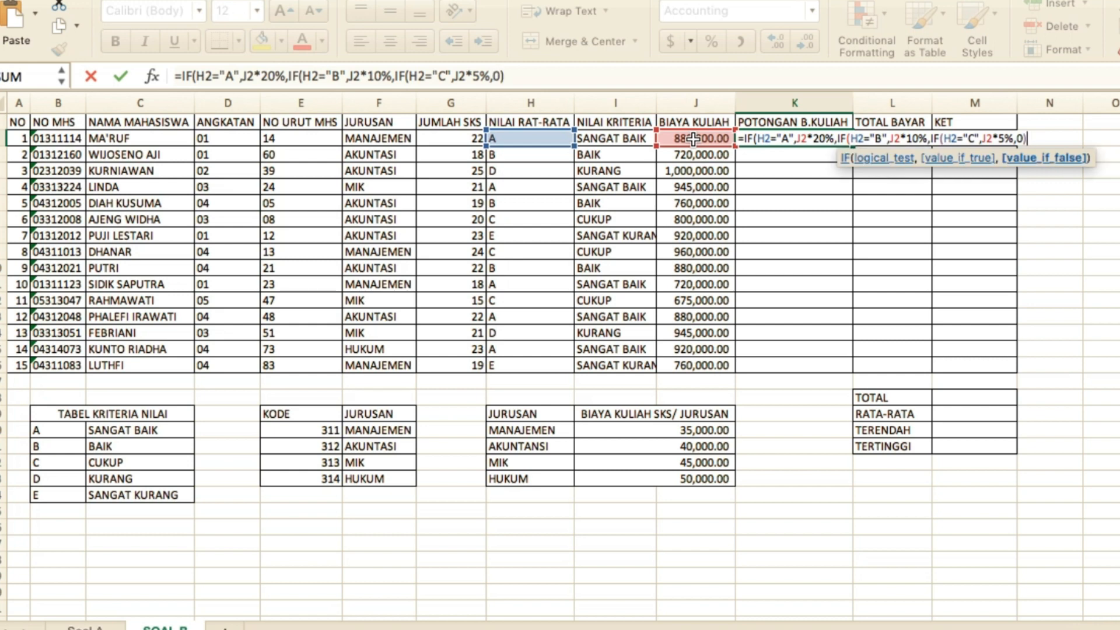
Close the nested IF formula in K2, accept the bracket correction, and fill it down the POTONGAN B.KULIAH column
text())
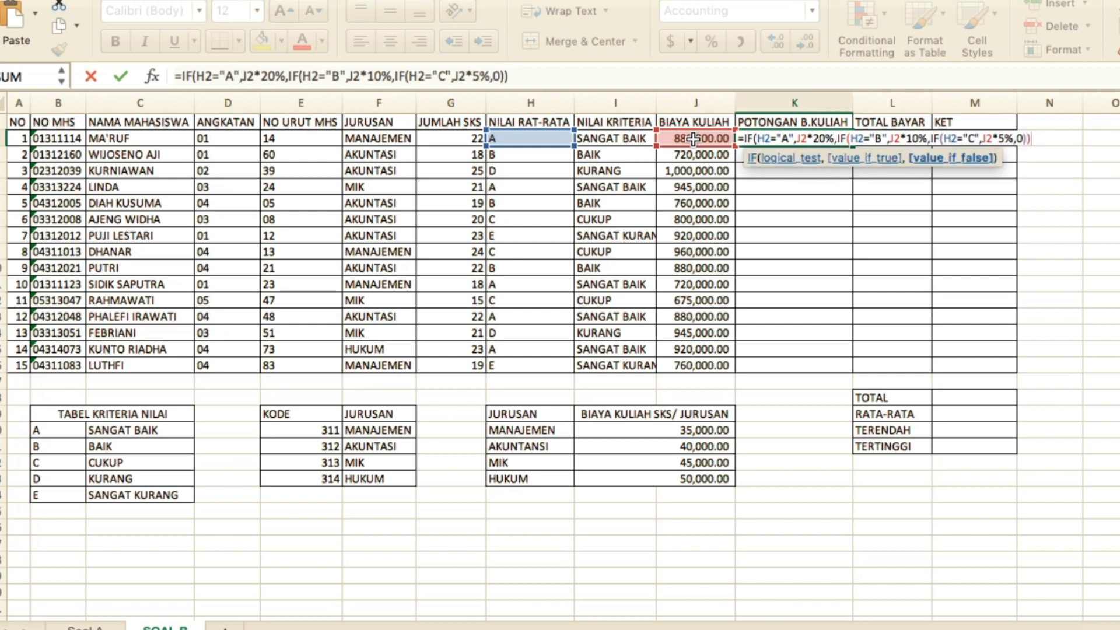
key(Return)
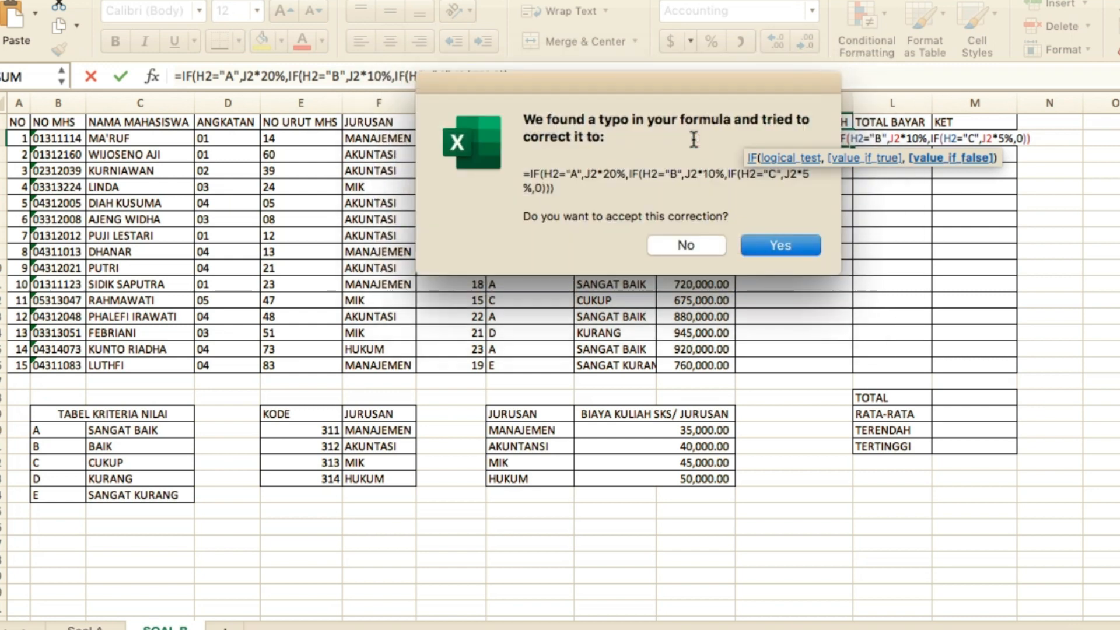
key(Return)
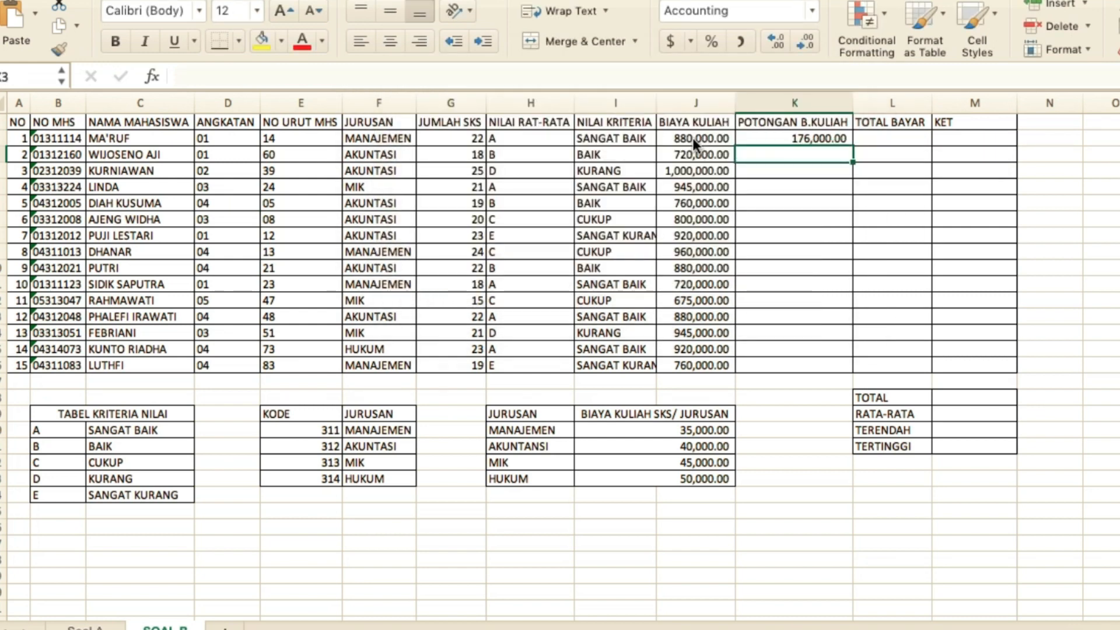
click(810, 139)
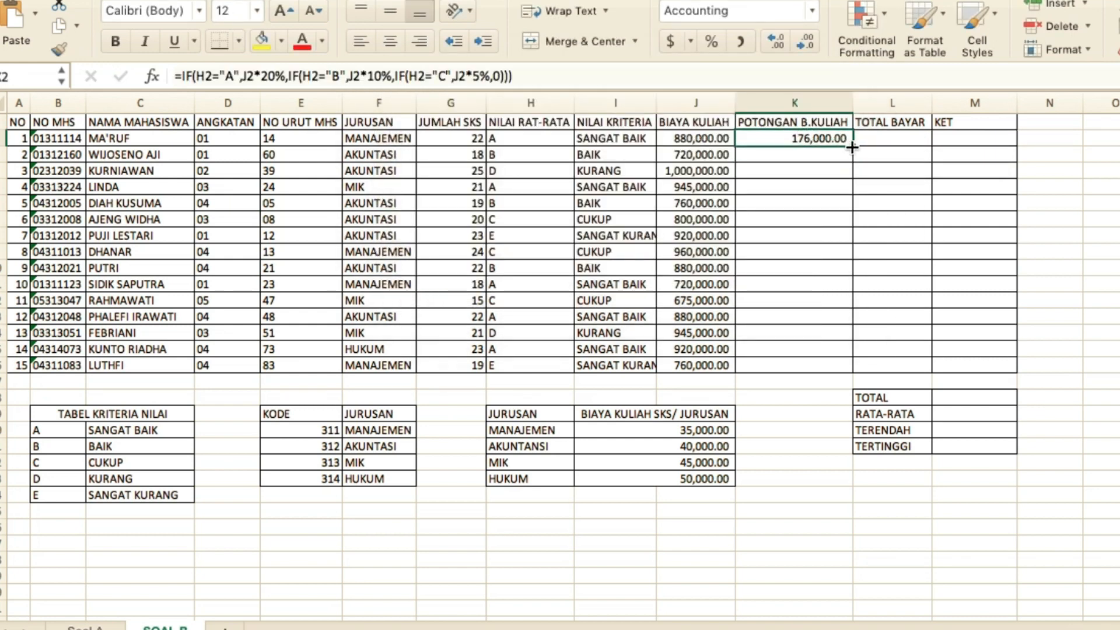
double_click(853, 146)
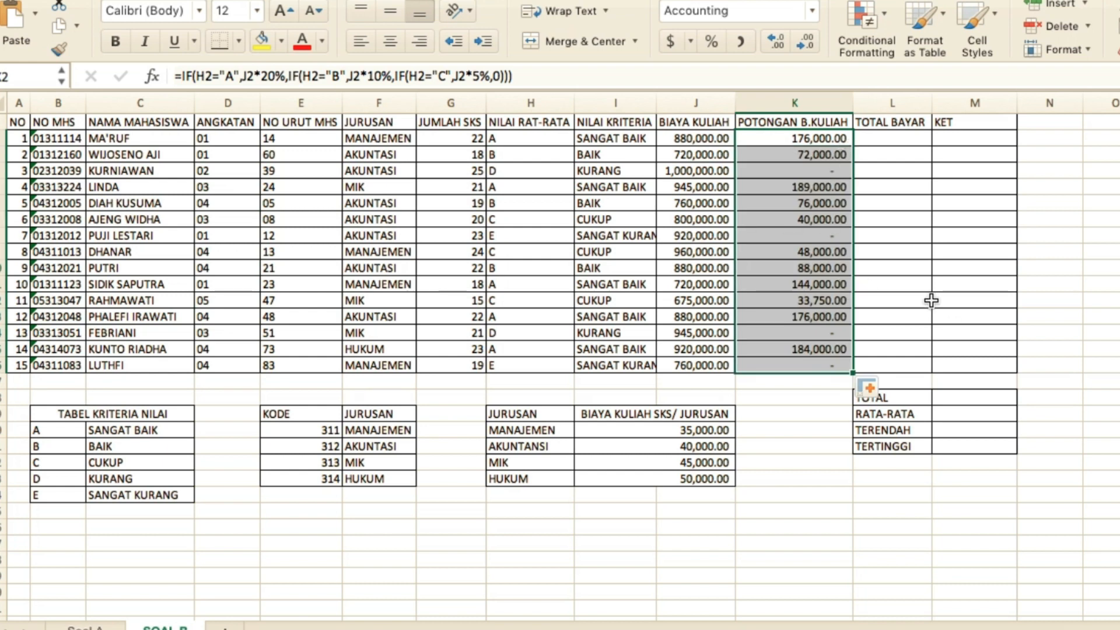
Check the total payment rule on the assignment sheet, enter =J2-K2 in L2, and fill it down the TOTAL BAYAR column
click(884, 139)
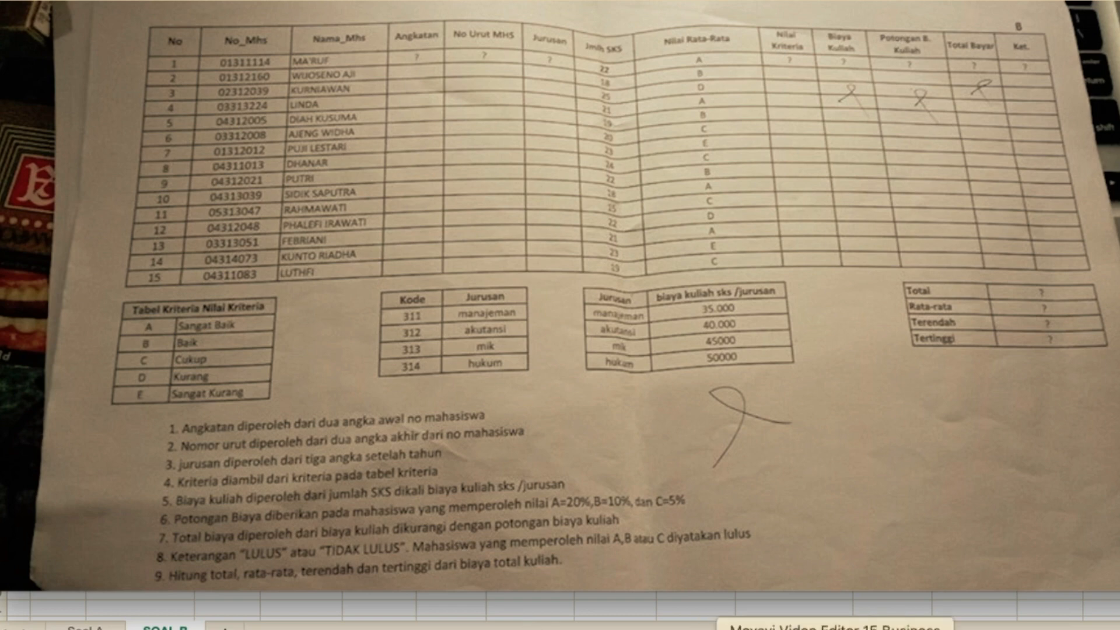
click(687, 629)
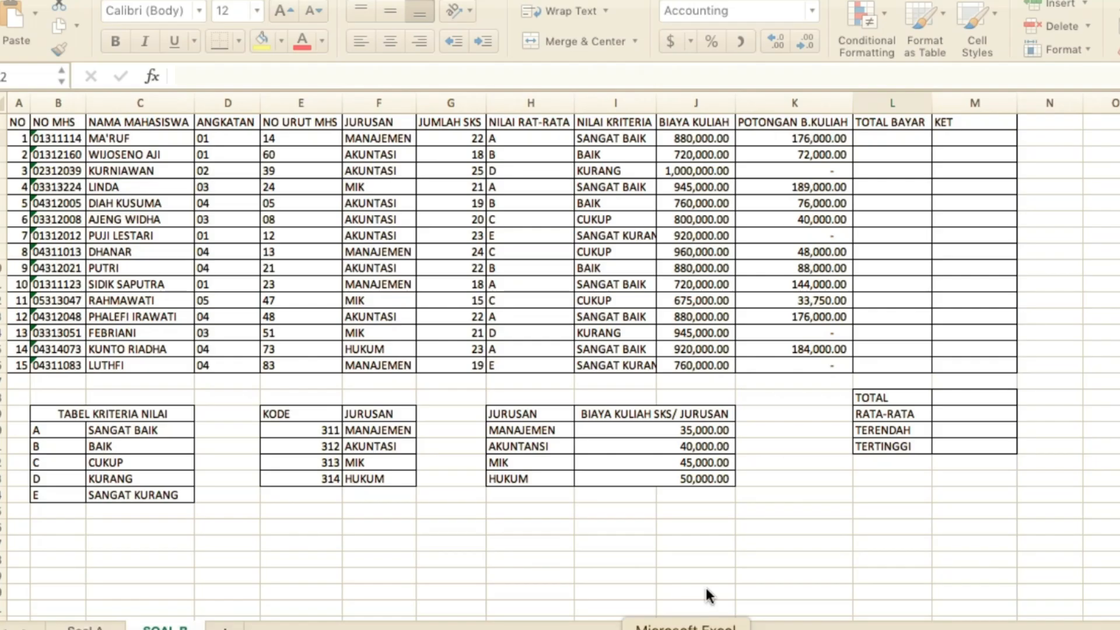
click(876, 139)
text(=)
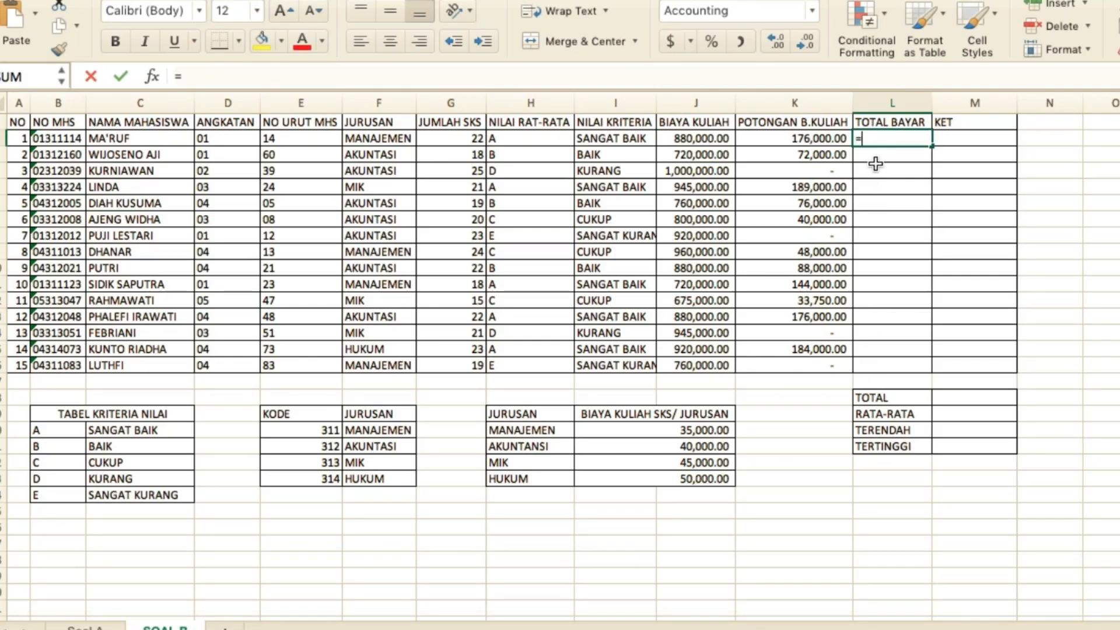
click(703, 138)
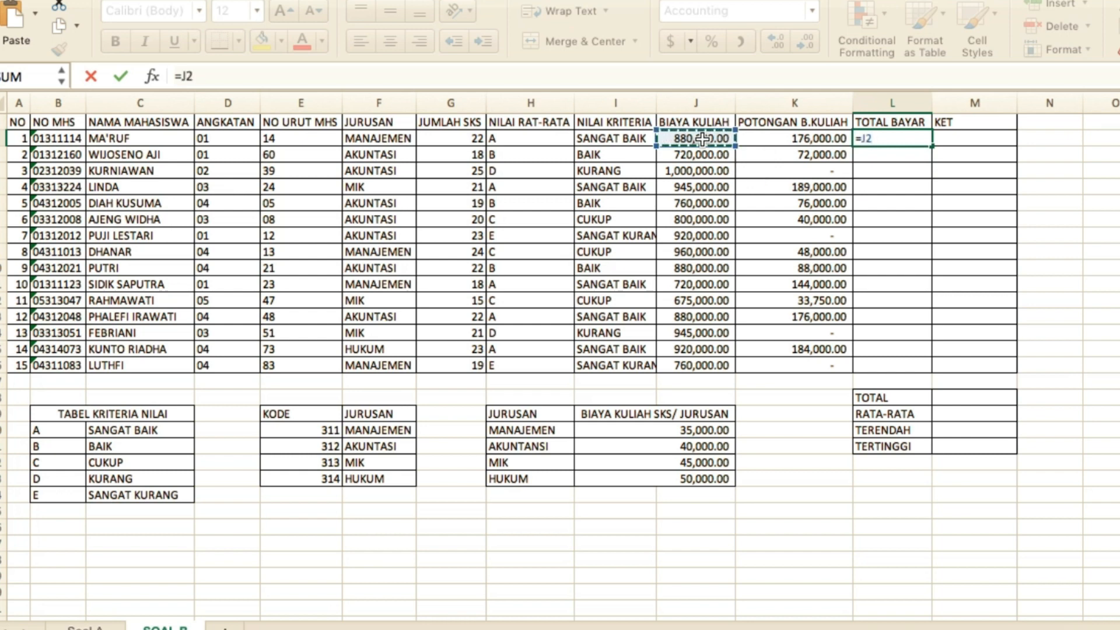
text(-)
click(823, 141)
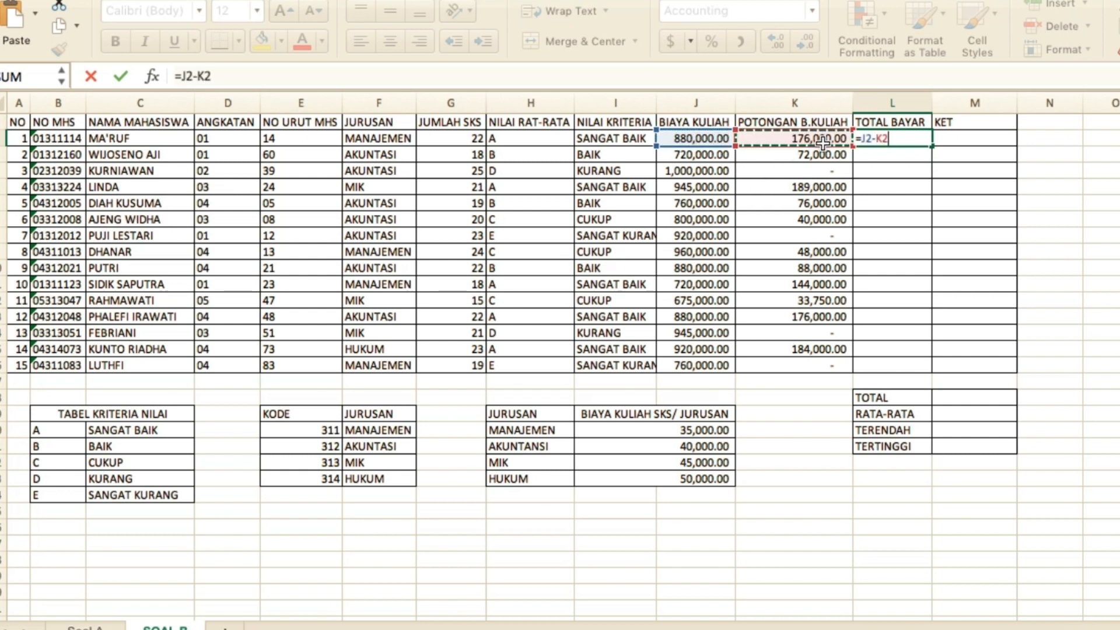
key(Return)
click(893, 138)
double_click(932, 146)
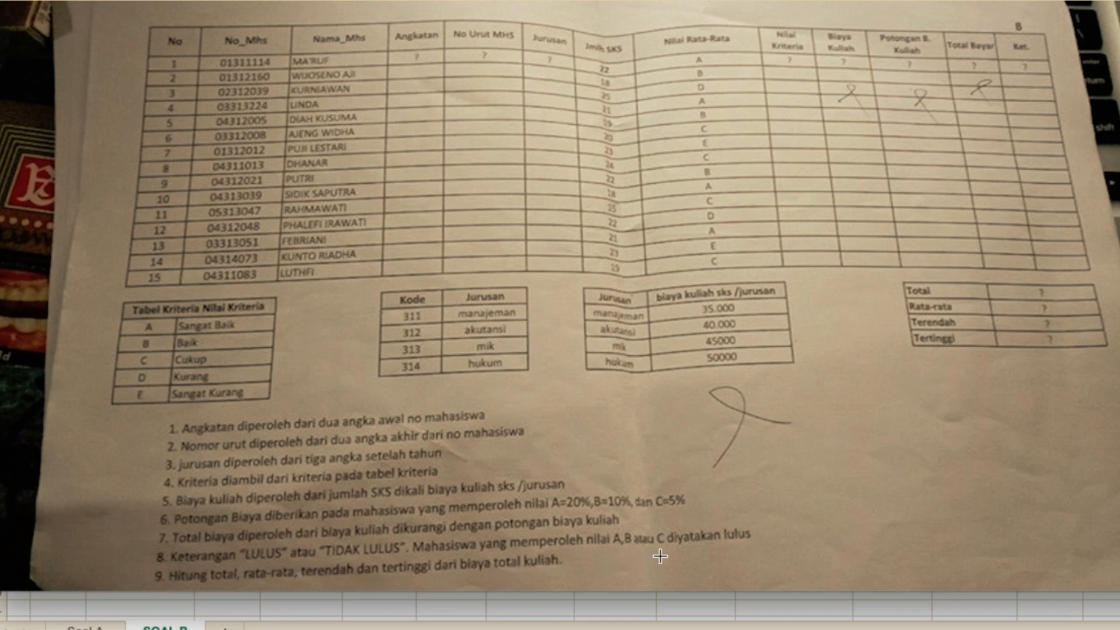
Start an IF formula in M2 with an OR test whose first condition is H2="A"
click(687, 629)
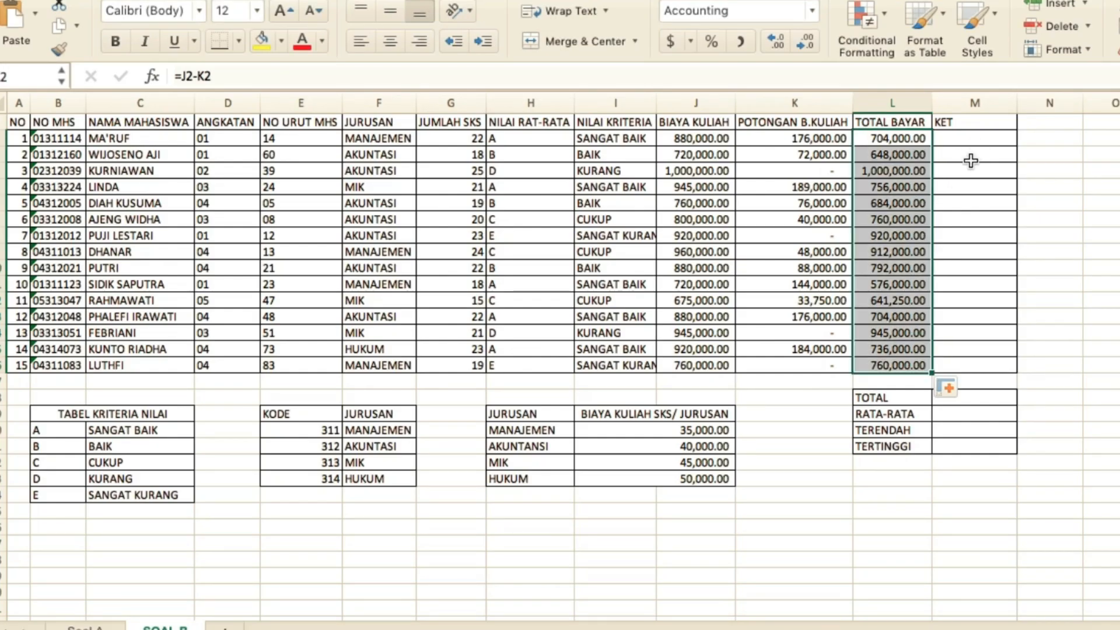
click(975, 140)
text(=OIF)
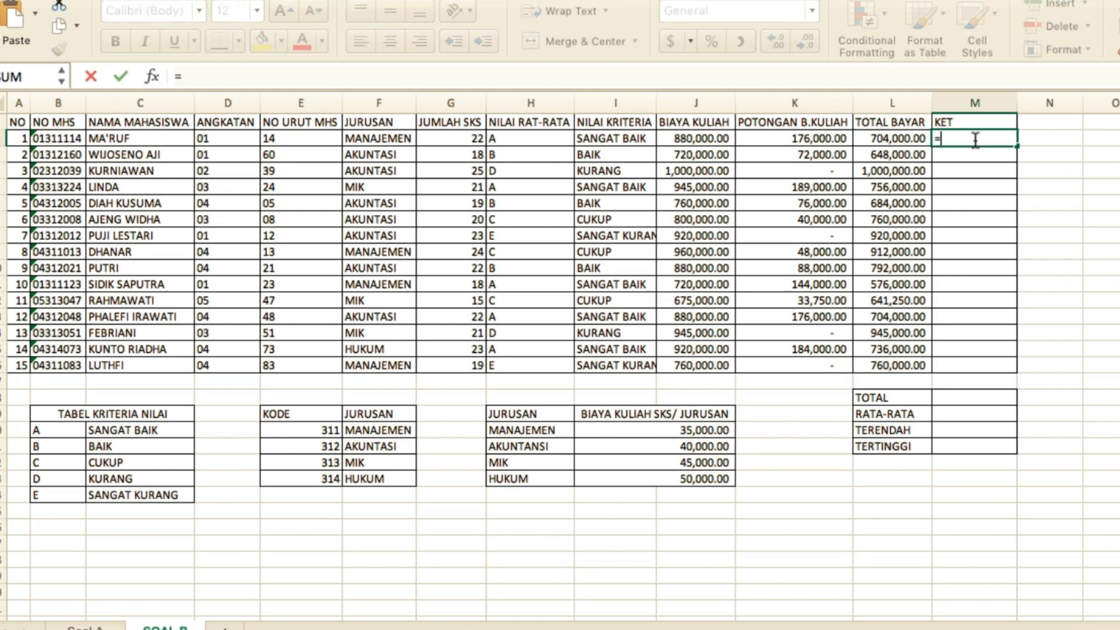
key(BackSpace)
key(BackSpace)
key(BackSpace)
text(IF()
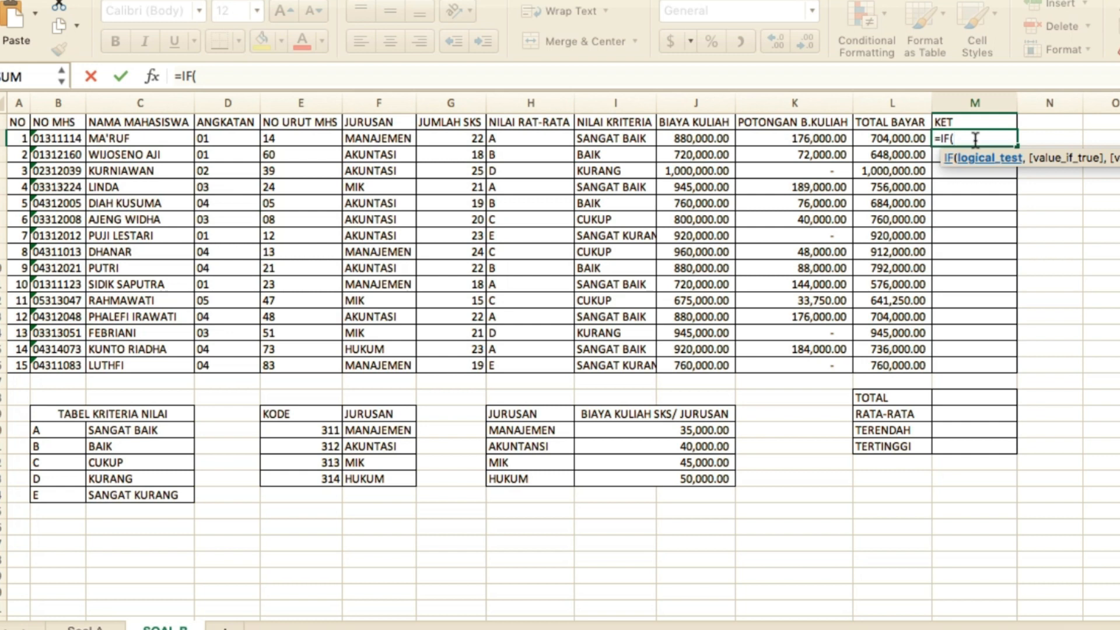
text(OR()
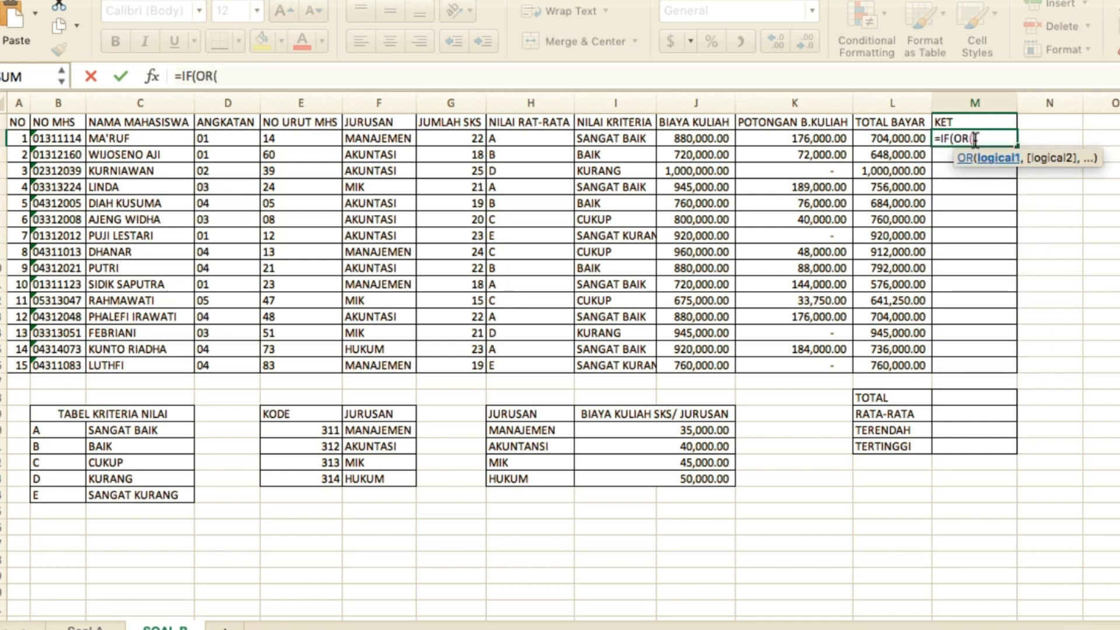
click(552, 138)
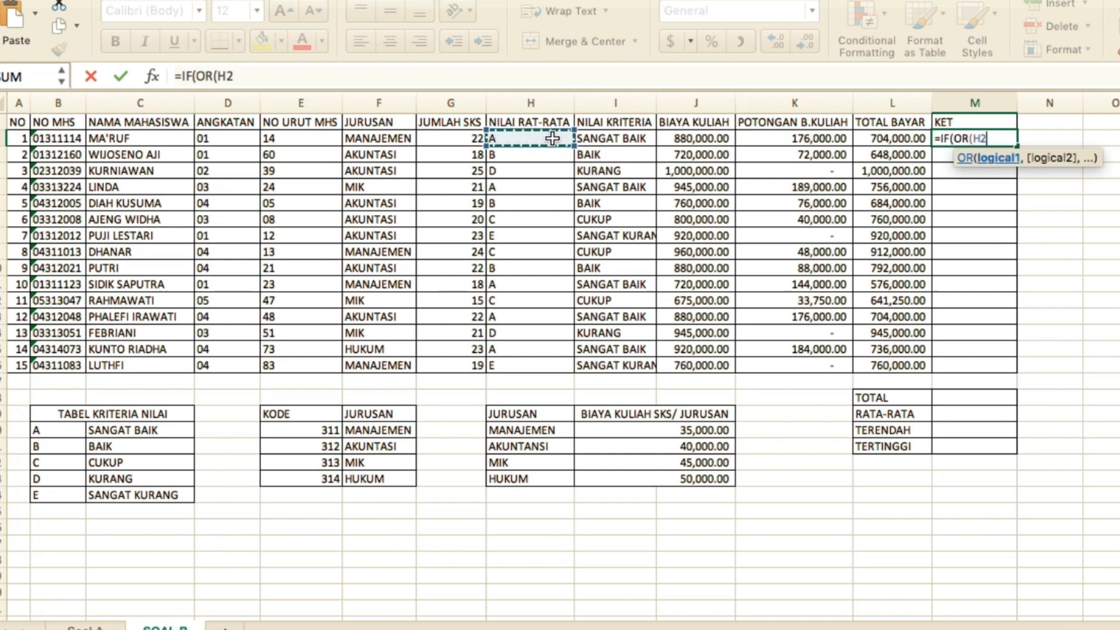
text(="A)
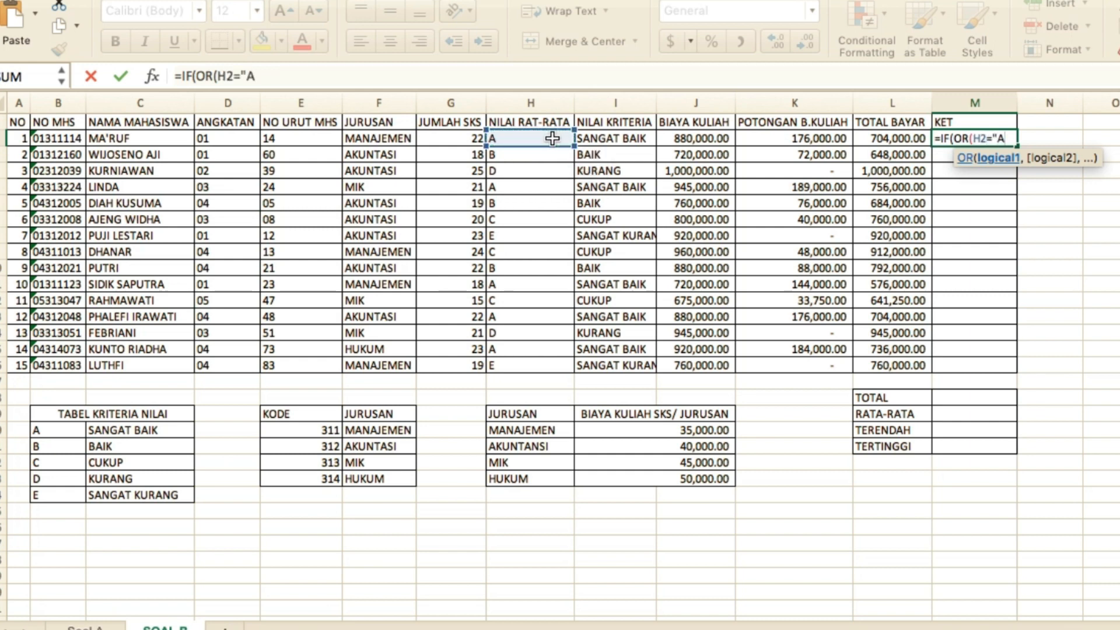
text(",)
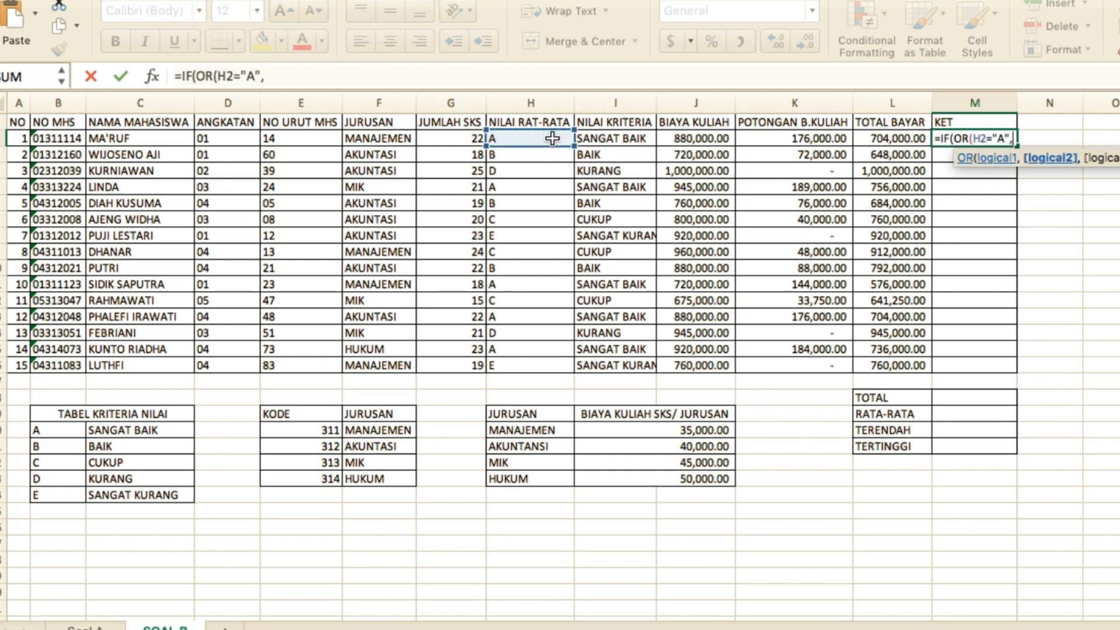
Add the conditions H2="B" and H2="C" to the OR test in M2 and close the OR
click(553, 138)
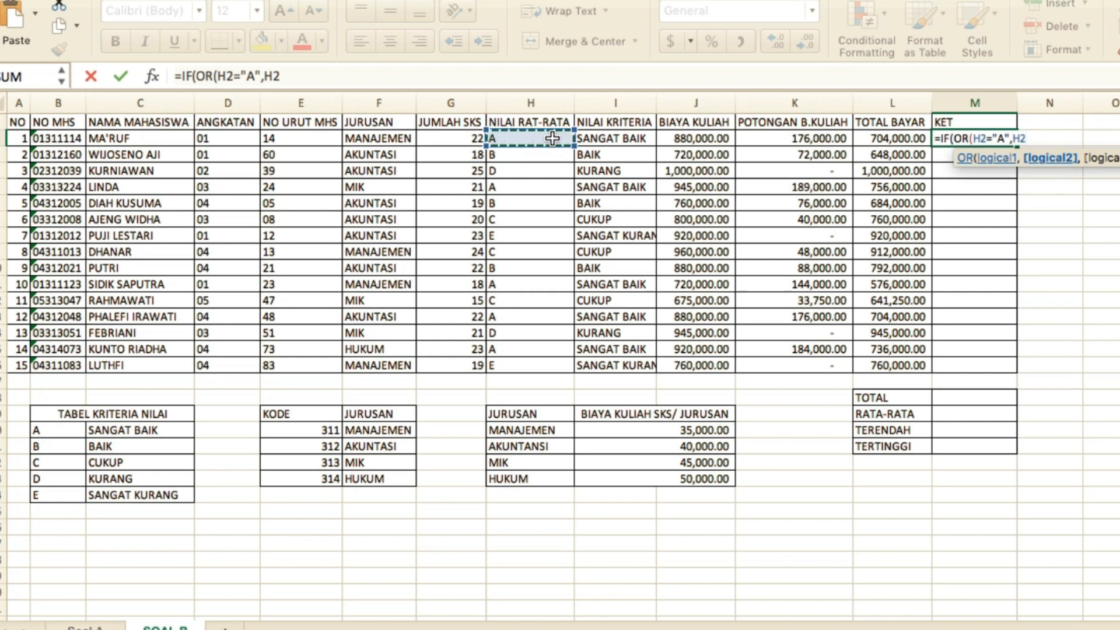
text(="B)
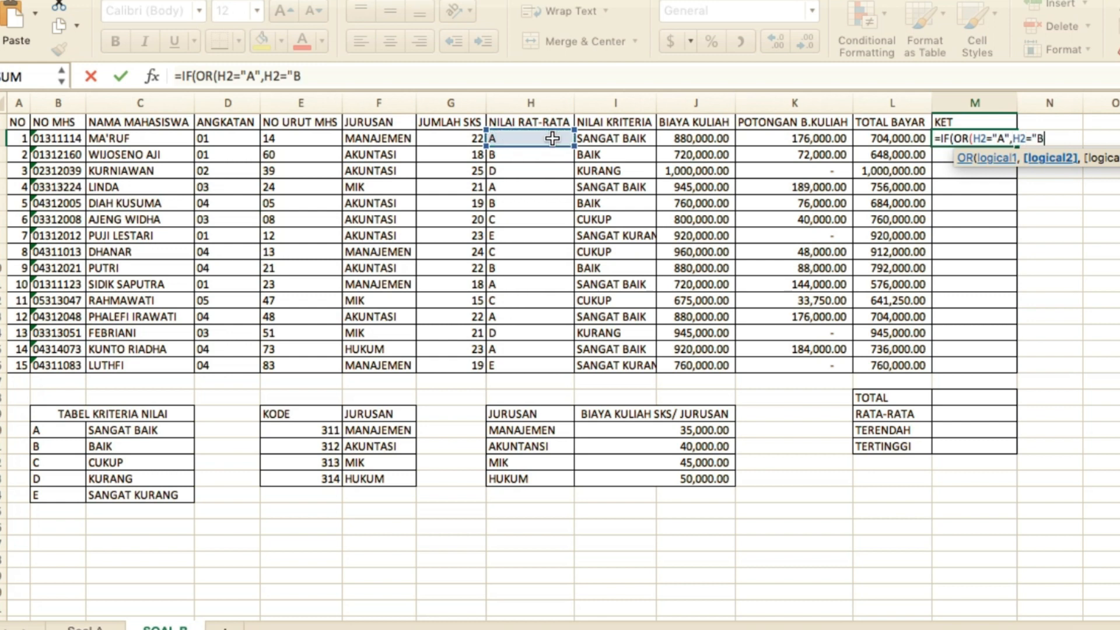
text(",)
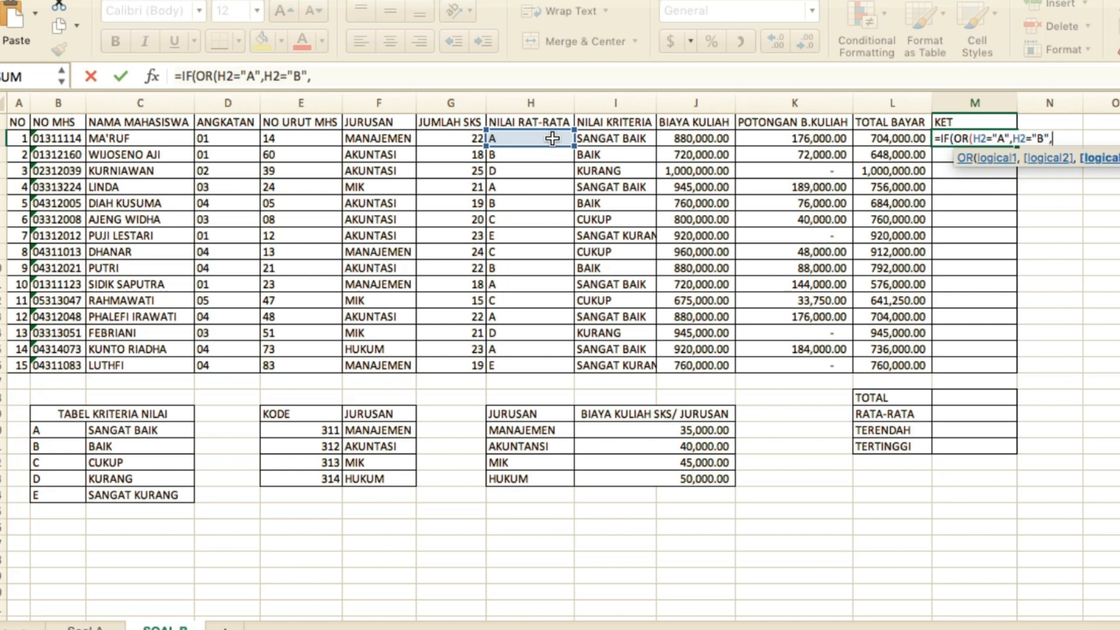
click(552, 138)
text(=)
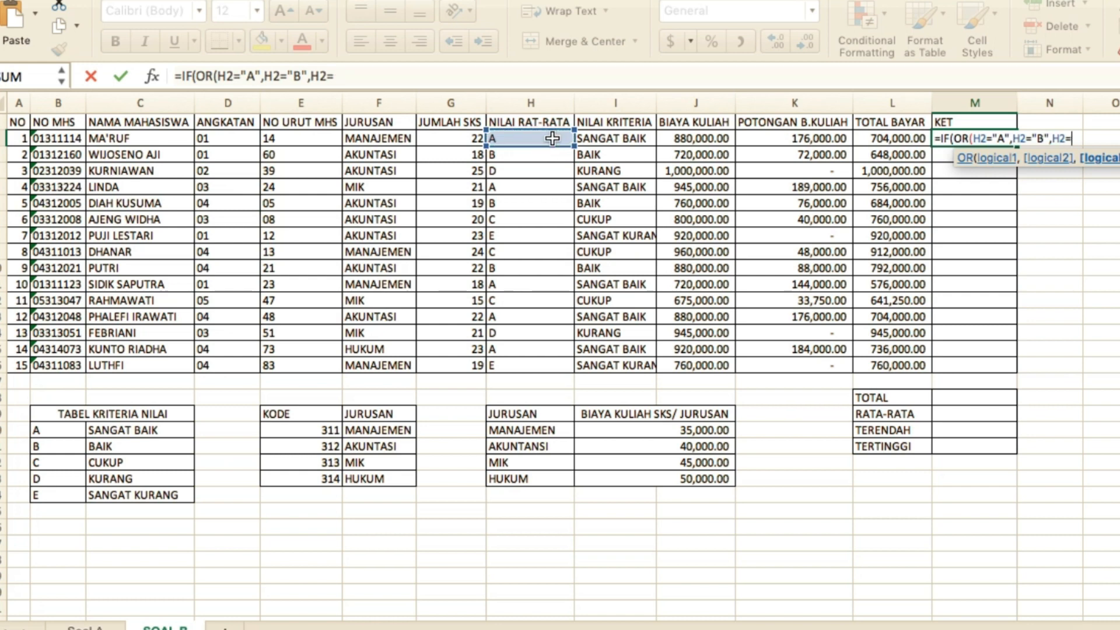
text("C"),)
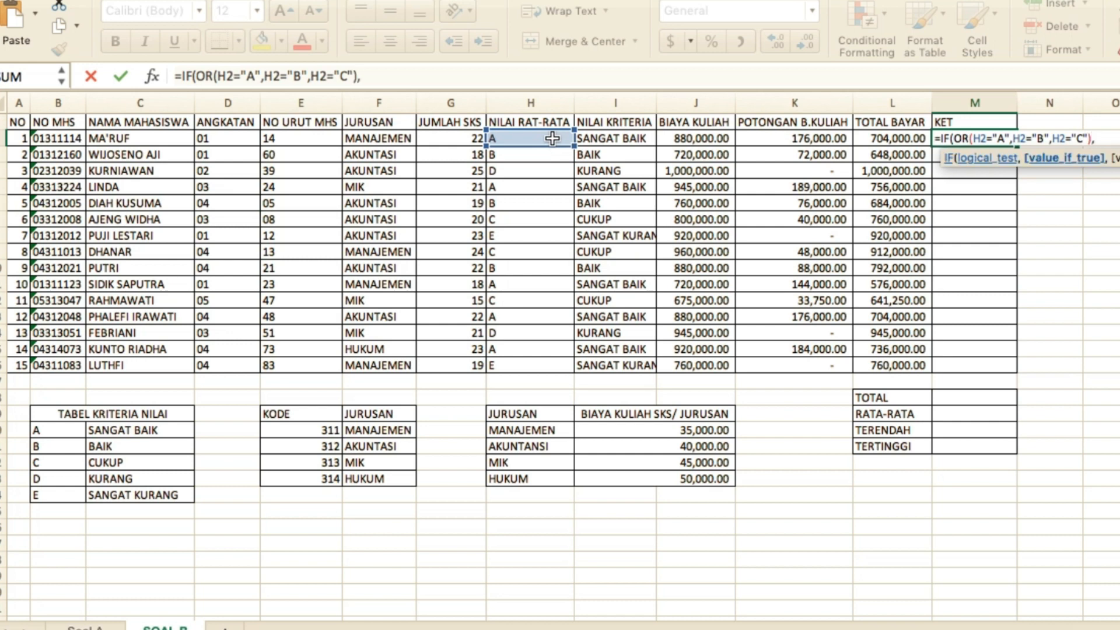
Return "LULUS" when M2's OR test is true and unquoted TIDAK LULUS otherwise, and complete the formula
text(L)
key(BackSpace)
text("L)
key(BackSpace)
text(LULUS")
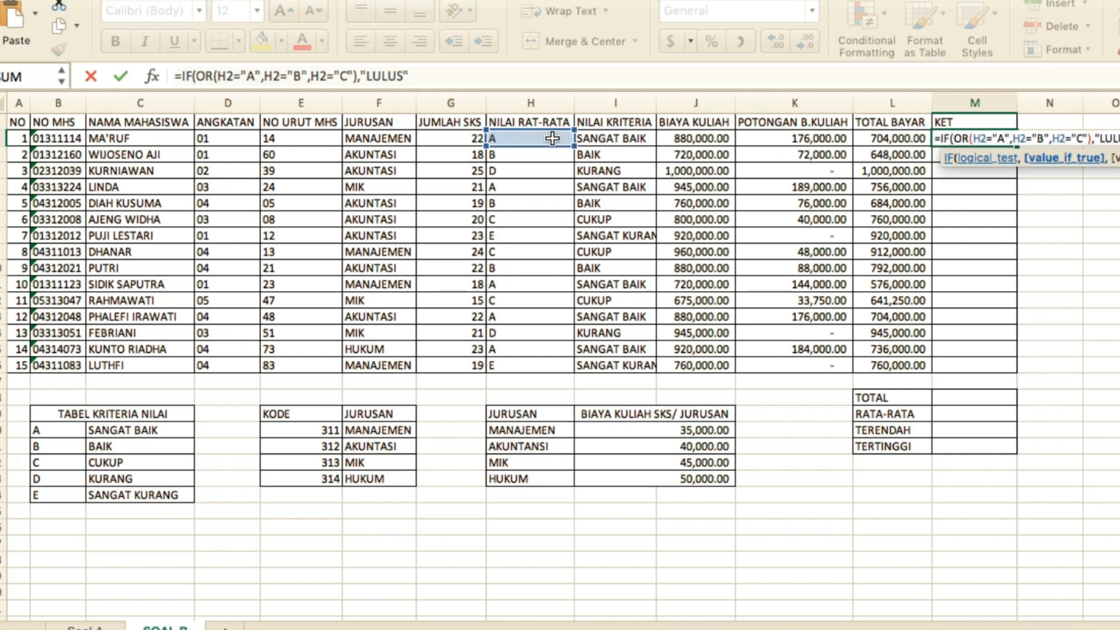
text(,TI)
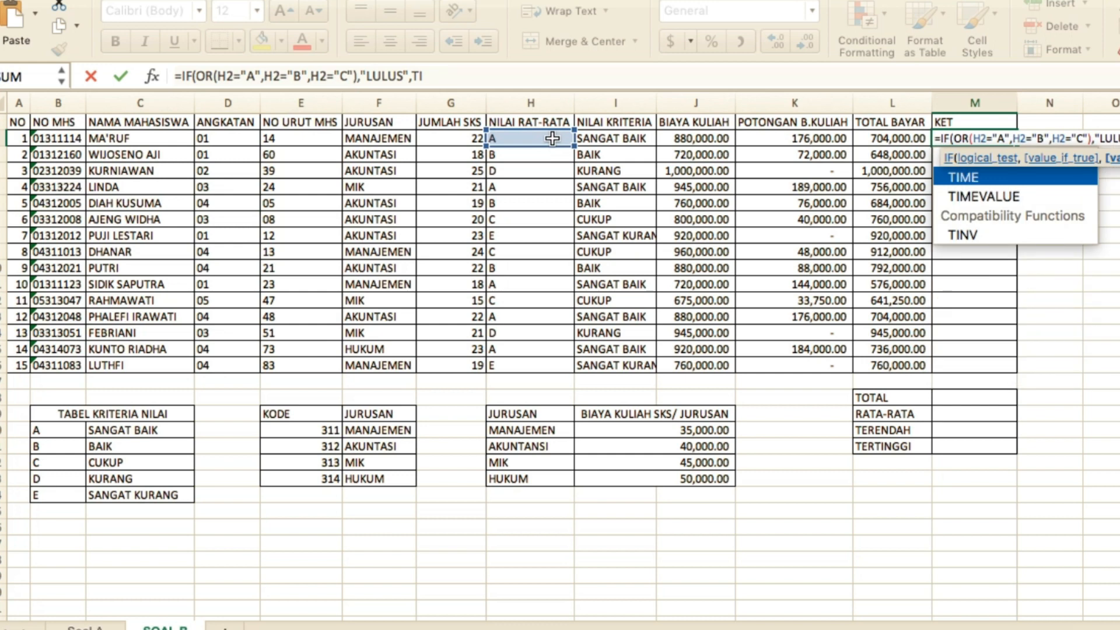
text(DAK LULU)
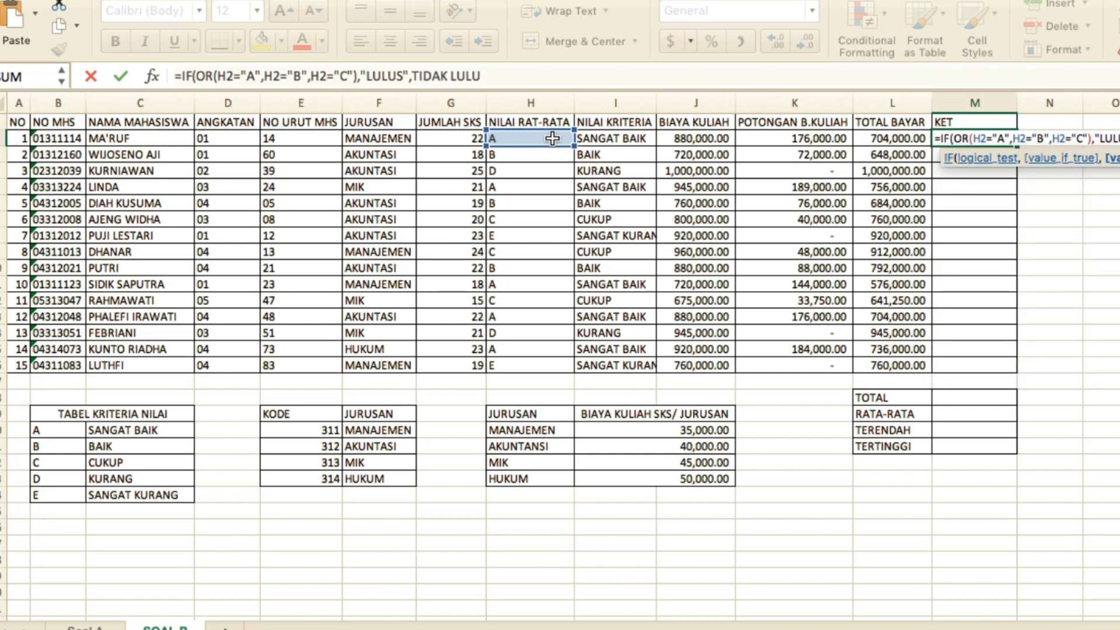
text(S))
key(Return)
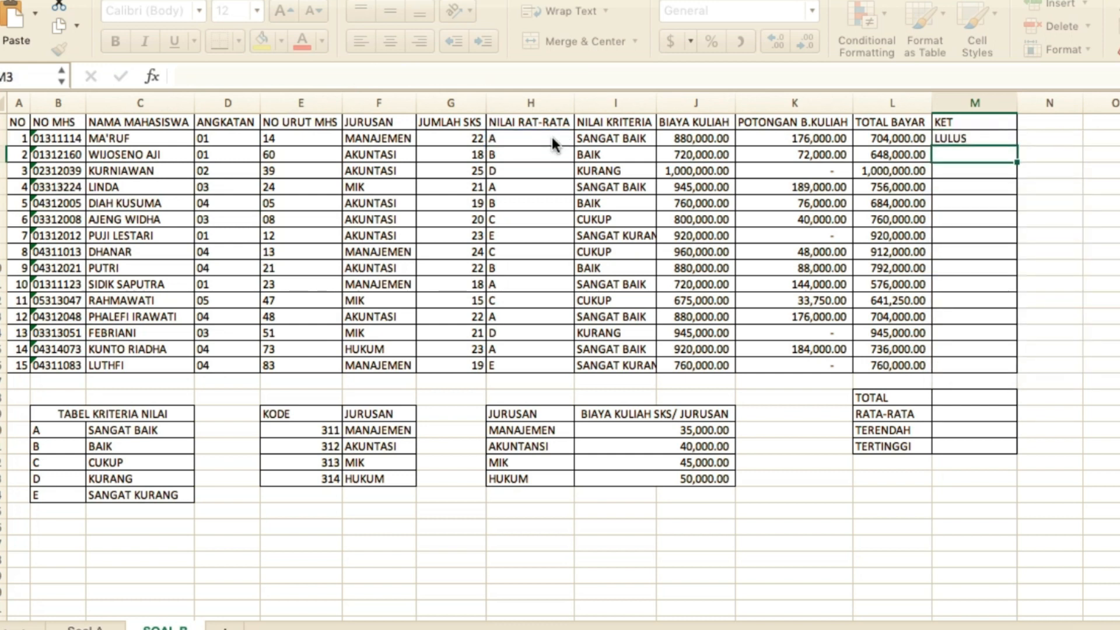
Fill M2's formula down the KET column and inspect the copied formula in M4 without changing it
click(994, 139)
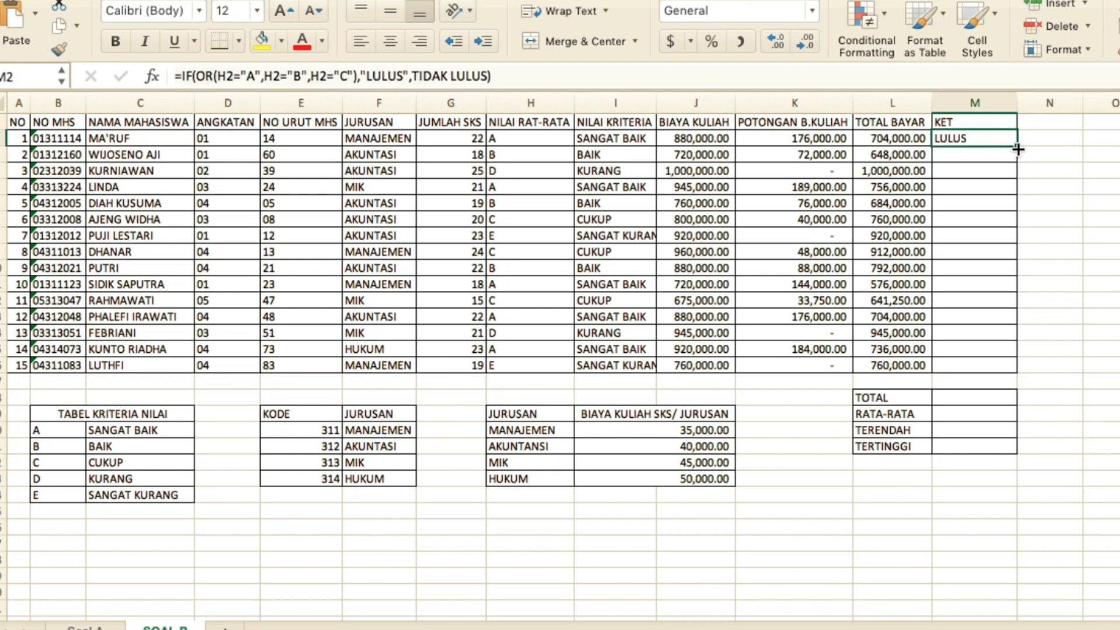
double_click(1014, 149)
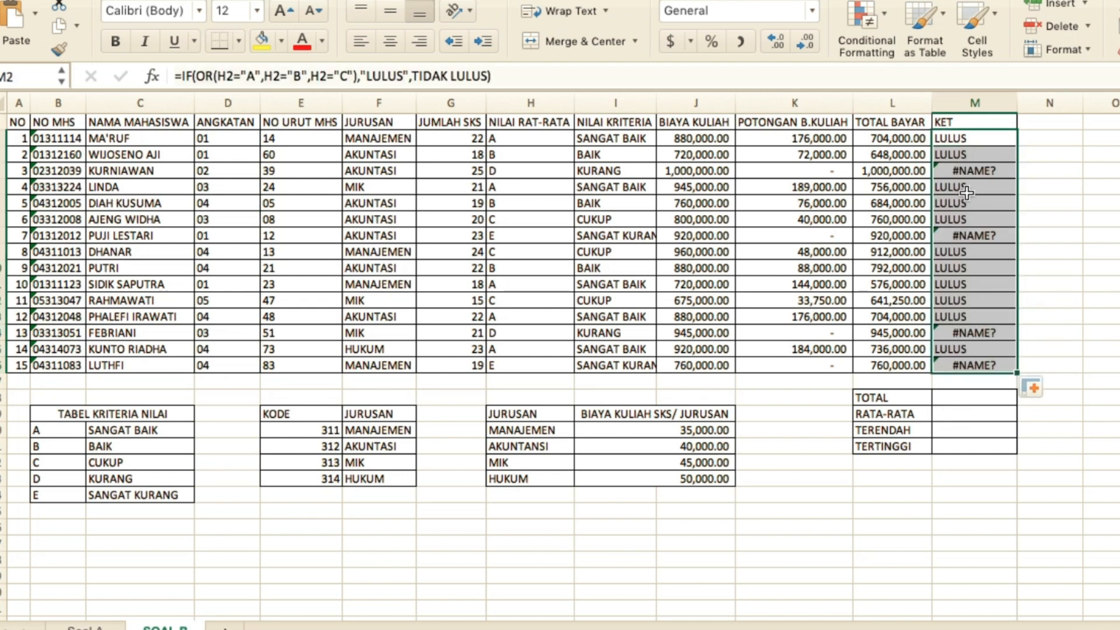
double_click(964, 171)
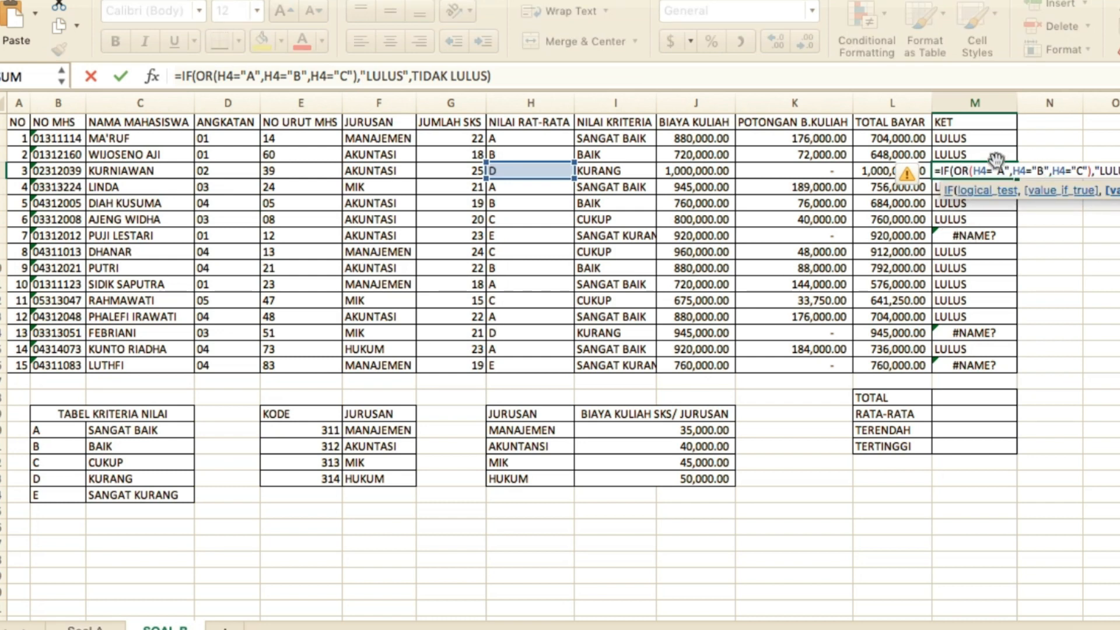
key(Escape)
Enclose TIDAK LULUS in quotation marks in M2's formula and refill it down the KET column
double_click(981, 138)
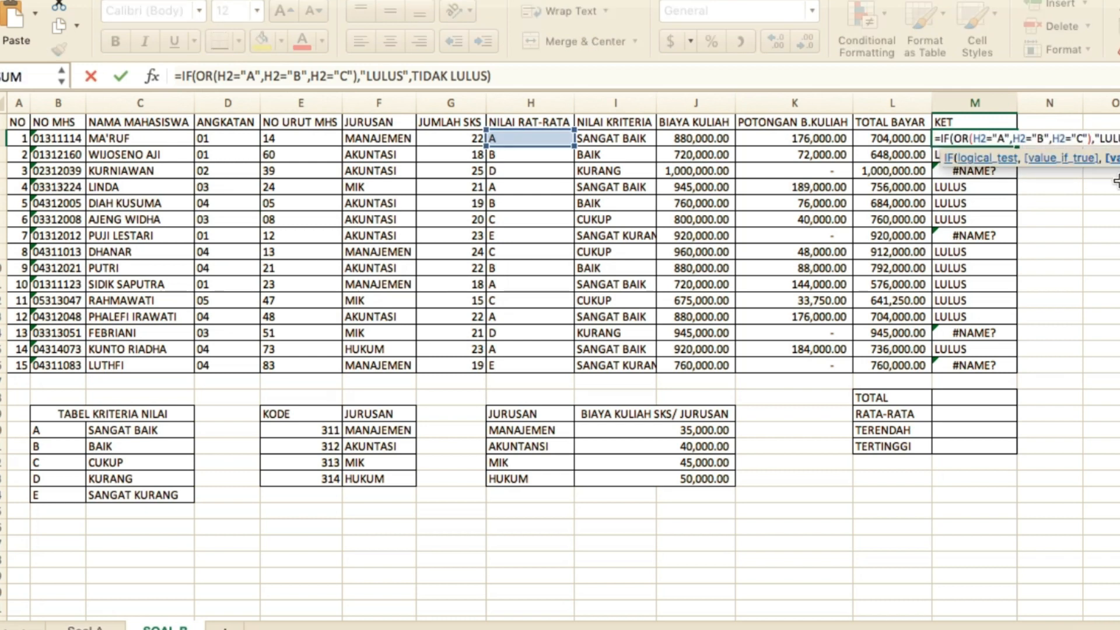
text(")
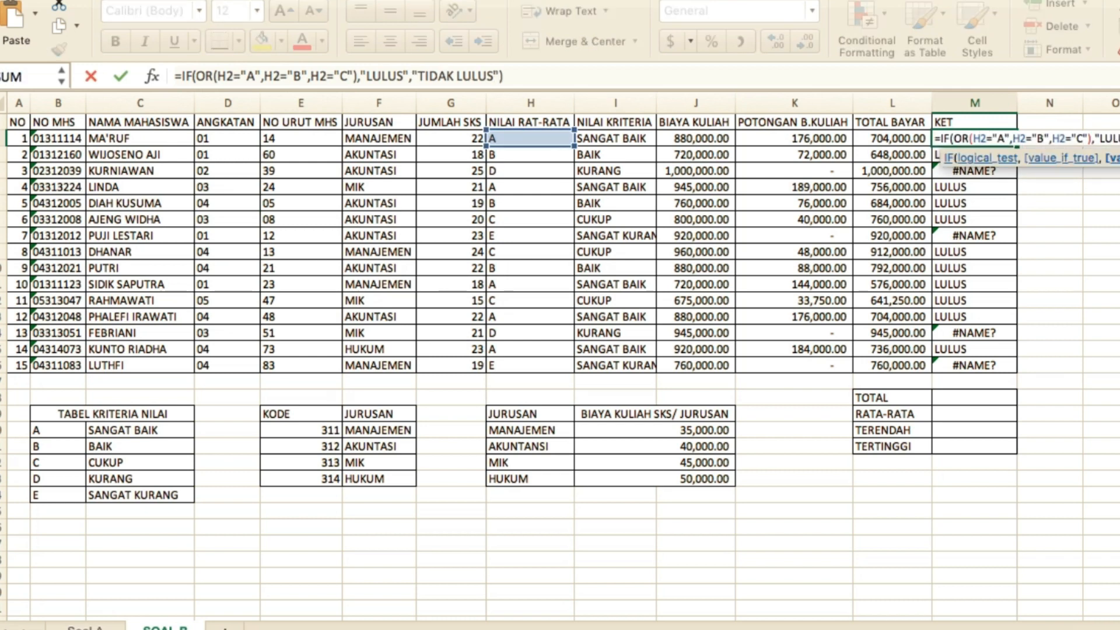
key(Return)
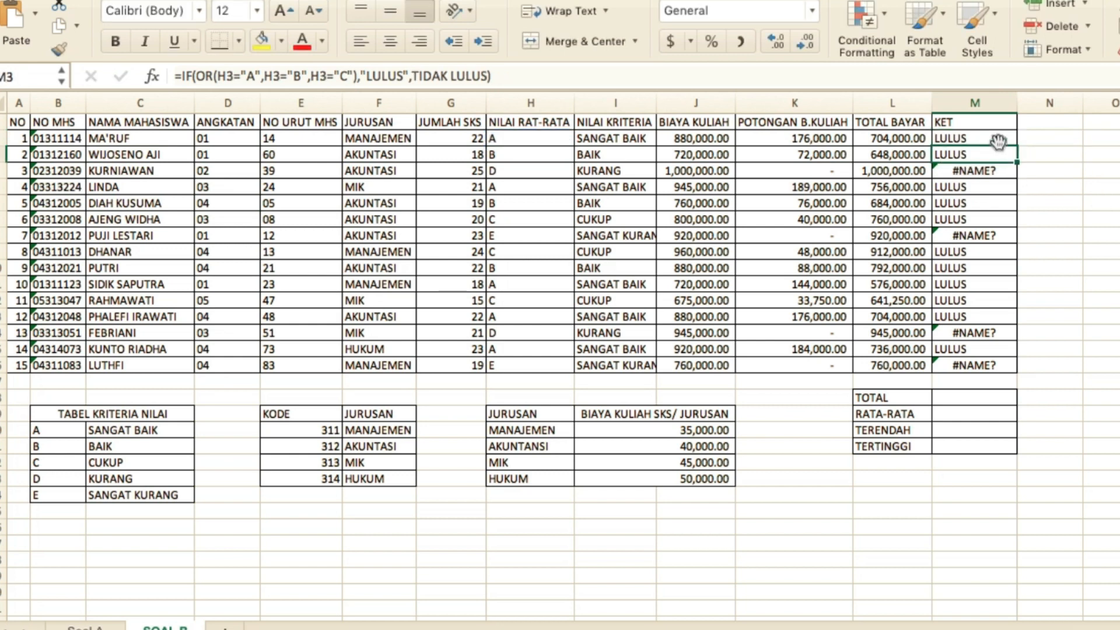
click(1004, 143)
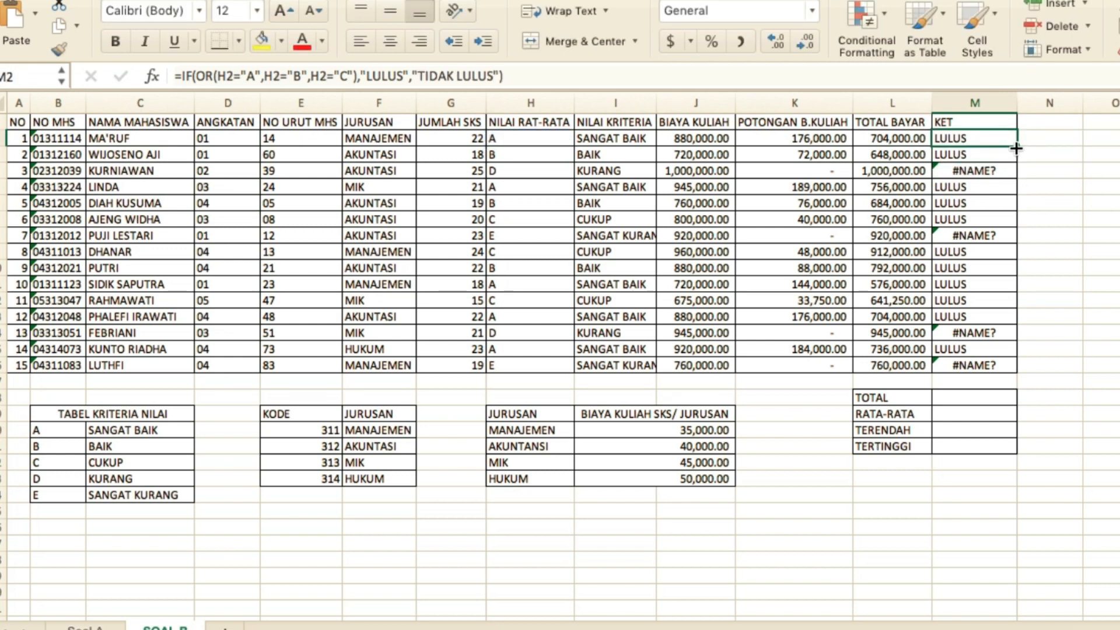
double_click(1016, 148)
click(1059, 233)
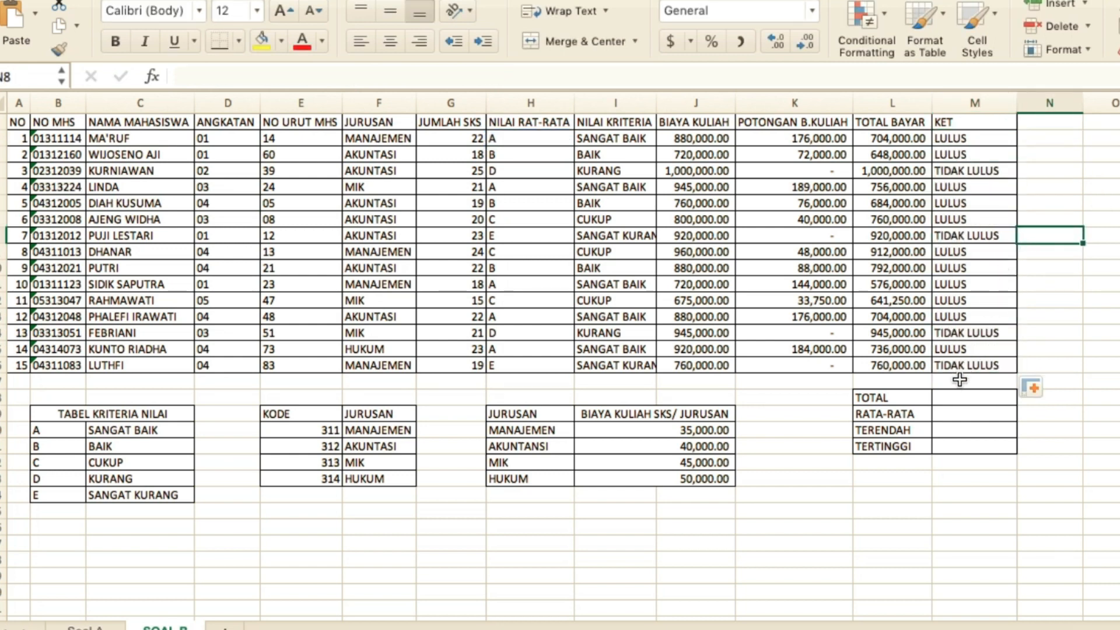
Check the assignment sheet's summary rule and total the TOTAL BAYAR values in M18 with =SUM(L2:L16)
click(962, 398)
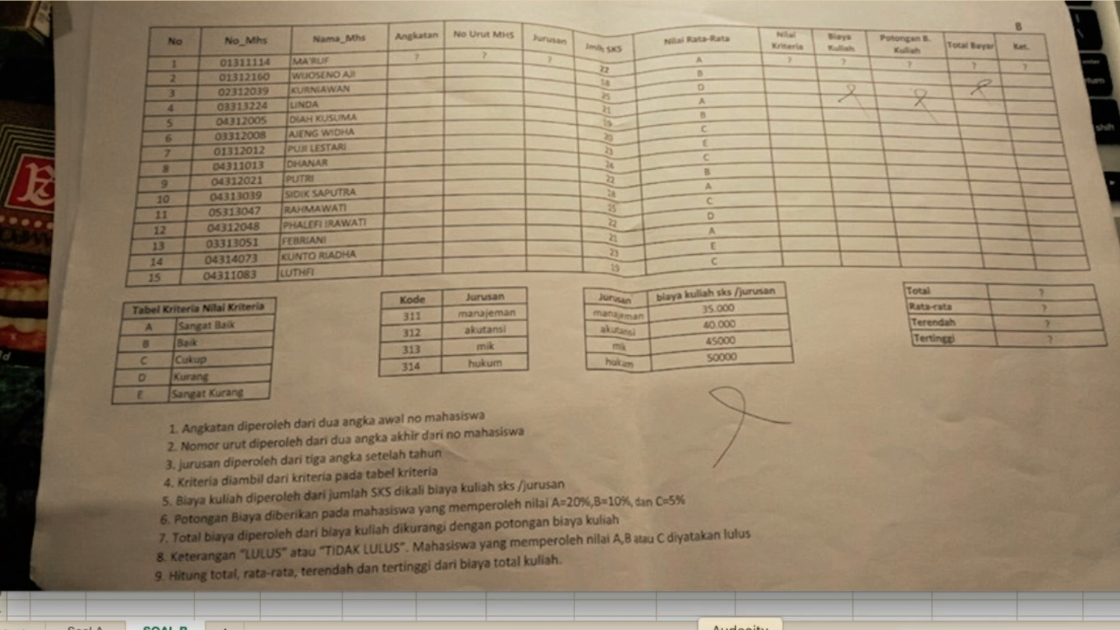
click(685, 629)
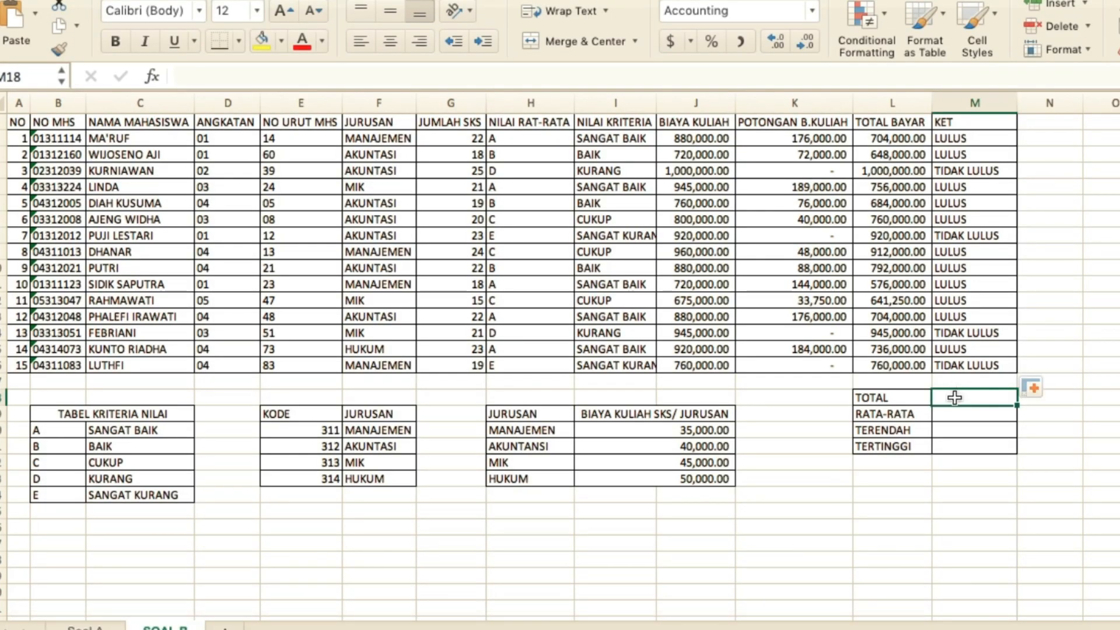
text(=SUM()
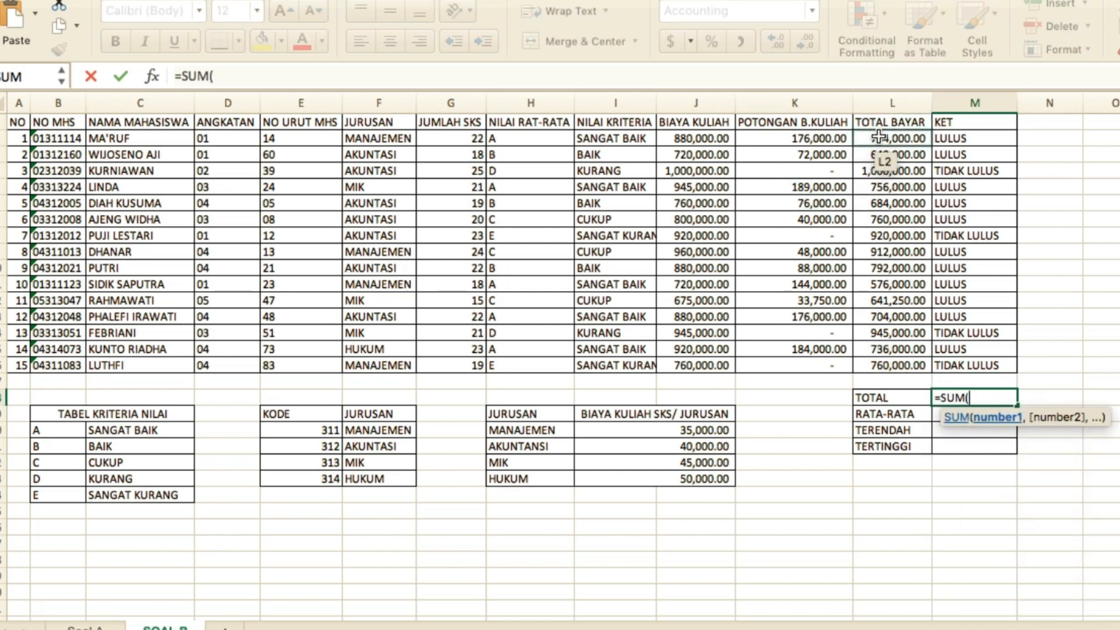
drag(890, 140, 878, 391)
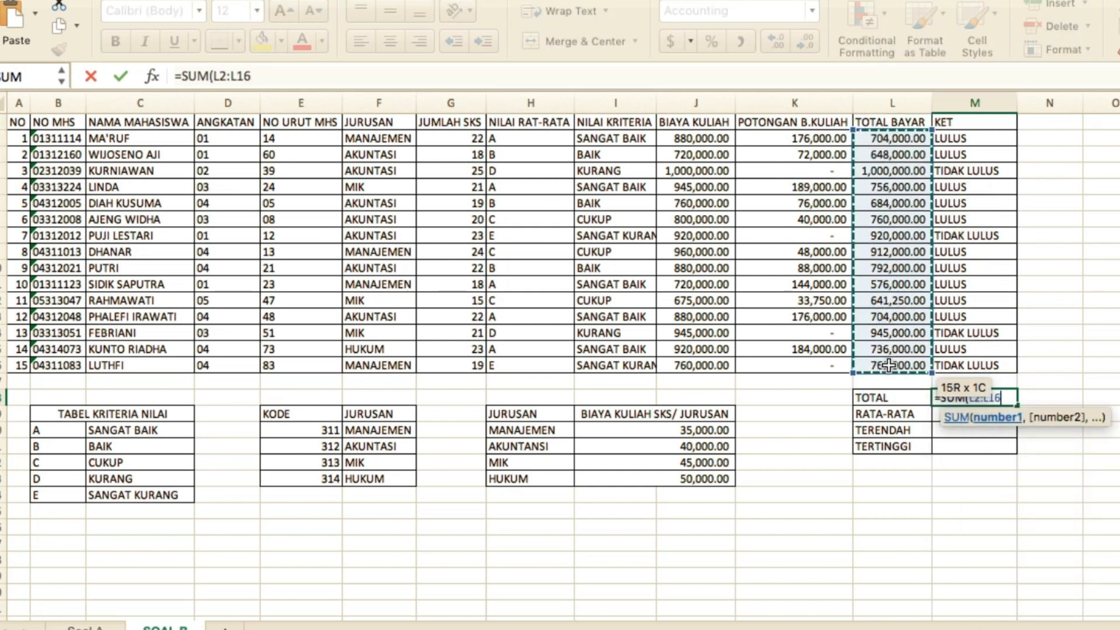
text())
key(Return)
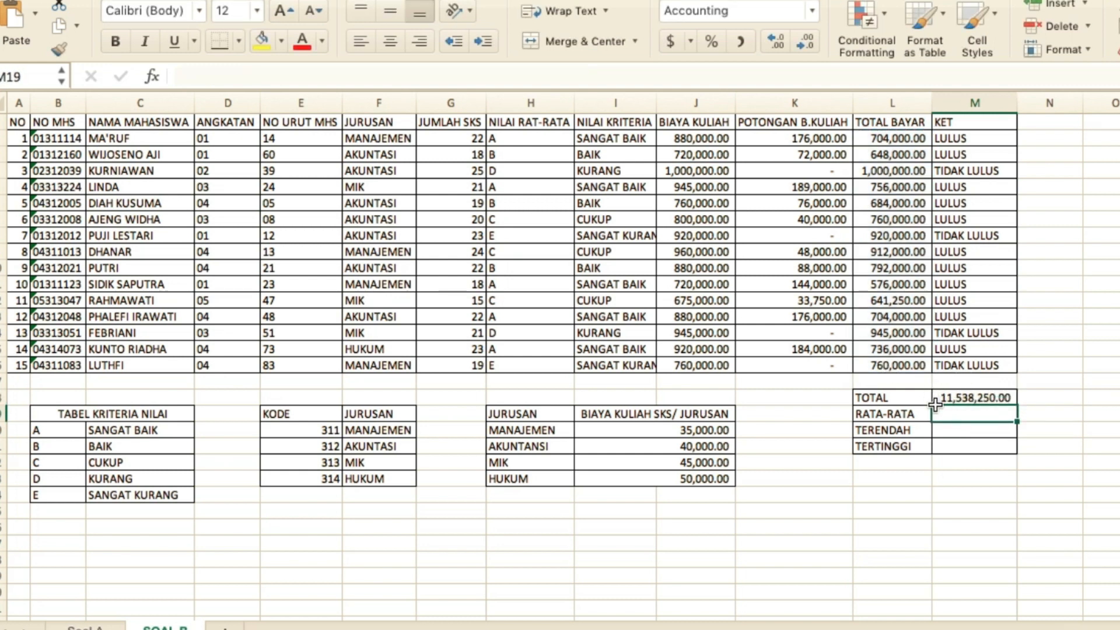
Calculate the average of the TOTAL BAYAR values L2:L16 in the RATA-RATA cell M19 with the AVERAGE function
text(=AV)
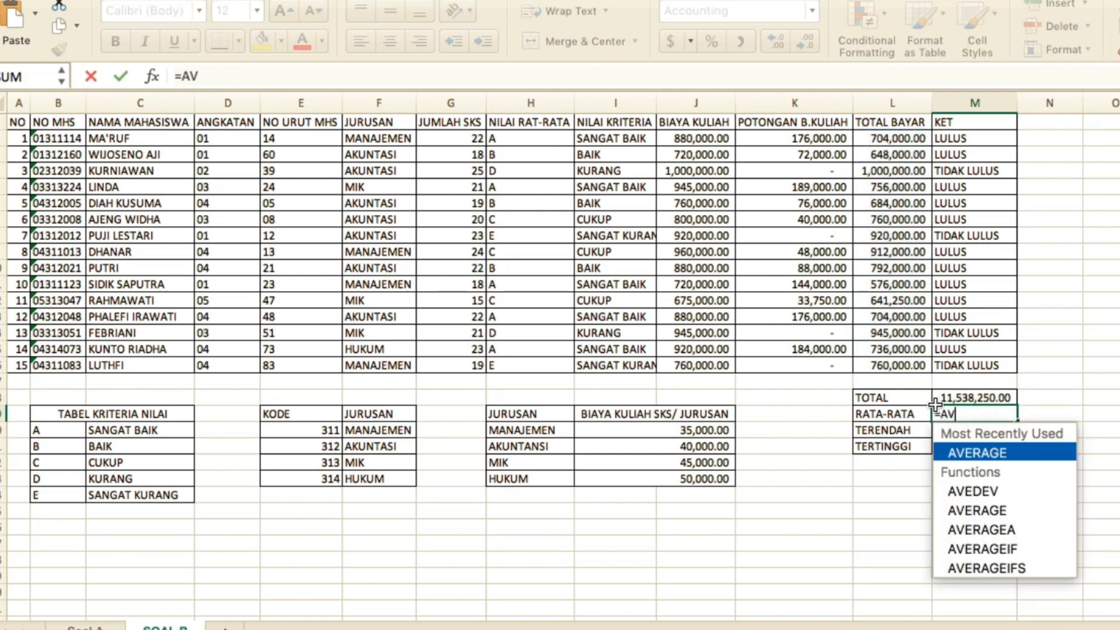
double_click(989, 453)
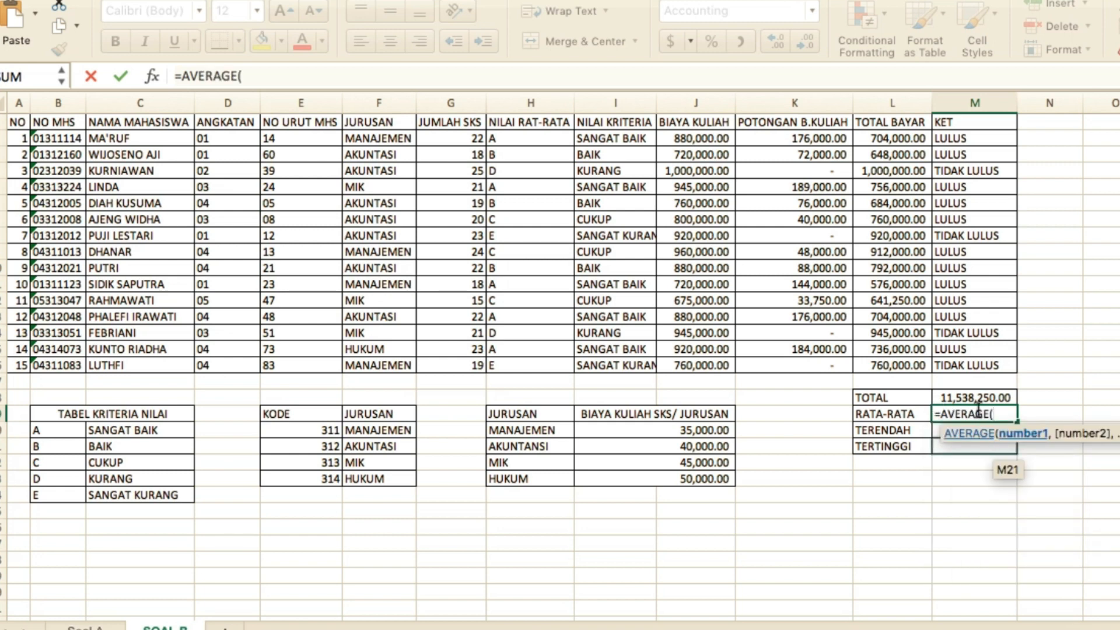
drag(893, 138, 894, 367)
key(Return)
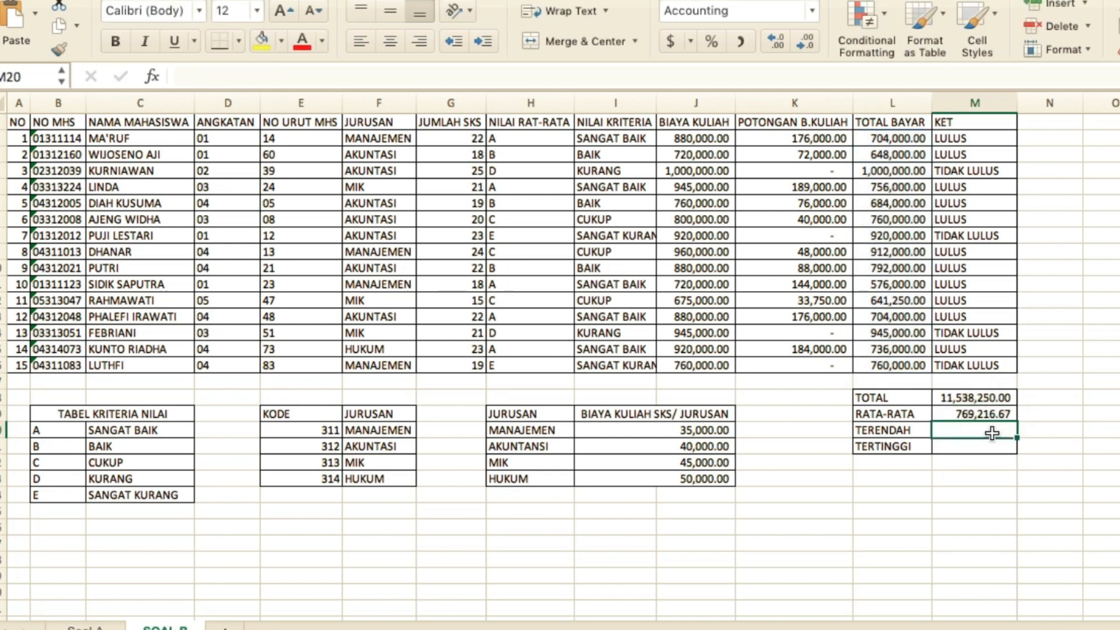
Find the lowest TOTAL BAYAR value in the TERENDAH cell M20 with =MIN(L2:L16)
text(=MIN)
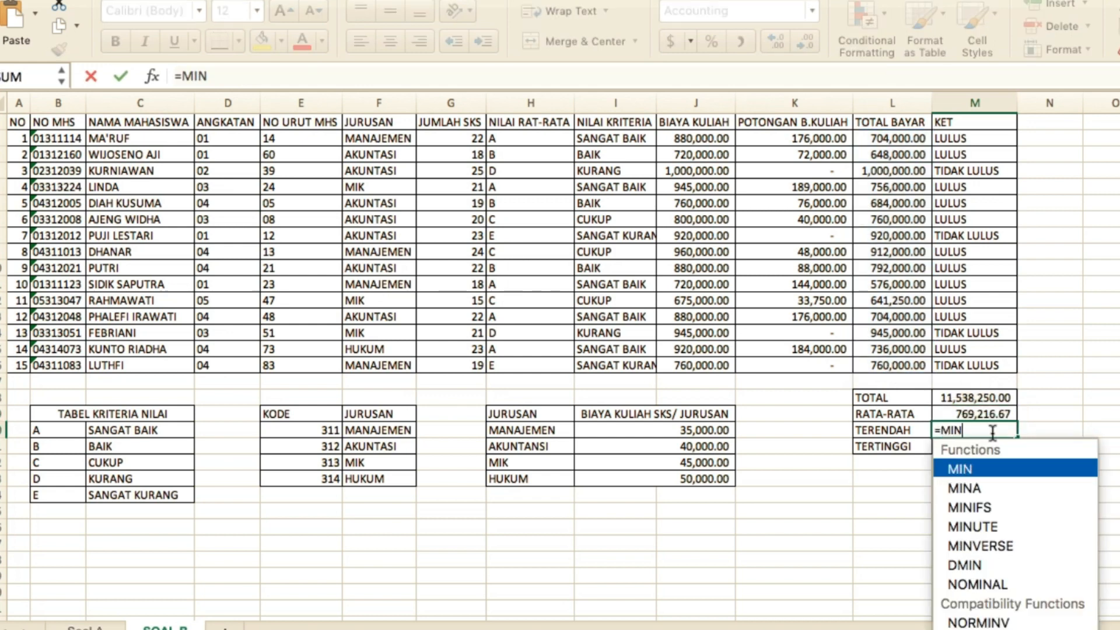
text(()
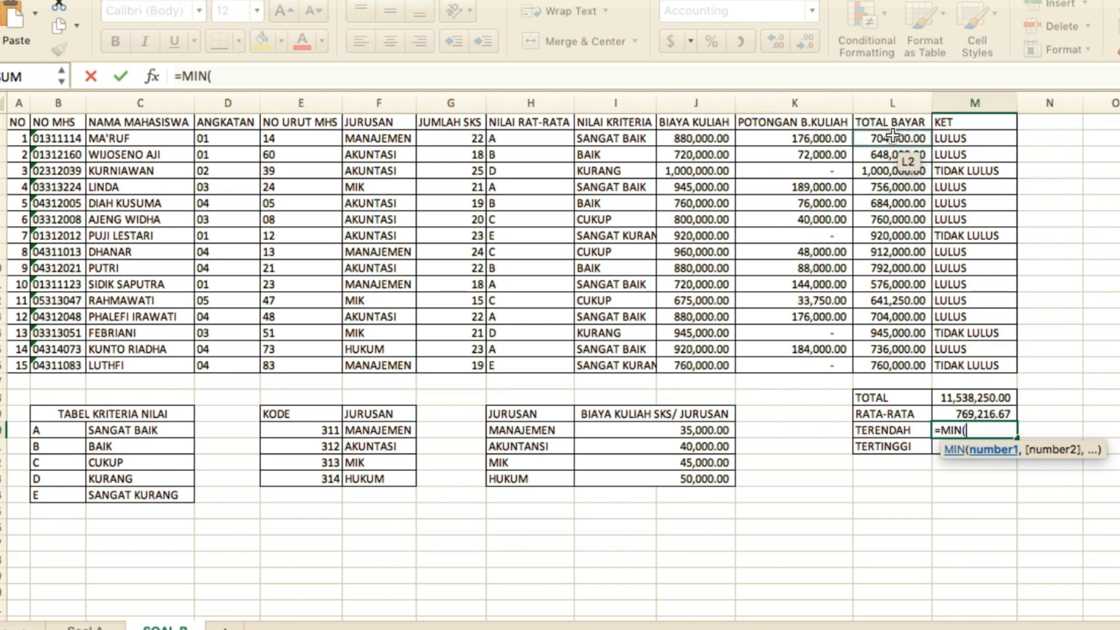
drag(888, 139, 884, 361)
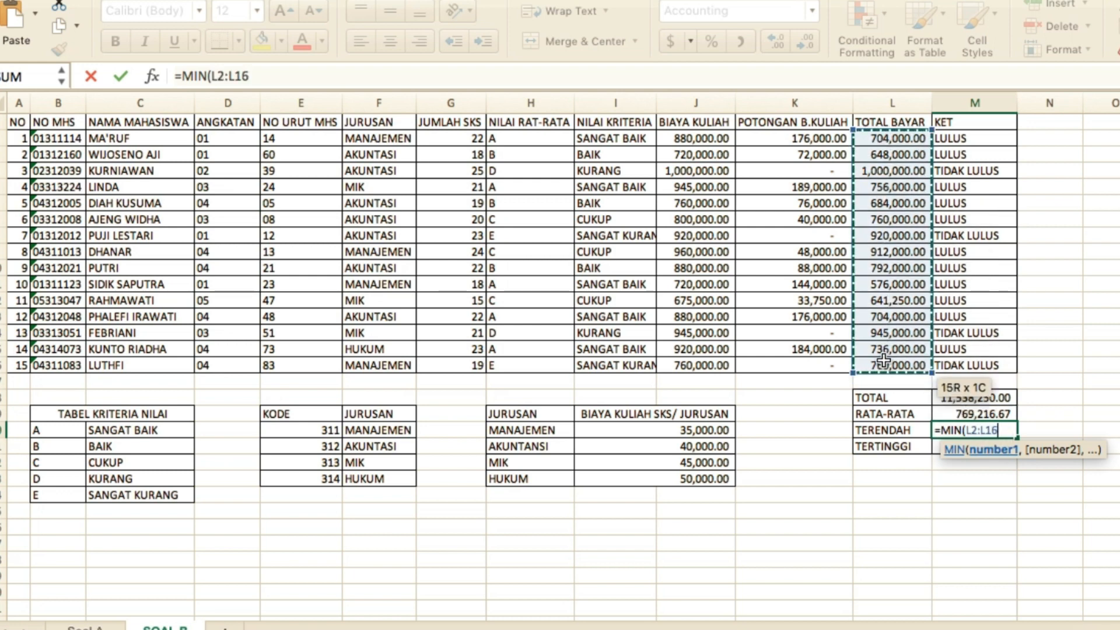
text())
key(Return)
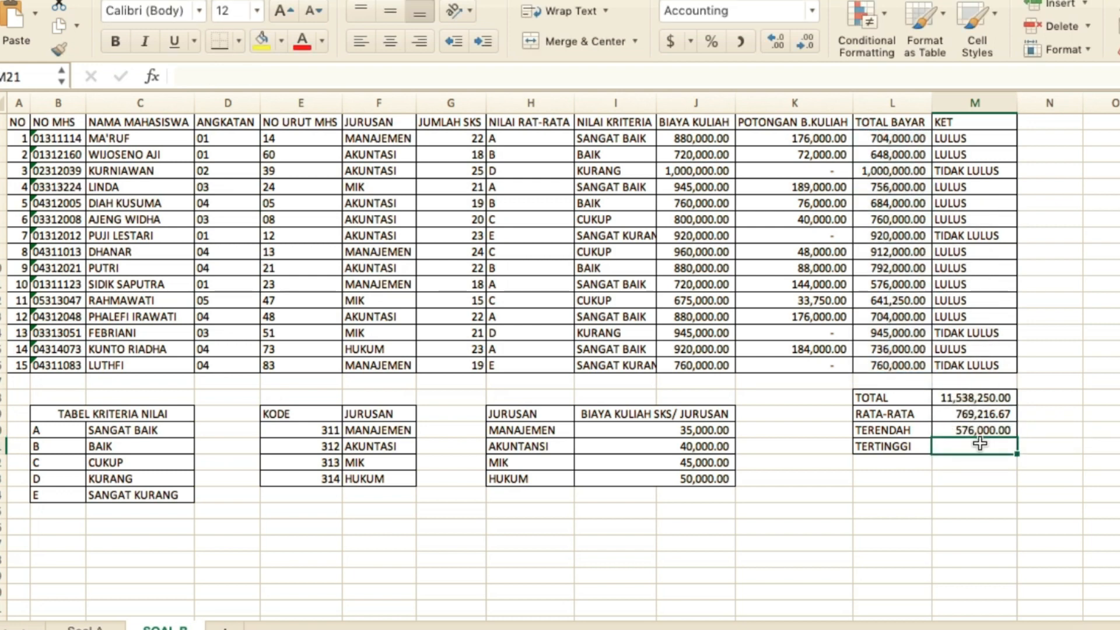
Find the highest TOTAL BAYAR value in the TERTINGGI cell M21 with the MAX function over L2:L16
text(=)
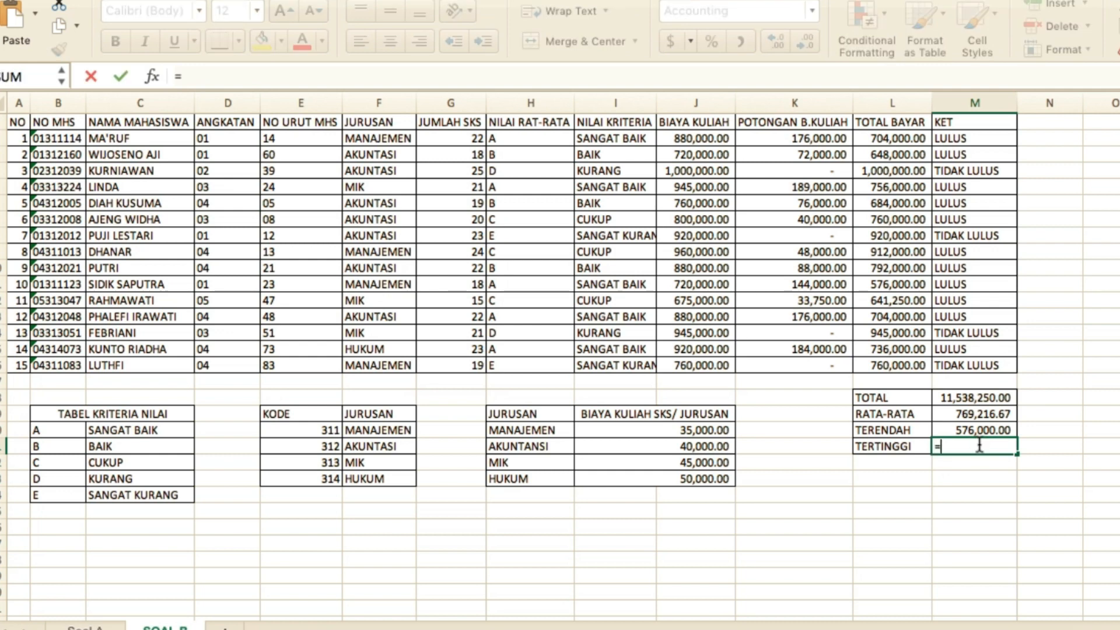
text(MAX()
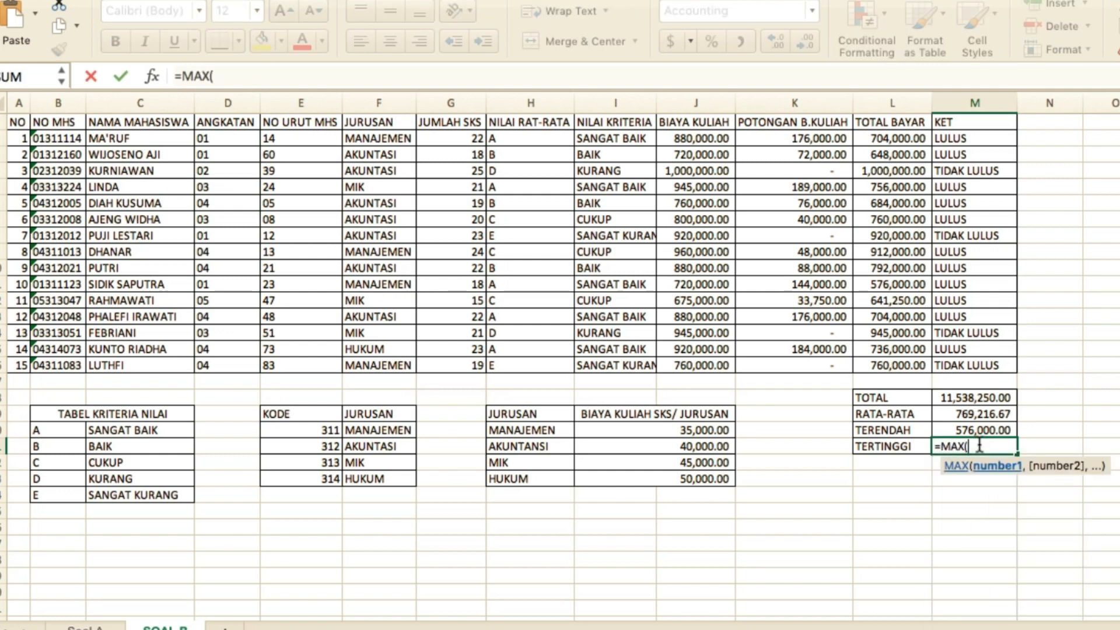
drag(892, 138, 880, 357)
text())
key(Return)
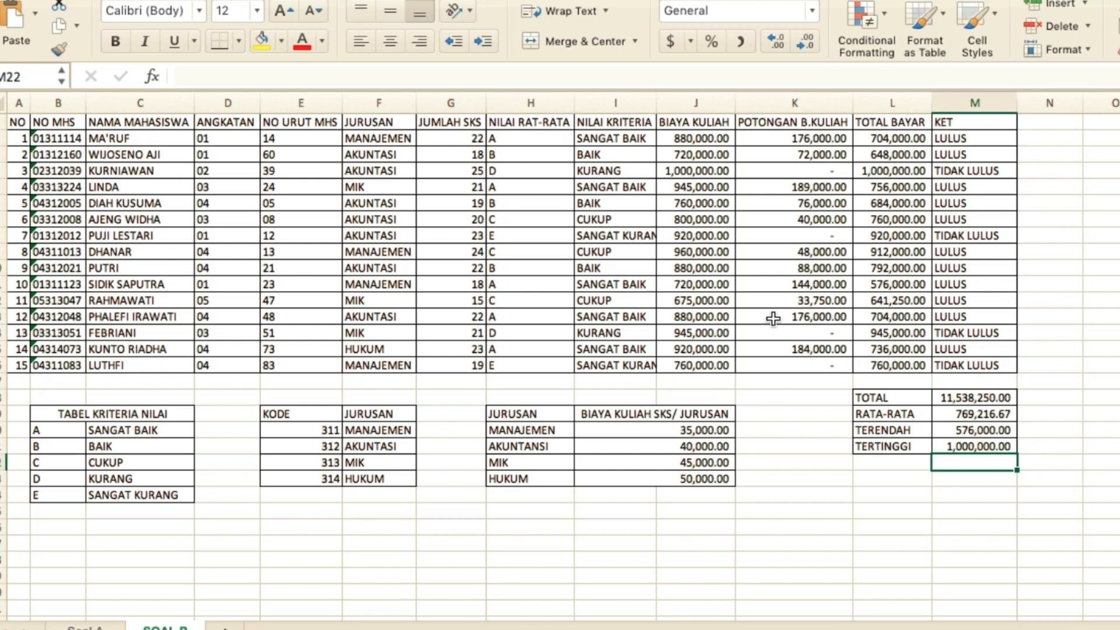
click(716, 528)
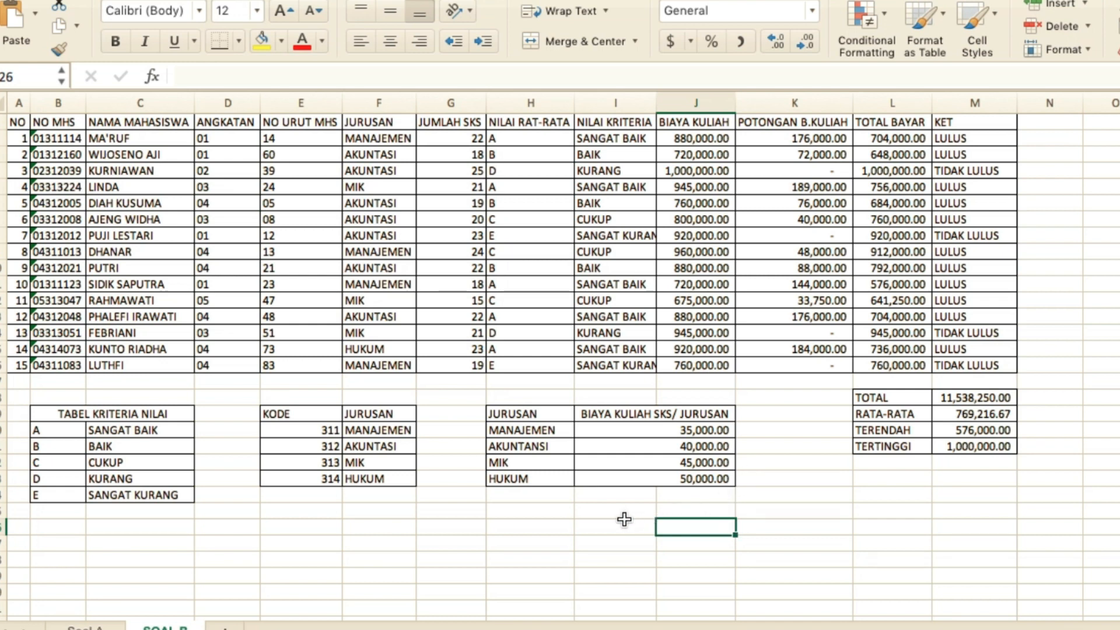
click(613, 517)
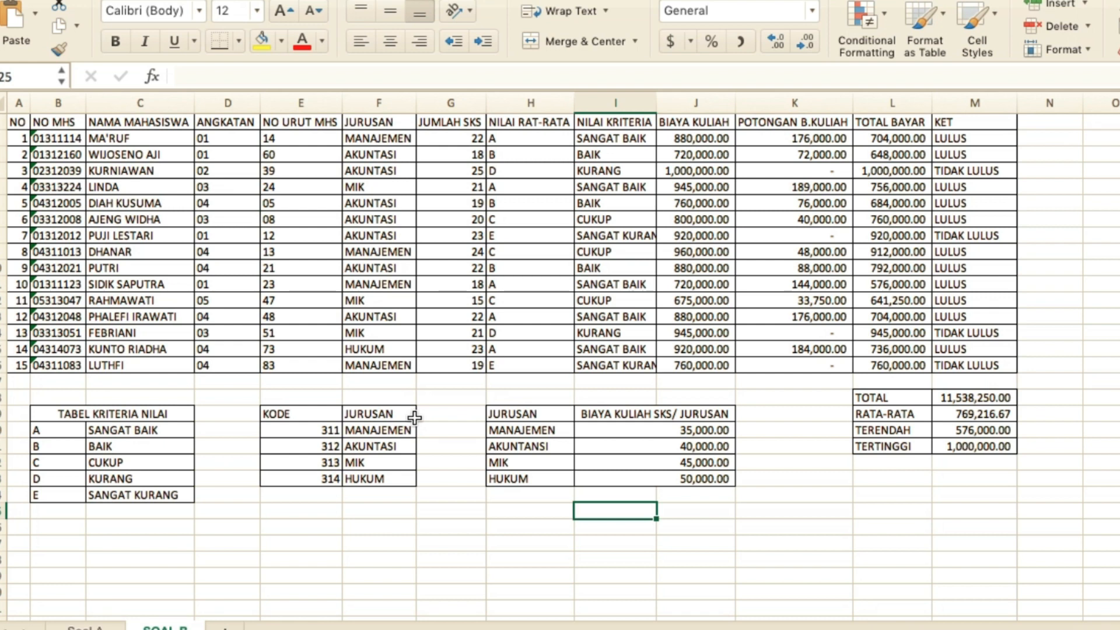
click(475, 531)
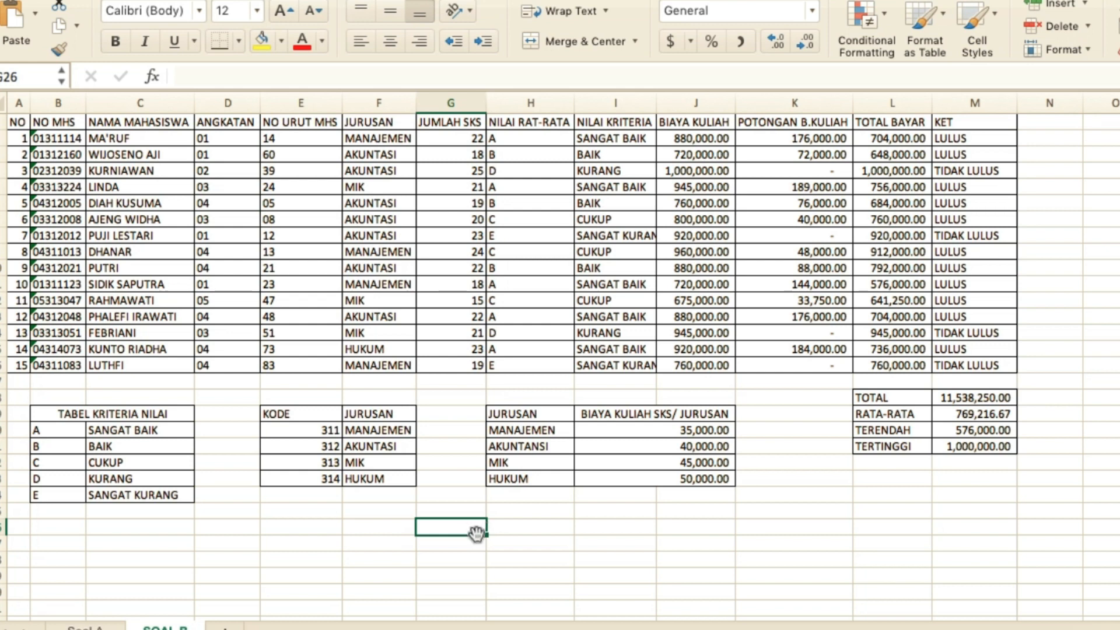